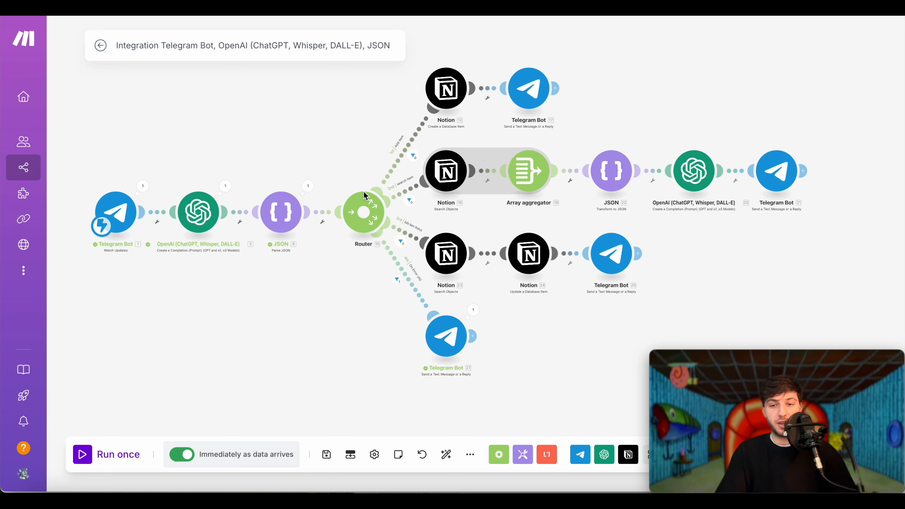
# - Zoom and pan the canvas to show the Telegram Watch Updates, OpenAI and JSON modules
pyautogui.scroll(5, 116, 184)
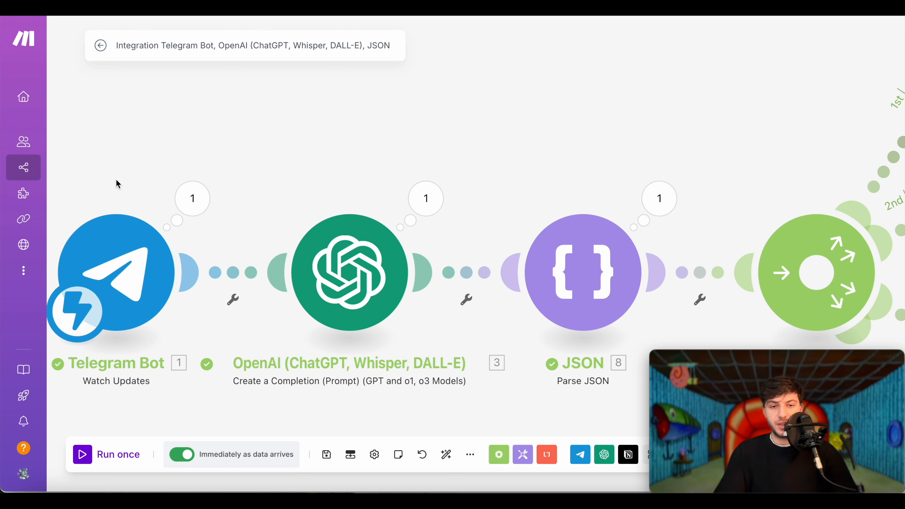
pyautogui.moveTo(124, 163); pyautogui.dragTo(243, 114)
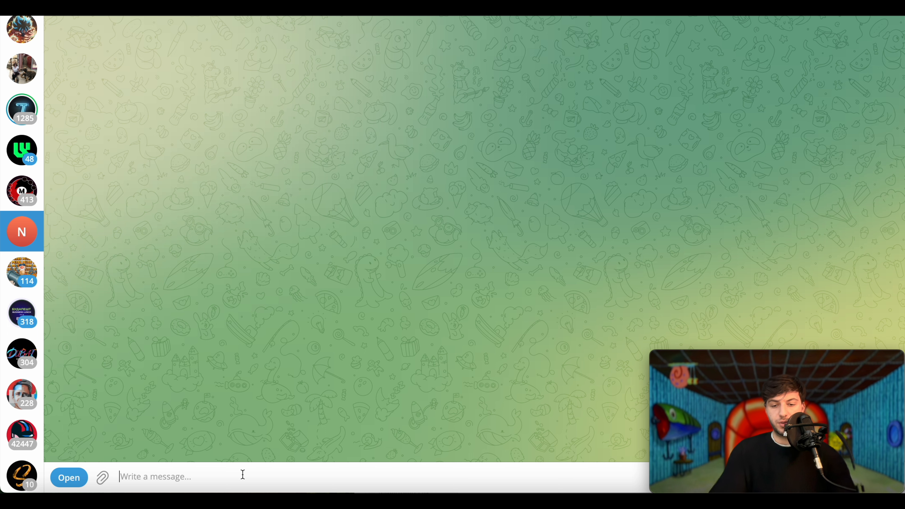
# - Send the bot 'hello, what can you do?', then ask it to add a 'dental appointment' in 3 days
pyautogui.write('hello, what can you do?')
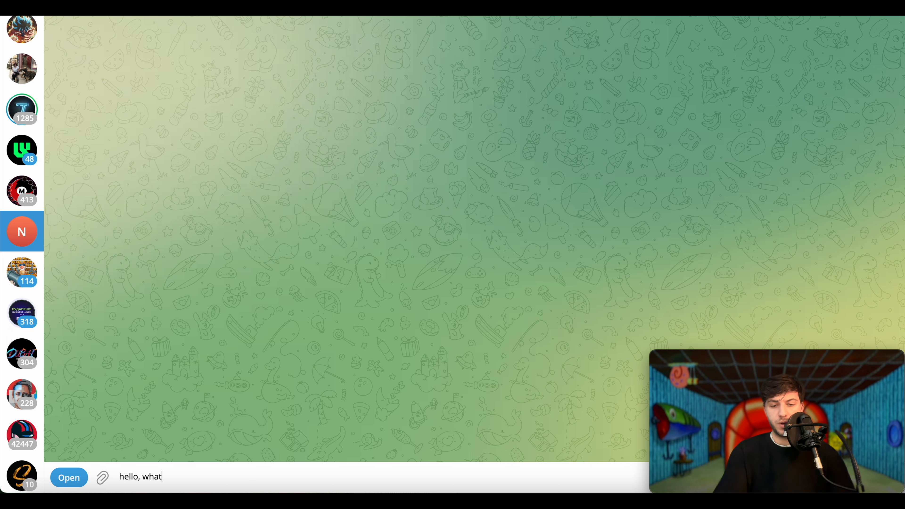
pyautogui.press('Return')
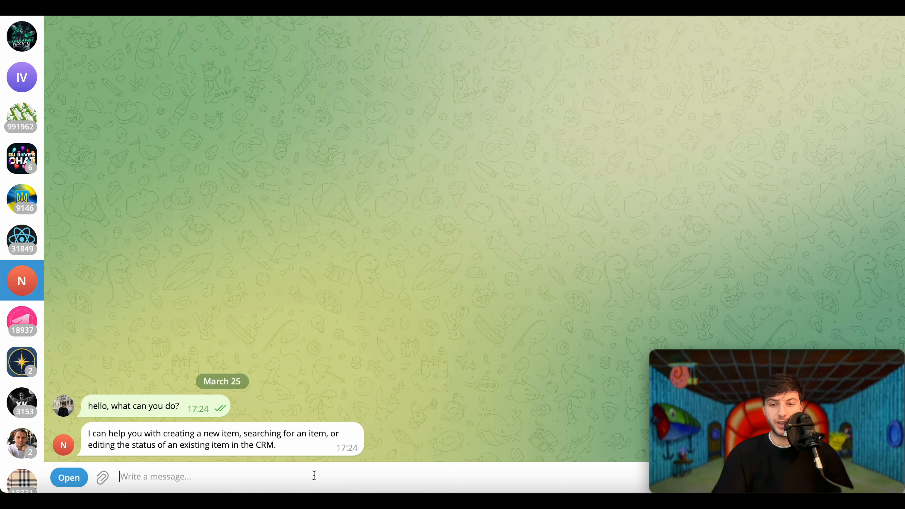
pyautogui.write('Add a')
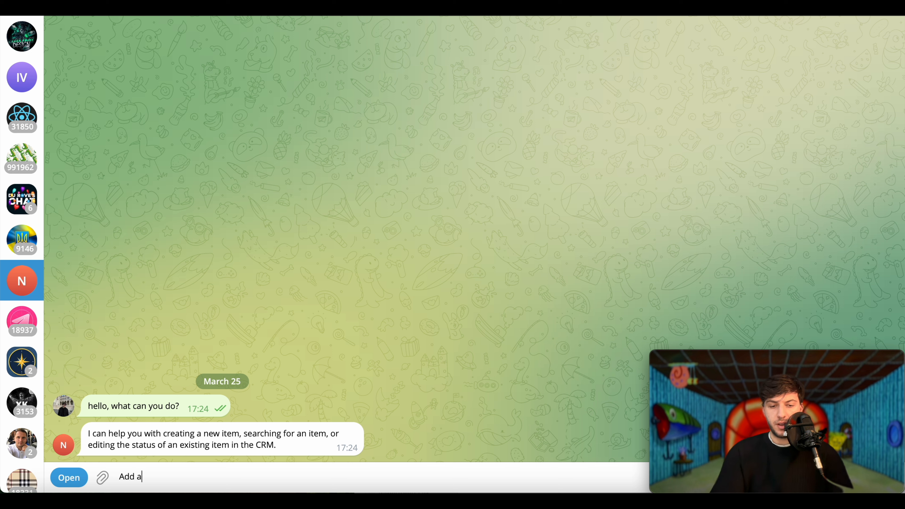
pyautogui.write('n item to my crm for')
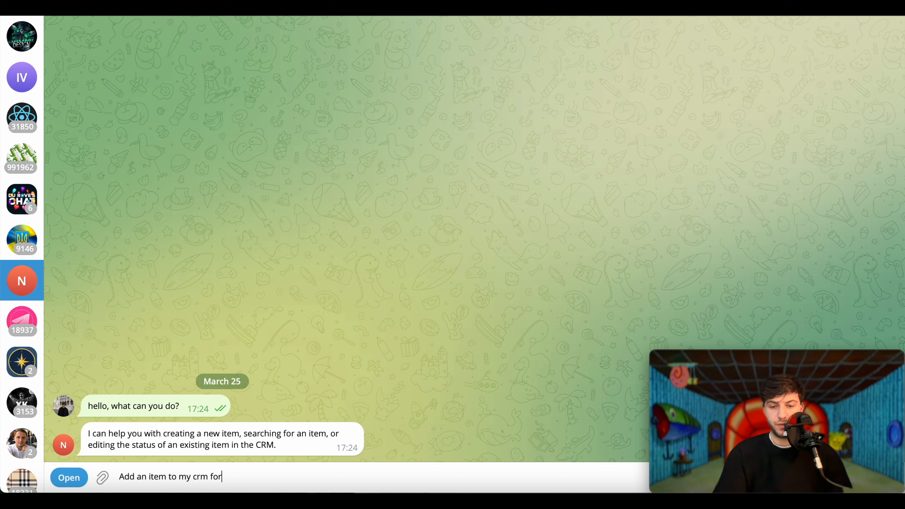
pyautogui.write(' my "dental appointment"')
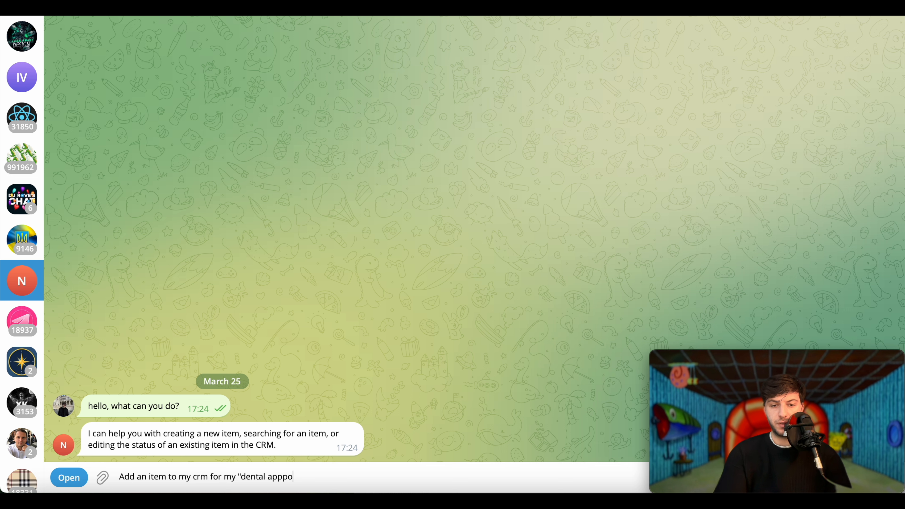
pyautogui.write(" that I'll have in 3")
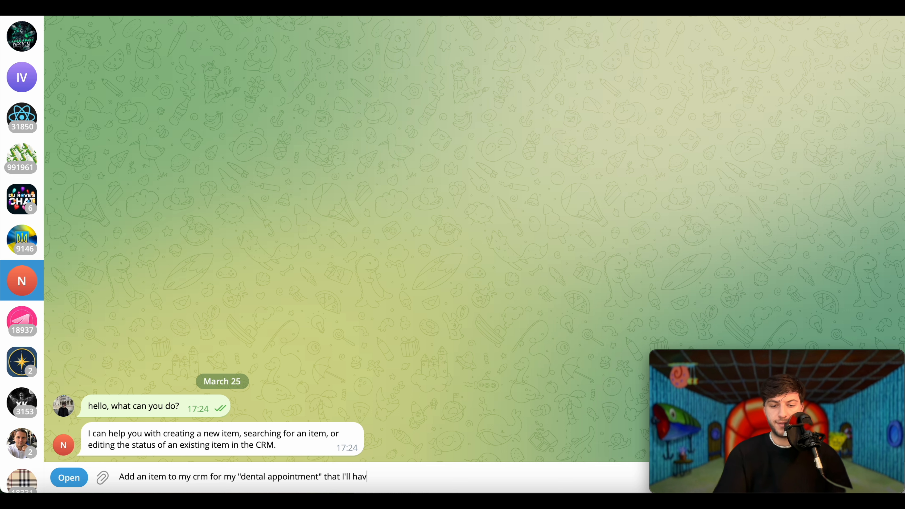
pyautogui.write(' days')
pyautogui.press('Return')
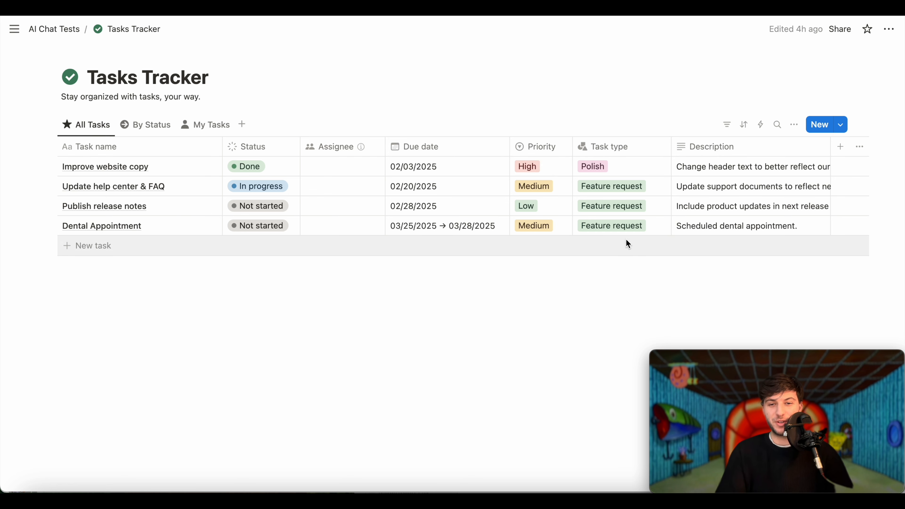
# - Open the Task type property settings to see its Bug, Feature request and Polish options
pyautogui.click(623, 147)
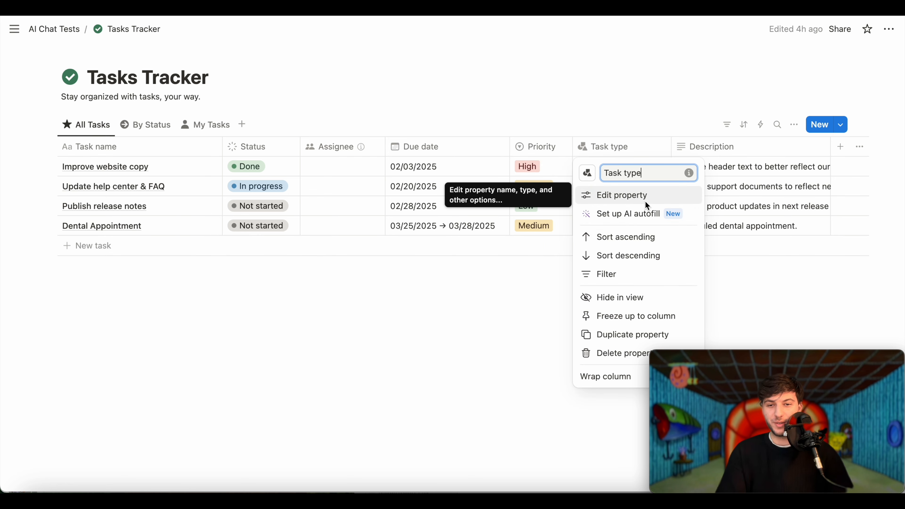
pyautogui.click(645, 199)
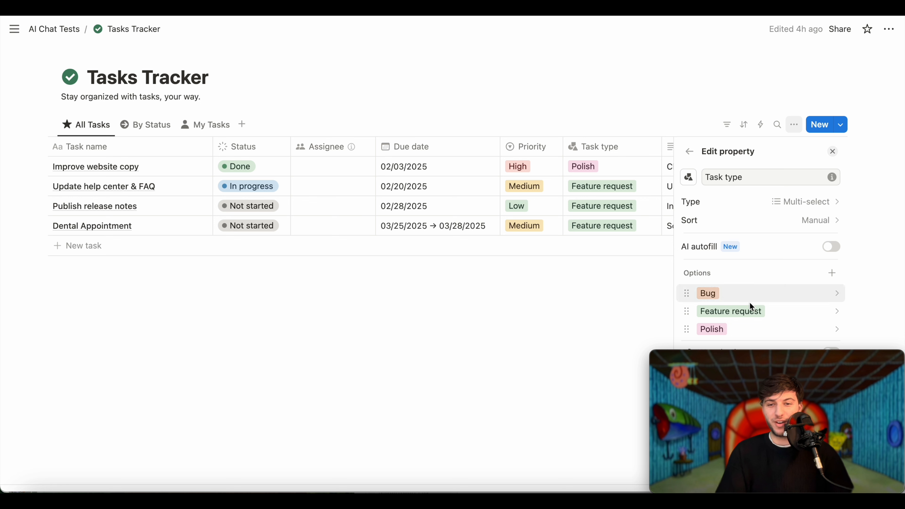
# - Close the property panel and ask the bot to add 'Buying a chocolate bar to my dental clinic'
pyautogui.click(619, 289)
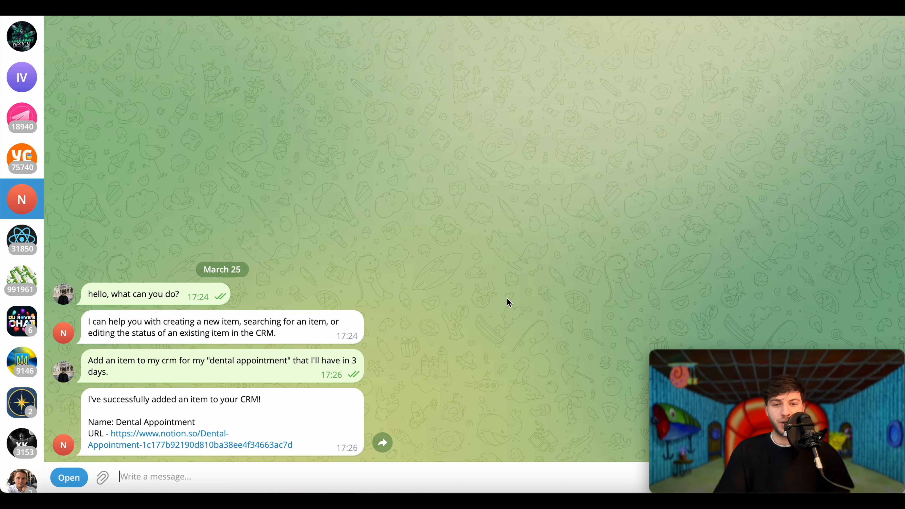
pyautogui.write('Add an')
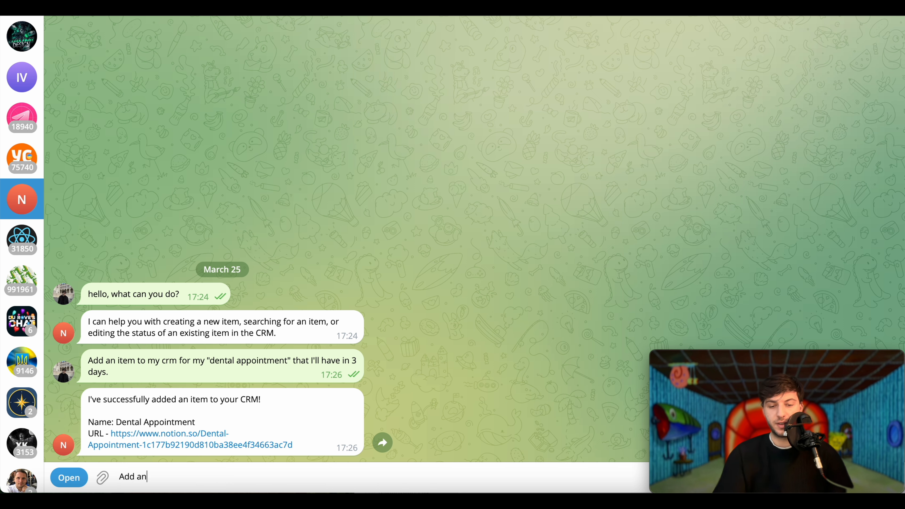
pyautogui.write('other item, which is "Buying a chocolate b')
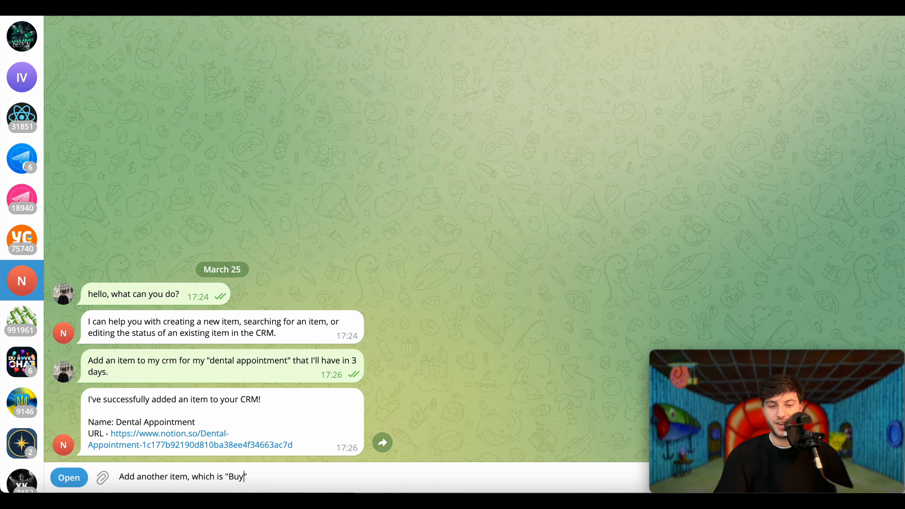
pyautogui.write('ar to my dental clinic')
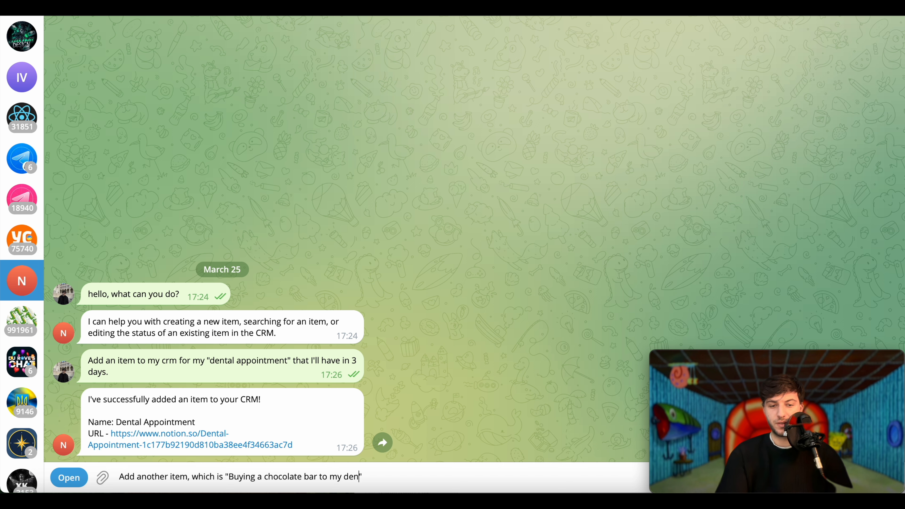
pyautogui.press('Return')
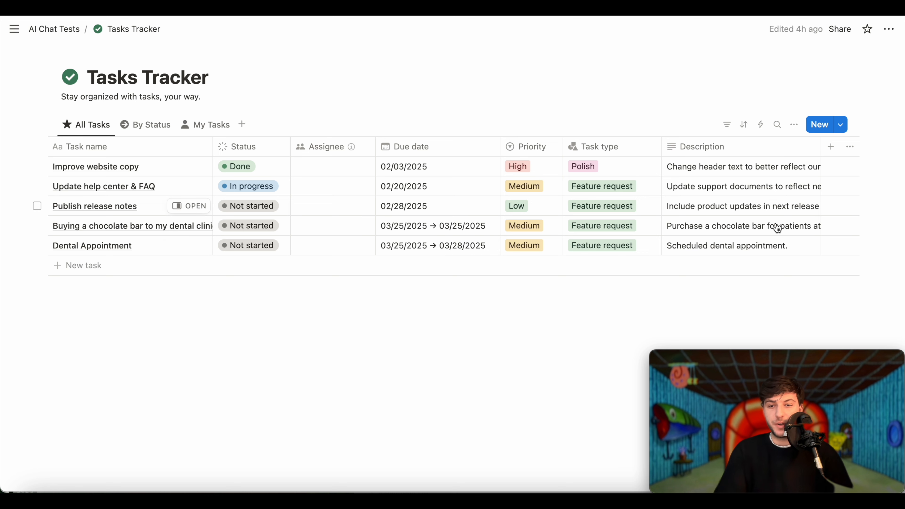
pyautogui.click(750, 234)
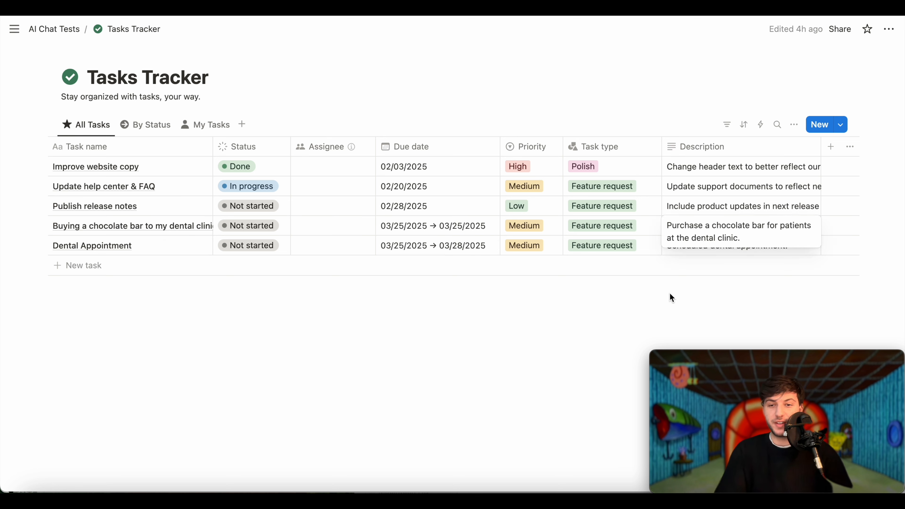
pyautogui.press('Escape')
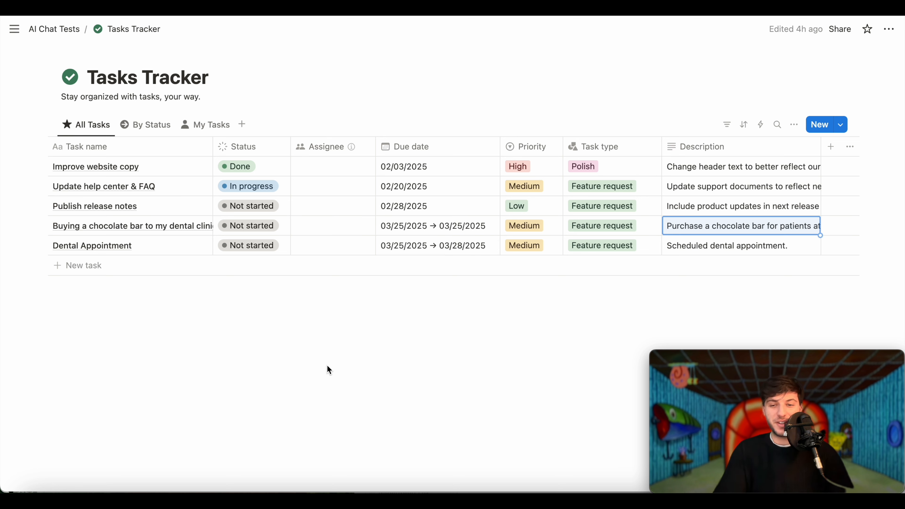
pyautogui.press('super+Tab')
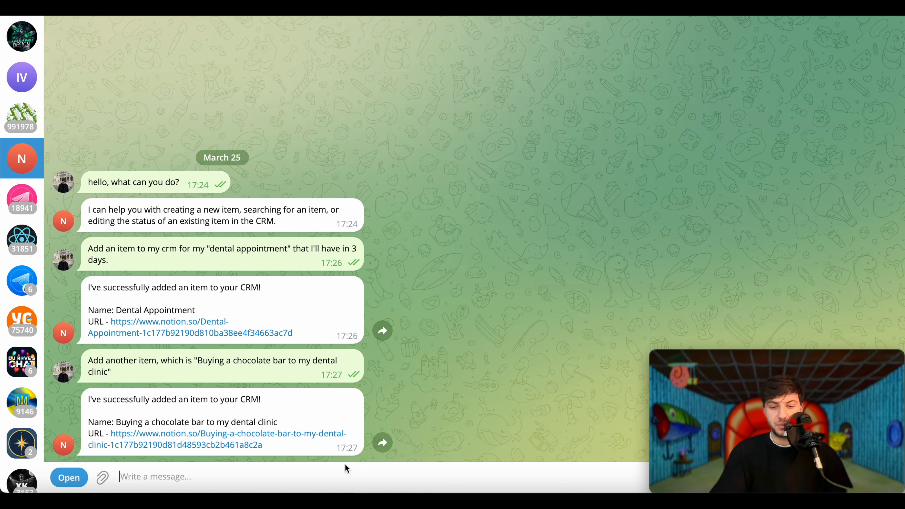
# - Ask the bot 'Do I have any items that have "dental" in it?'
pyautogui.press('super+Tab')
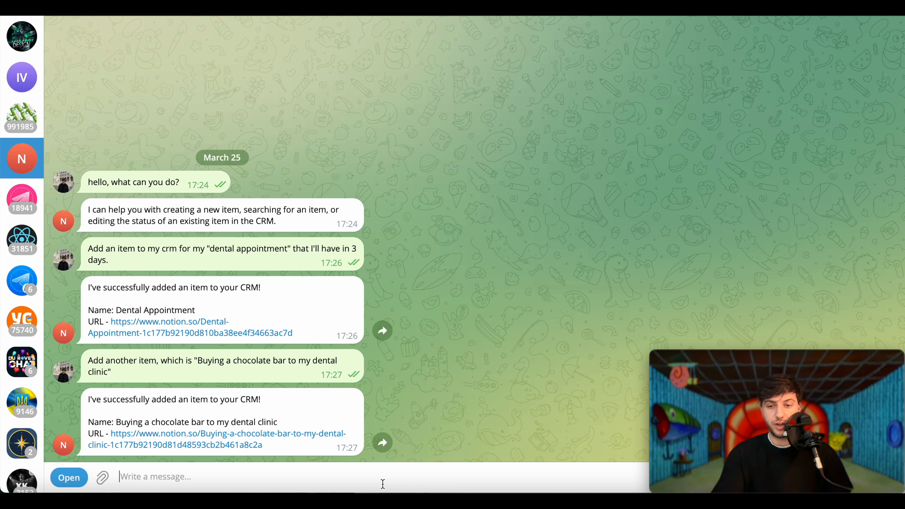
pyautogui.write('Do I have any oit')
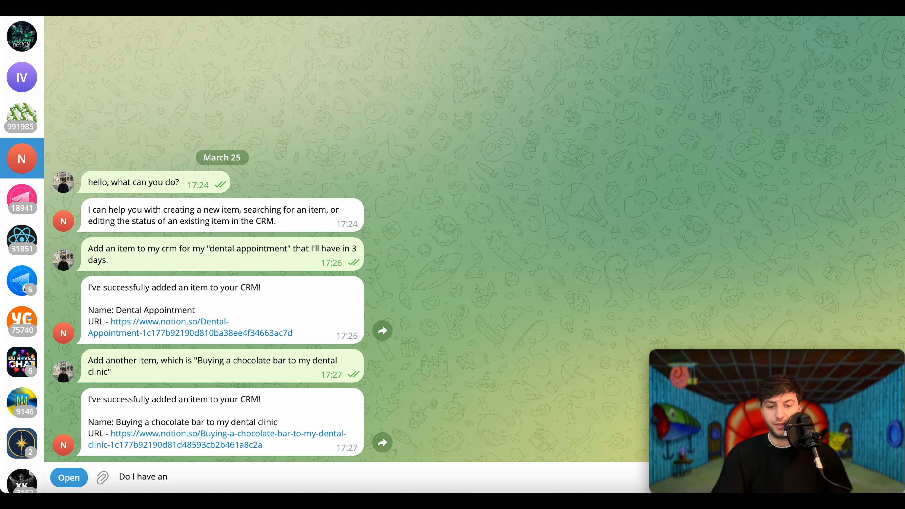
pyautogui.press('BackSpace')
pyautogui.write('items that have "dental" in it?')
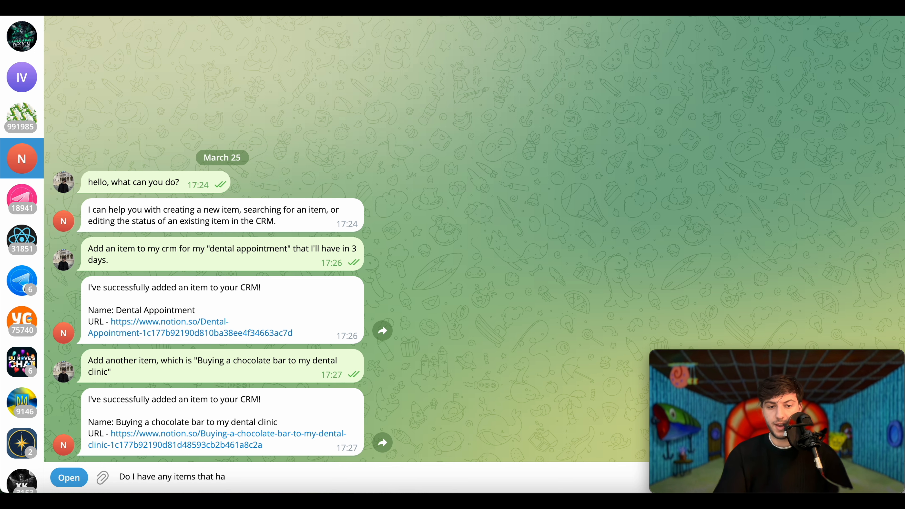
pyautogui.press('Return')
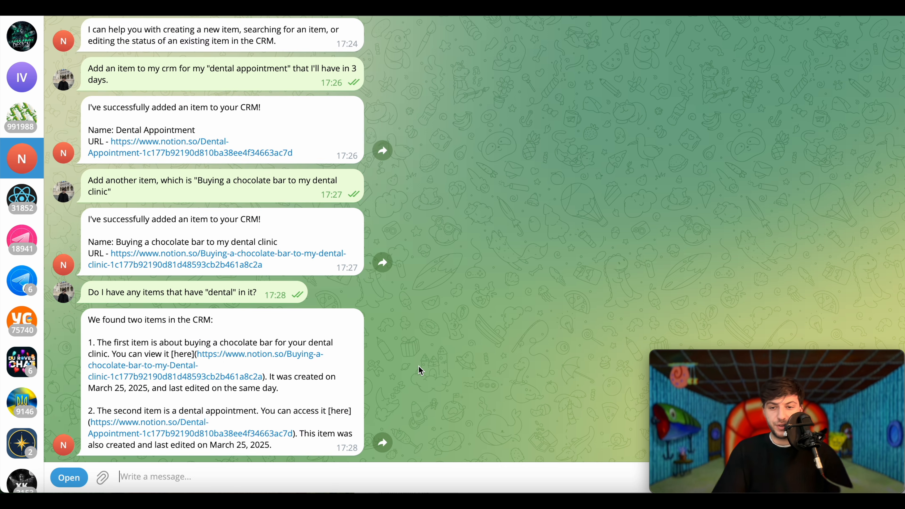
# - Check the Notion task table, then start typing 'any items about FAQ' to the bot
pyautogui.press('super+Tab')
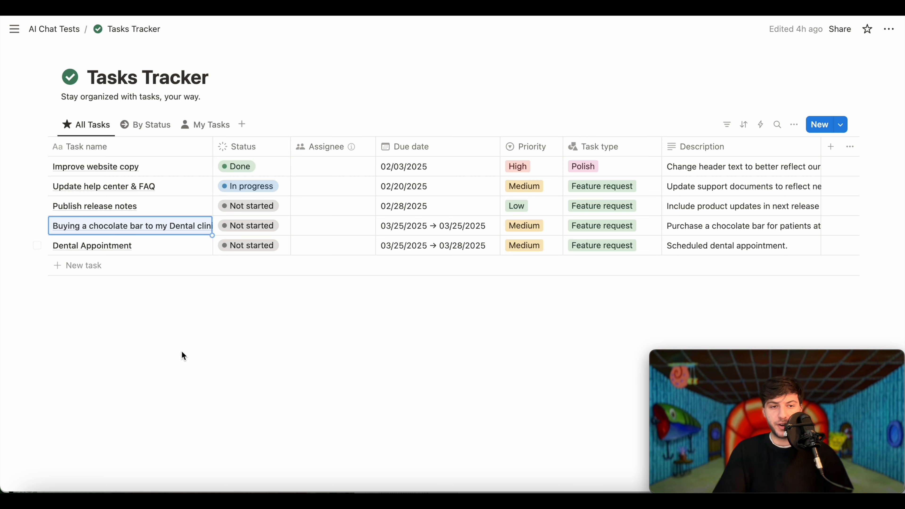
pyautogui.click(183, 352)
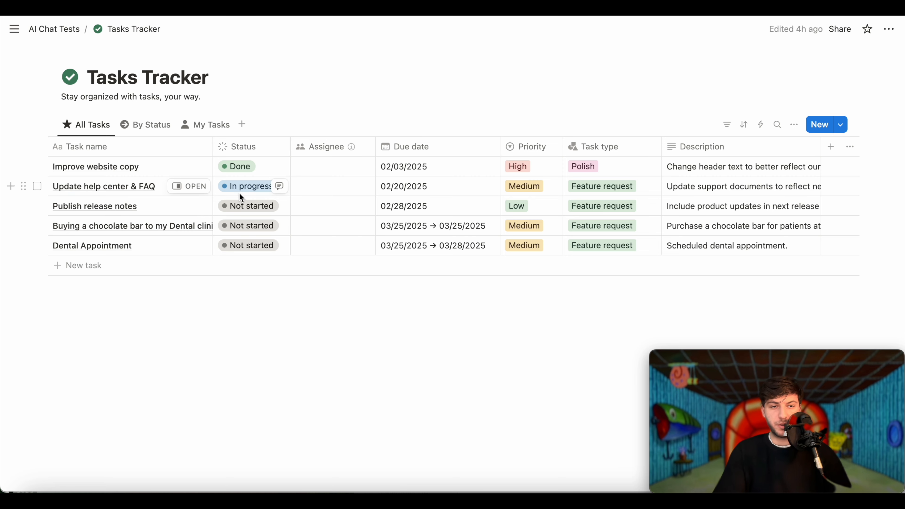
pyautogui.press('super+Tab')
pyautogui.write('any items about FAQ')
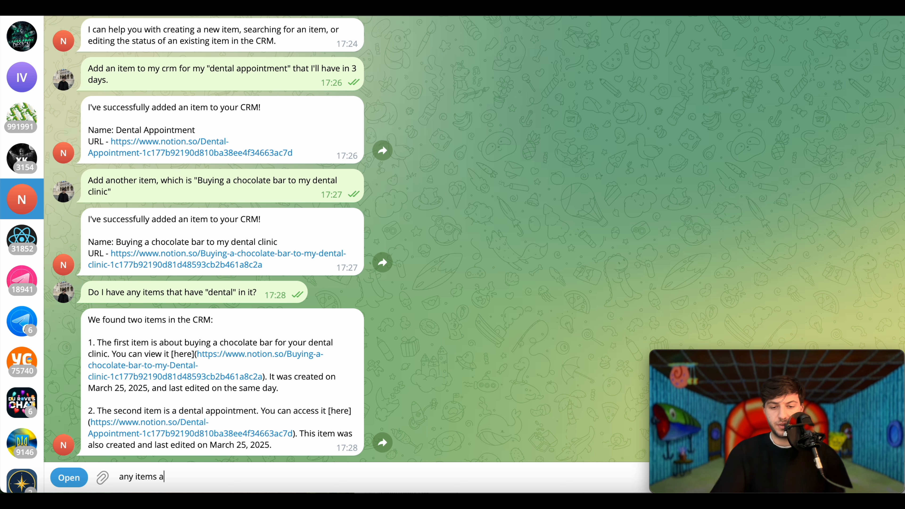
# - Send 'any items about FAQ that I have in my crm?' and check the Notion table
pyautogui.write('that I have in my crm?')
pyautogui.press('Return')
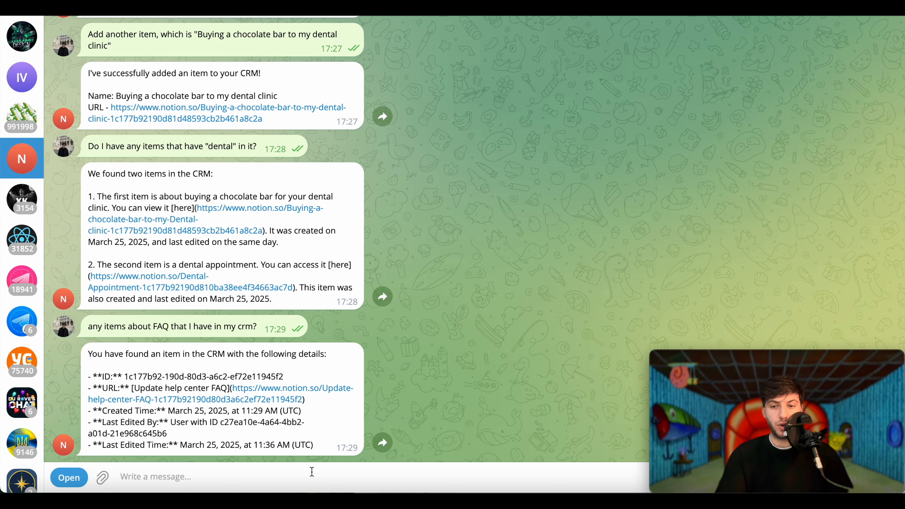
pyautogui.press('super+Tab')
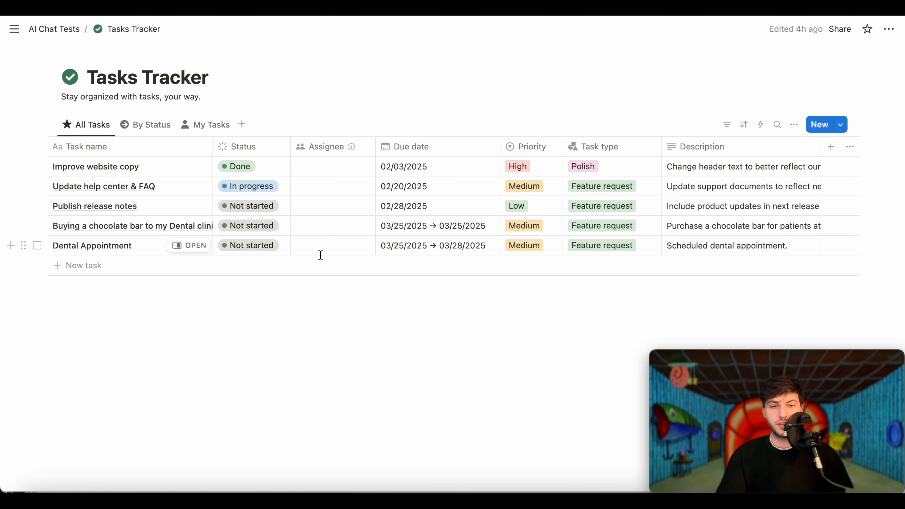
# - Write a request asking the bot to change the 'Dental Appointment' status, then return to Make
pyautogui.press('super+Tab')
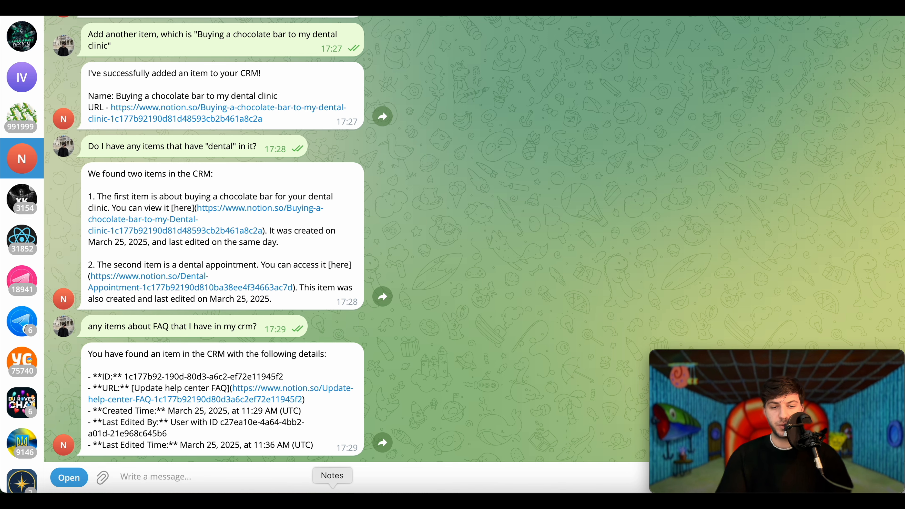
pyautogui.write('I have a "Denta;')
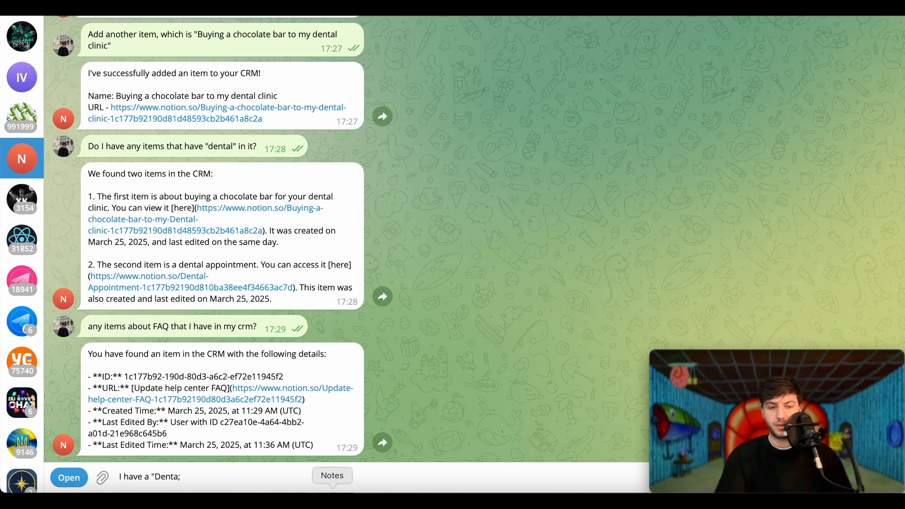
pyautogui.press('BackSpace')
pyautogui.write('l Appointment" can you chang')
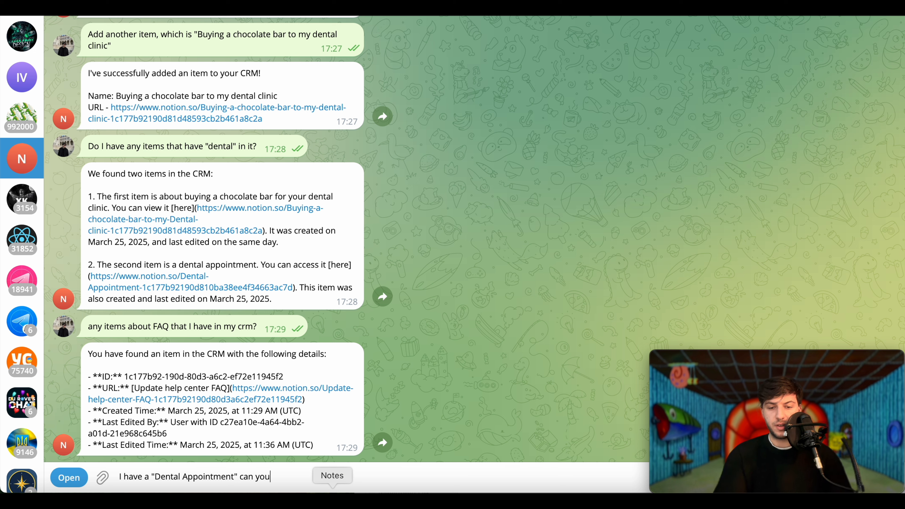
pyautogui.write('e the')
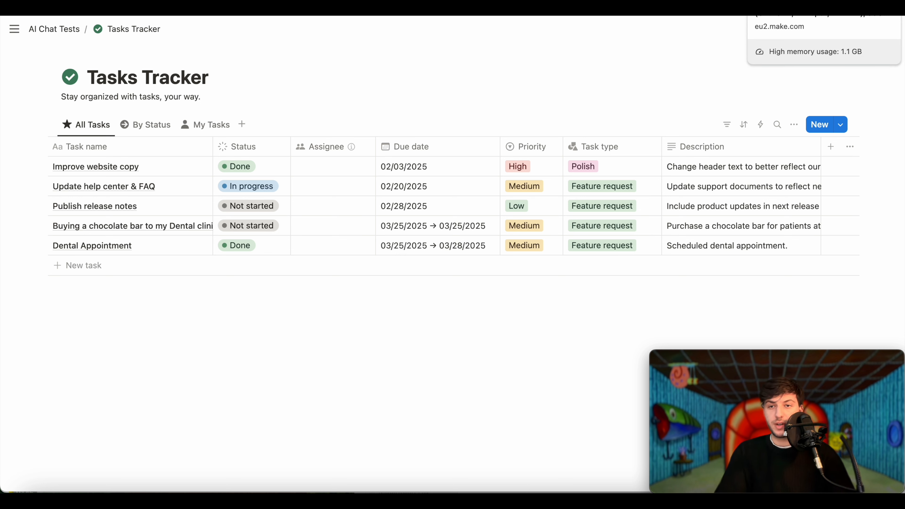
pyautogui.click(817, 7)
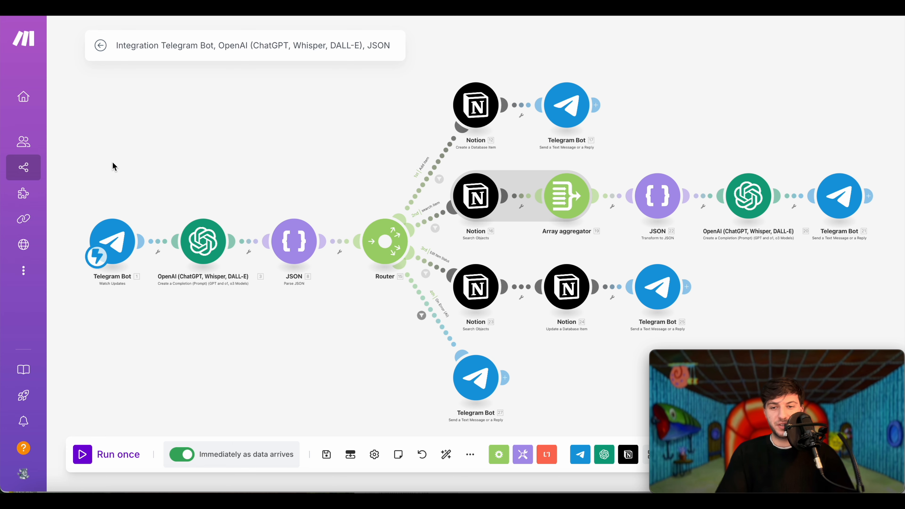
pyautogui.moveTo(3, 218)
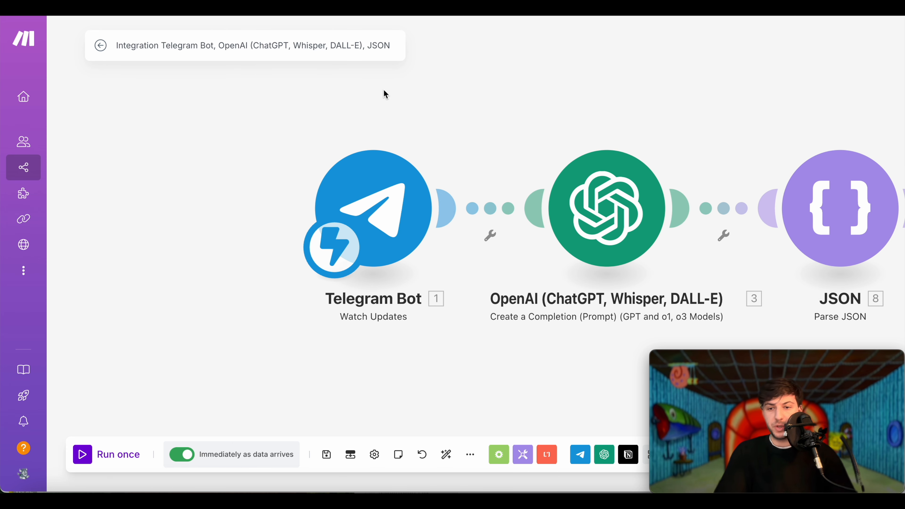
pyautogui.scroll(-10, 384, 89)
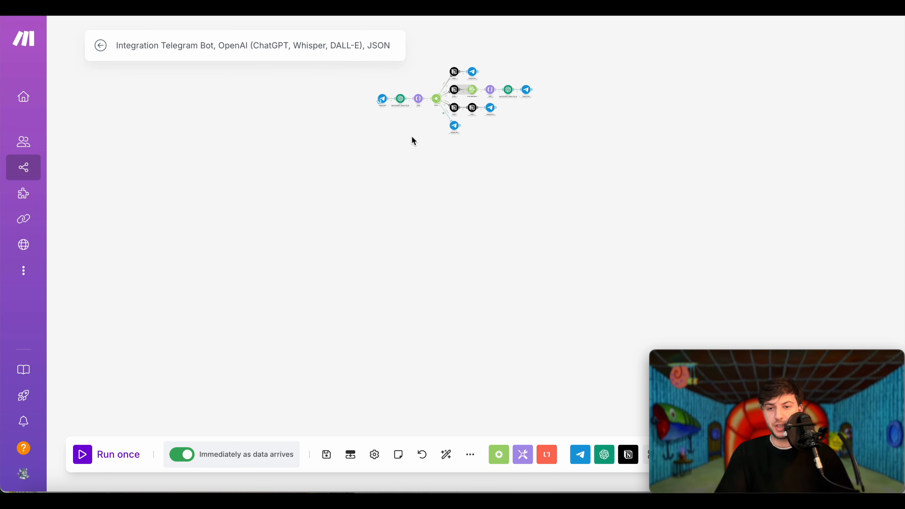
pyautogui.scroll(10, 411, 135)
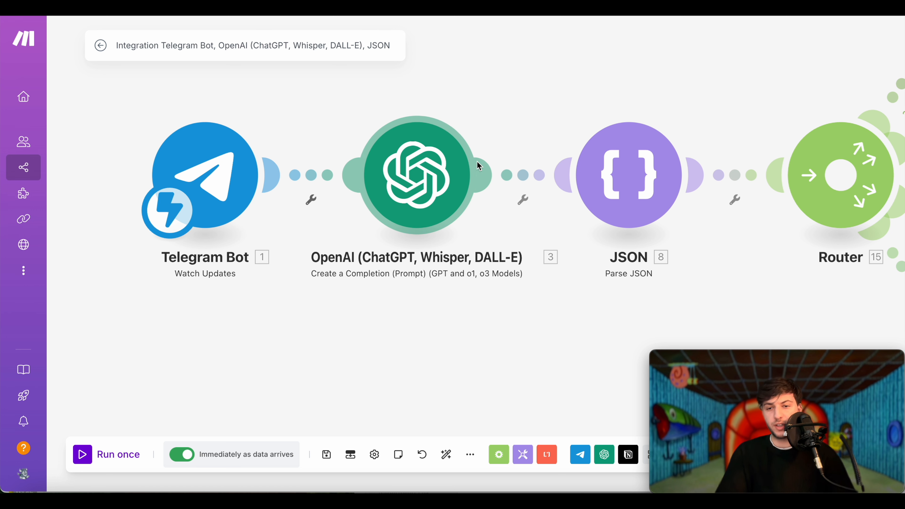
pyautogui.scroll(-6, 477, 161)
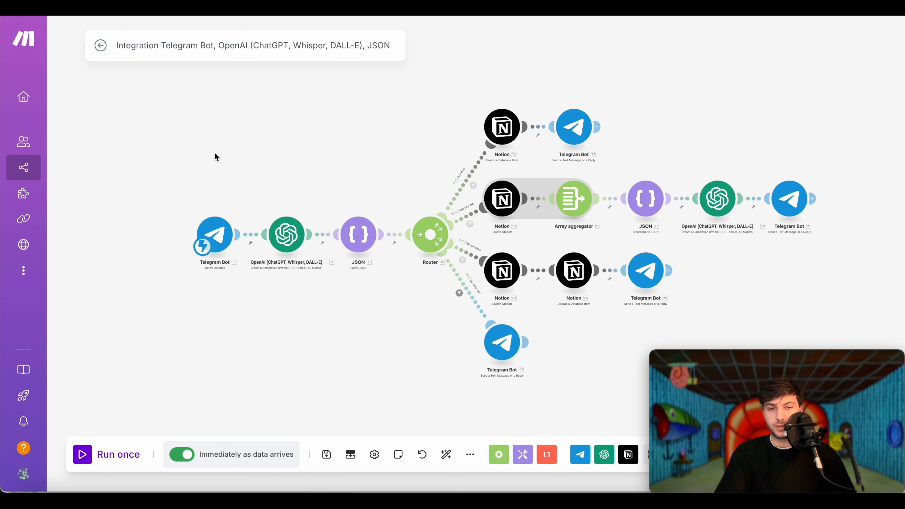
# - Add an empty module to the canvas and browse its app list: Telegram Bot, OpenAI, Notion, JSON
pyautogui.rightClick(218, 294)
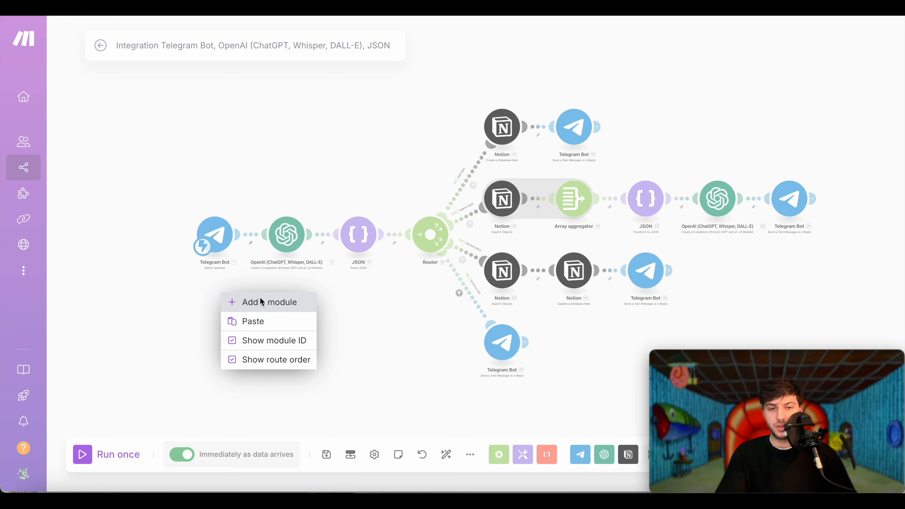
pyautogui.click(260, 301)
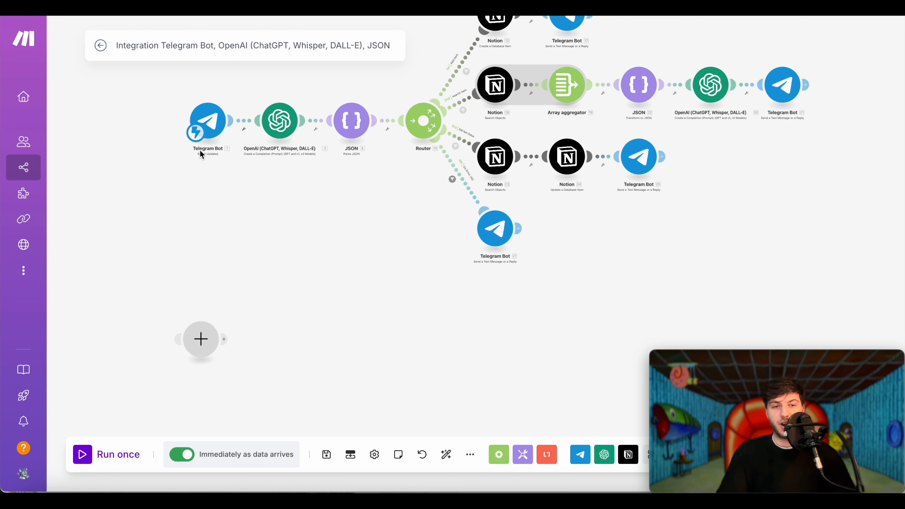
pyautogui.click(200, 338)
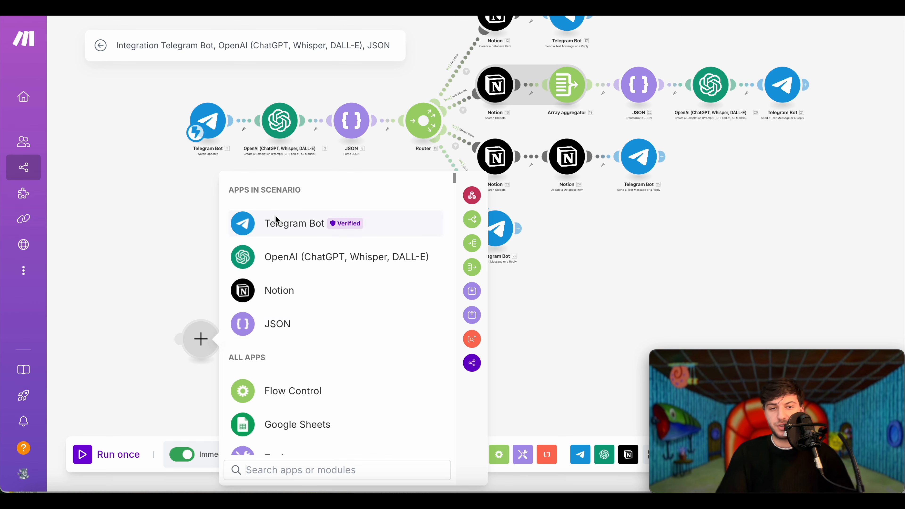
pyautogui.scroll(-5, 313, 365)
pyautogui.scroll(-4, 313, 366)
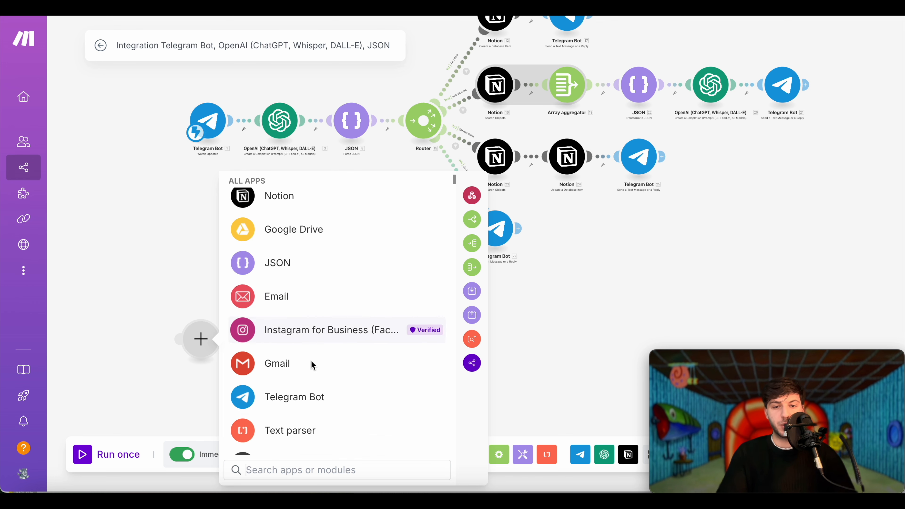
pyautogui.scroll(8, 313, 366)
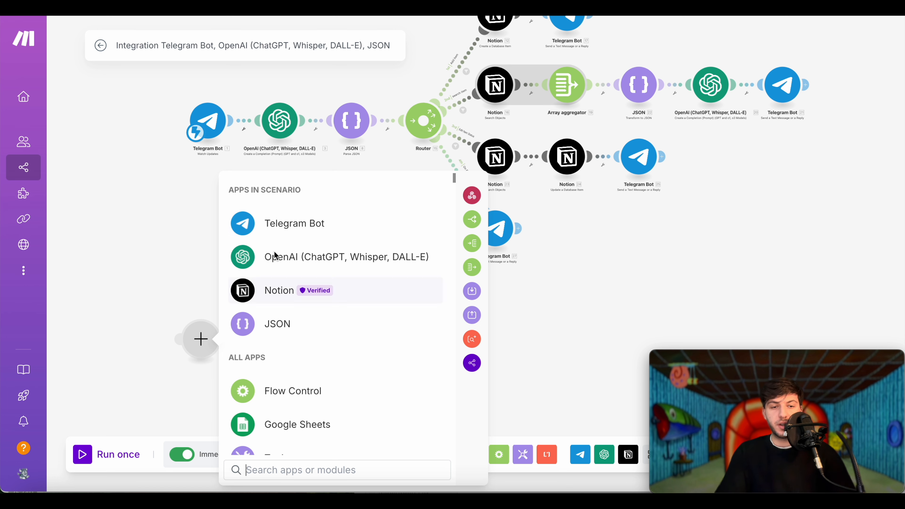
# - Add a Telegram Bot Watch Updates trigger from the Chats and Updates section
pyautogui.click(296, 224)
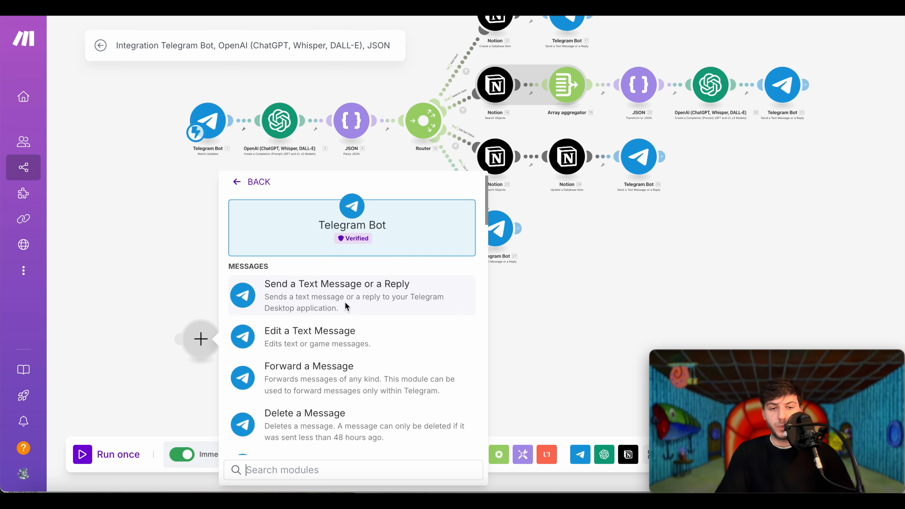
pyautogui.scroll(-8, 359, 338)
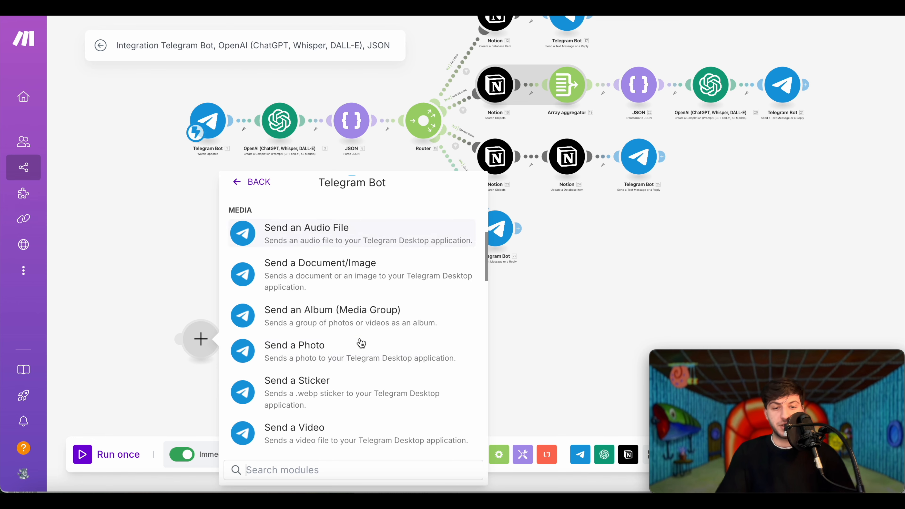
pyautogui.scroll(-3, 361, 343)
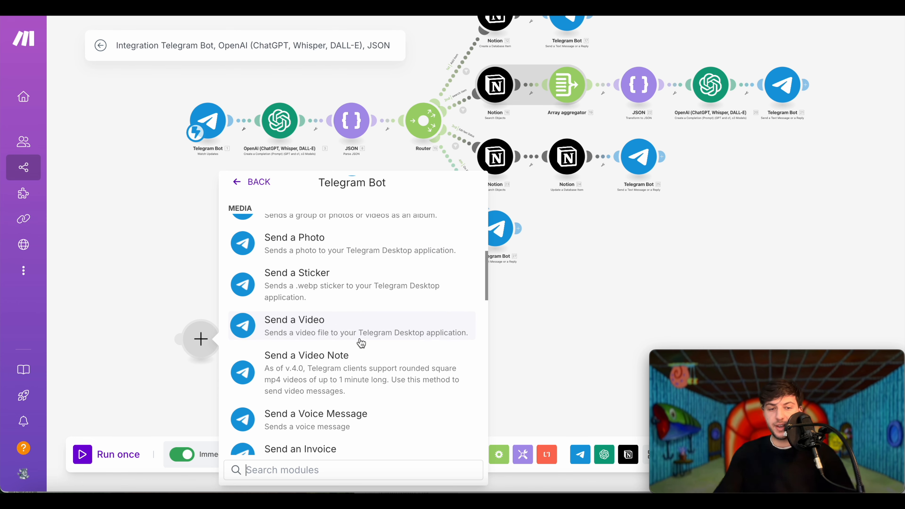
pyautogui.scroll(-12, 361, 343)
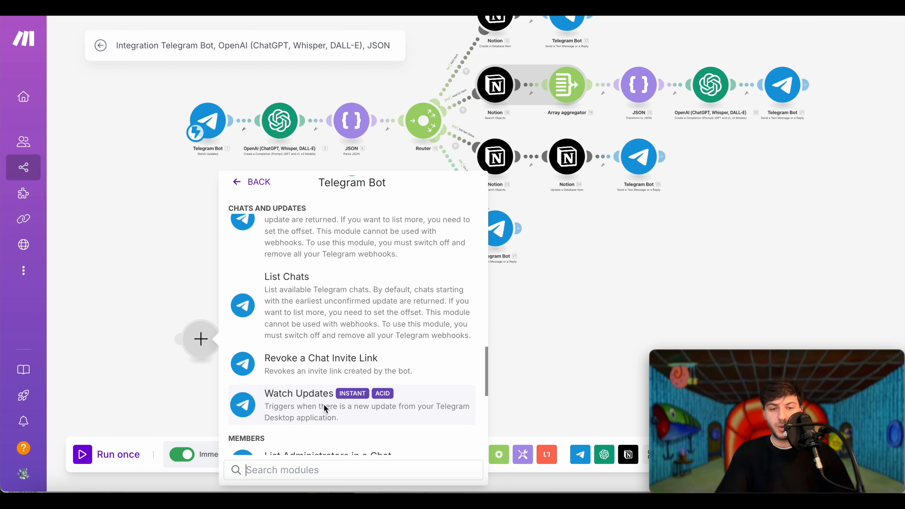
pyautogui.click(354, 398)
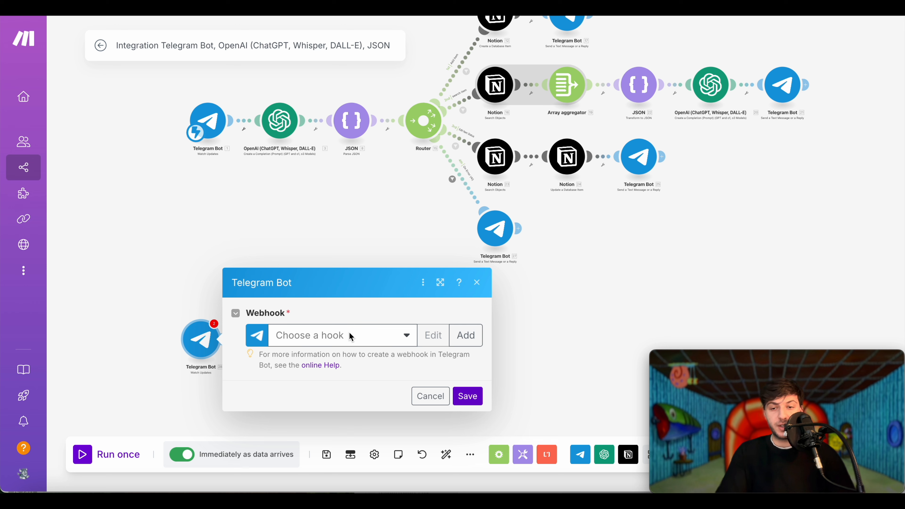
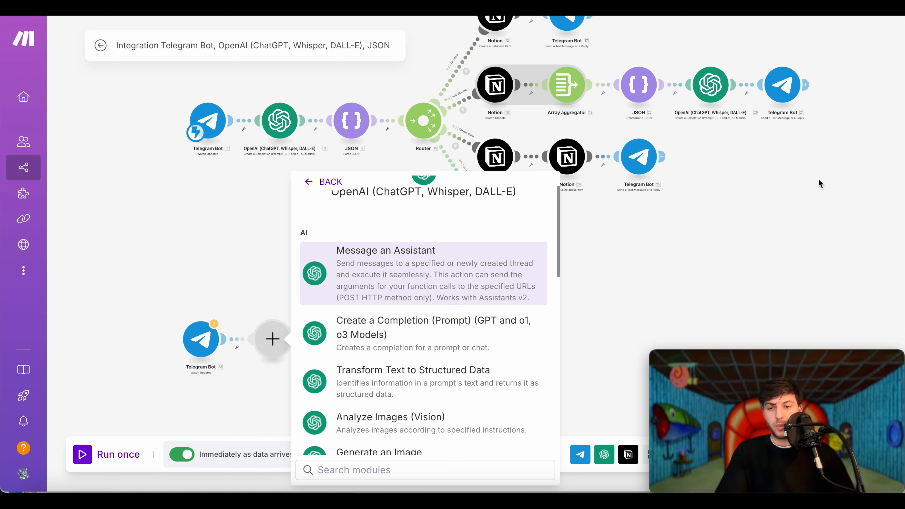
# - Dismiss the OpenAI action list, discarding the empty placeholder after the lone Telegram Bot module
pyautogui.click(828, 220)
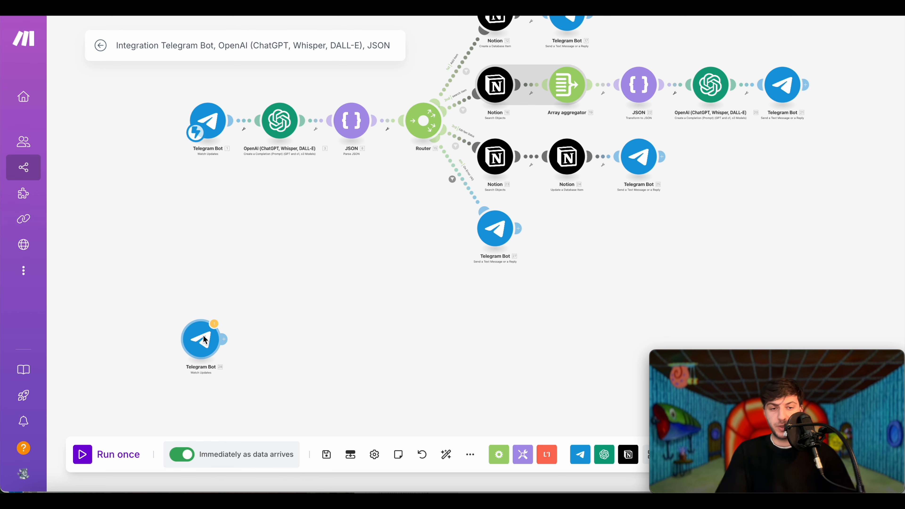
# - Delete the stray Telegram Bot module and check the Telegram trigger's webhook settings
pyautogui.rightClick(214, 337)
pyautogui.click(243, 476)
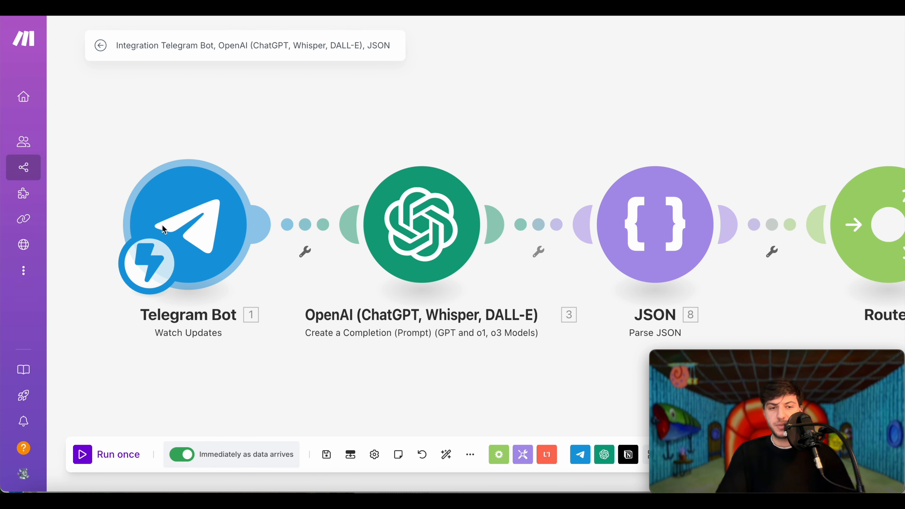
pyautogui.click(193, 237)
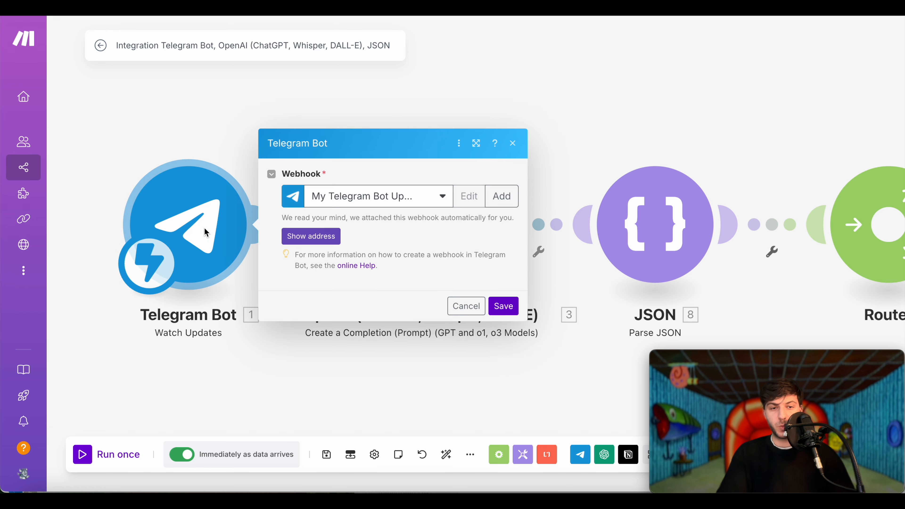
pyautogui.click(309, 376)
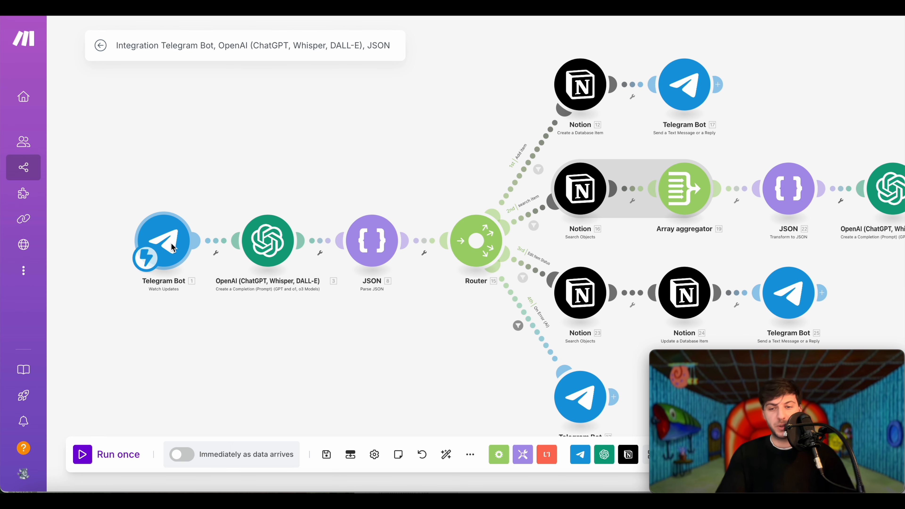
# - In the OpenAI module, keep the existing connection, Chat Completion method and gpt-4o-mini model
pyautogui.click(266, 240)
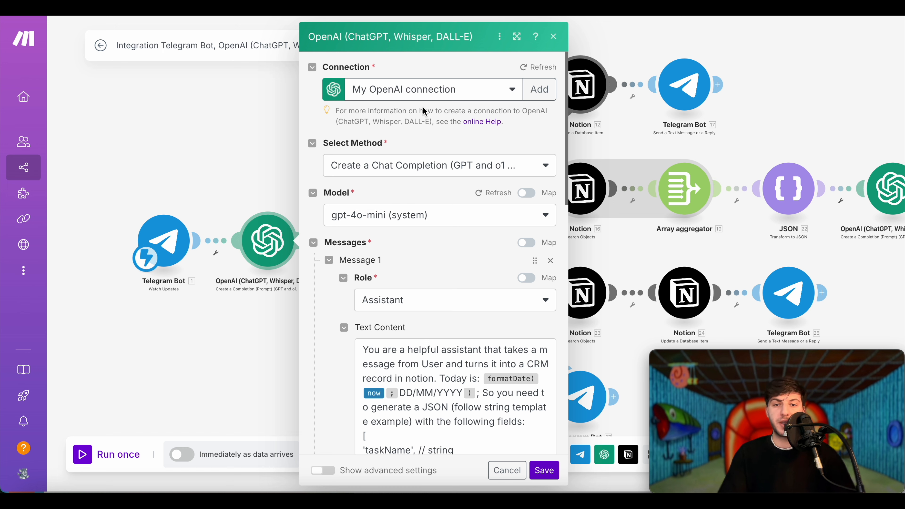
pyautogui.click(473, 95)
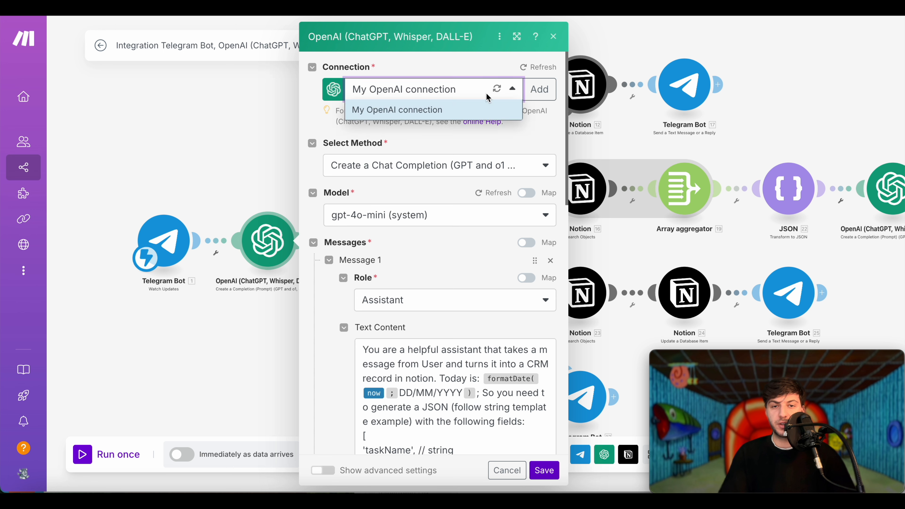
pyautogui.click(488, 64)
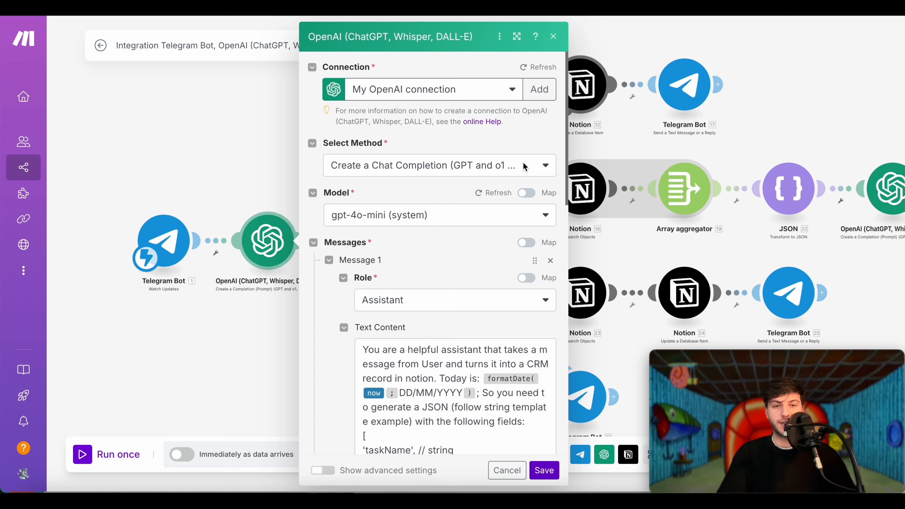
pyautogui.click(479, 171)
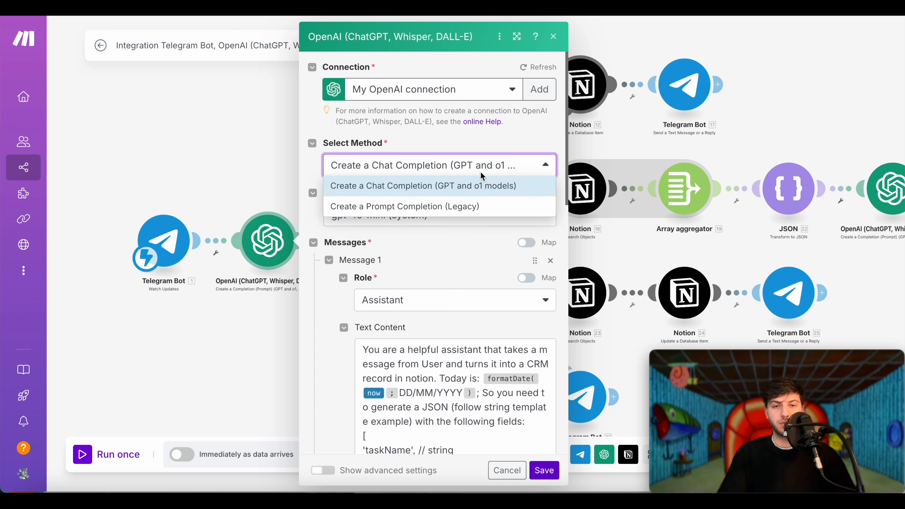
pyautogui.click(501, 132)
pyautogui.click(446, 216)
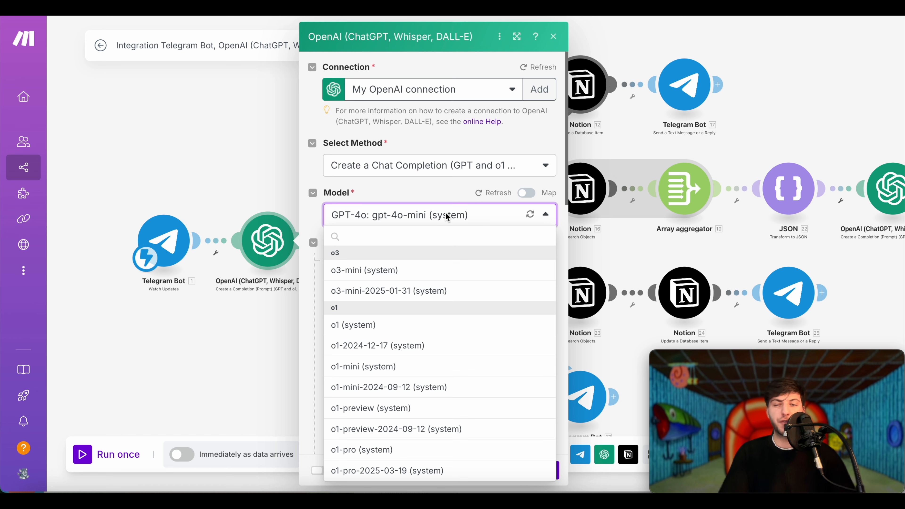
pyautogui.click(445, 214)
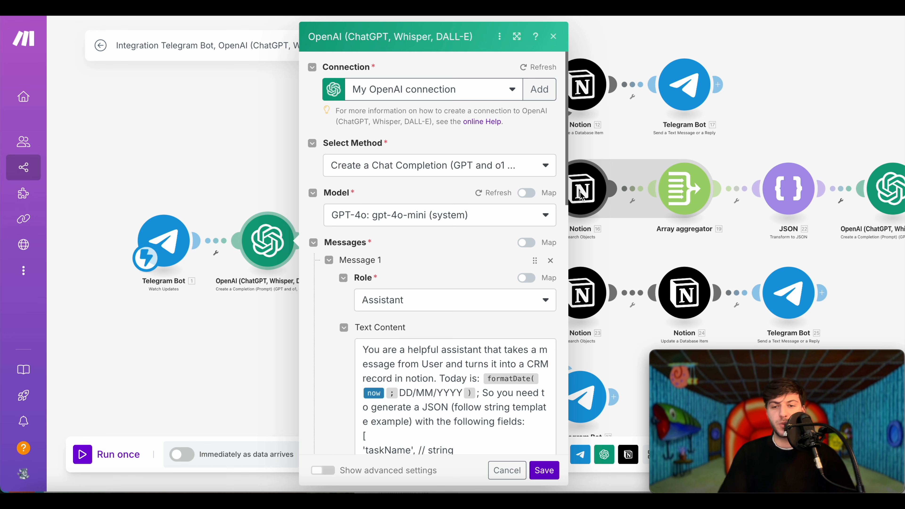
pyautogui.scroll(-2, 467, 226)
pyautogui.click(467, 246)
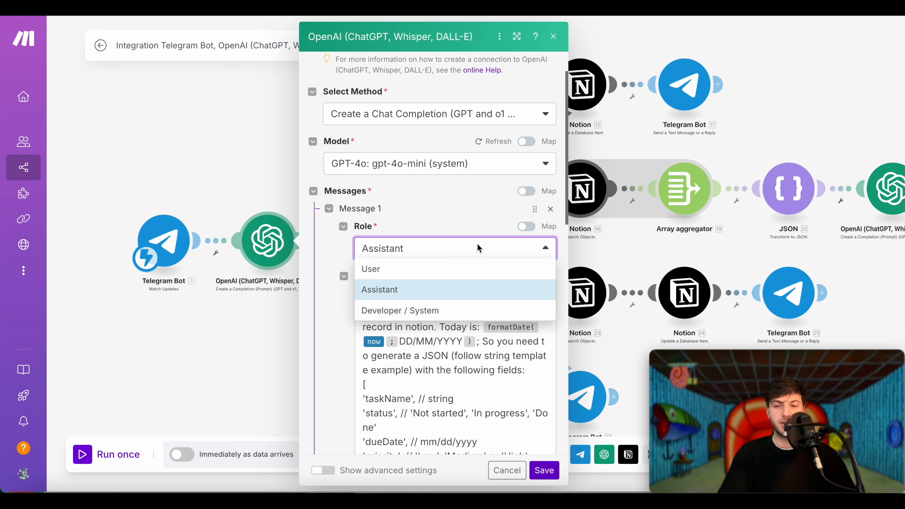
# - Keep Assistant as the message role and start editing the CRM-record prompt text
pyautogui.click(478, 248)
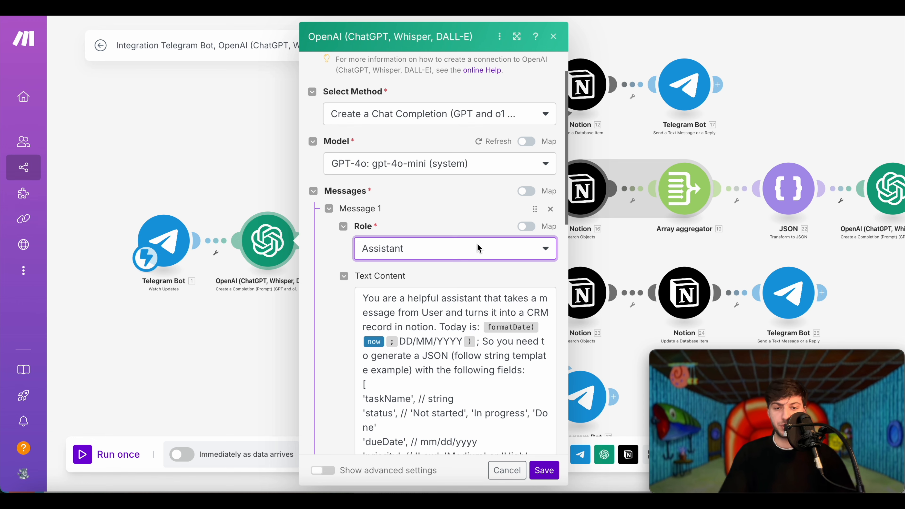
pyautogui.scroll(-2, 478, 248)
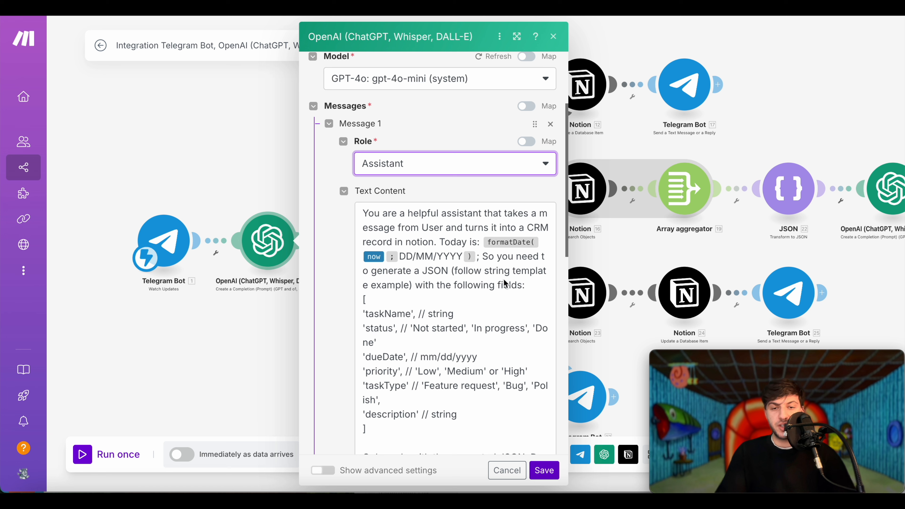
pyautogui.click(379, 265)
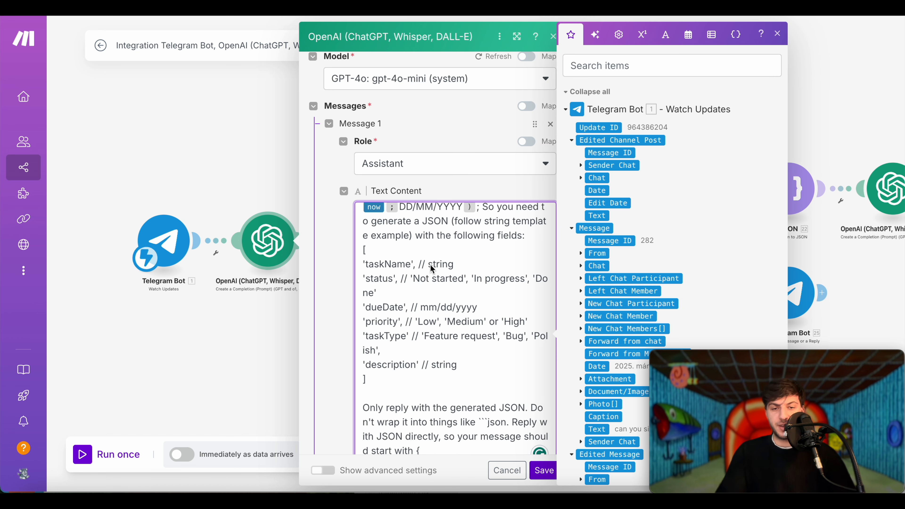
pyautogui.click(389, 325)
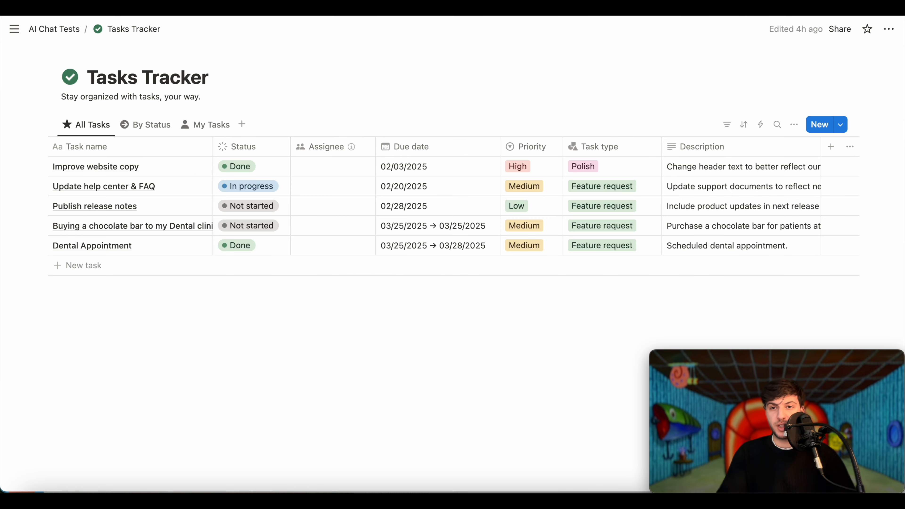
pyautogui.click(781, 10)
pyautogui.click(430, 276)
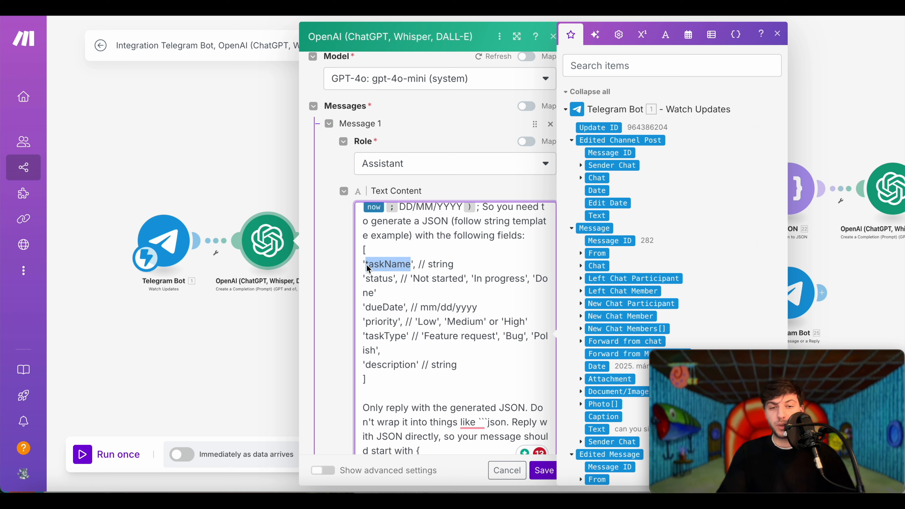
pyautogui.click(425, 285)
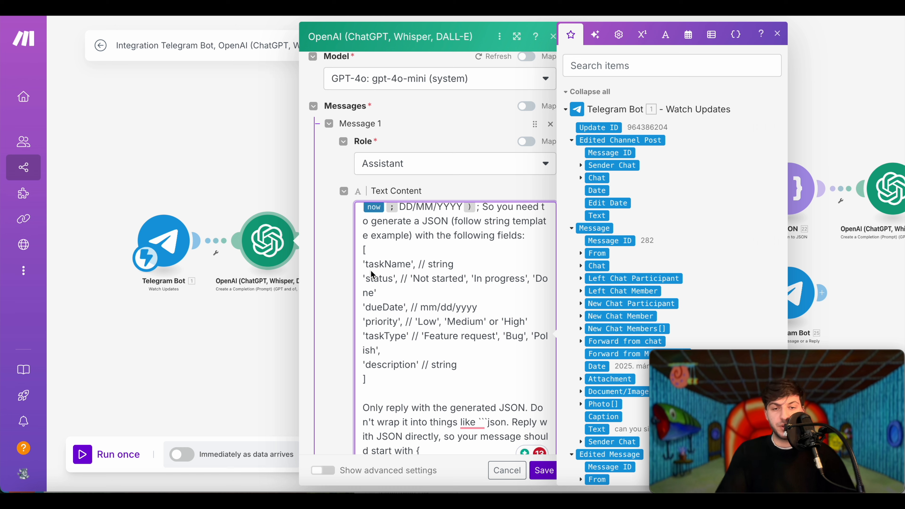
pyautogui.click(359, 273)
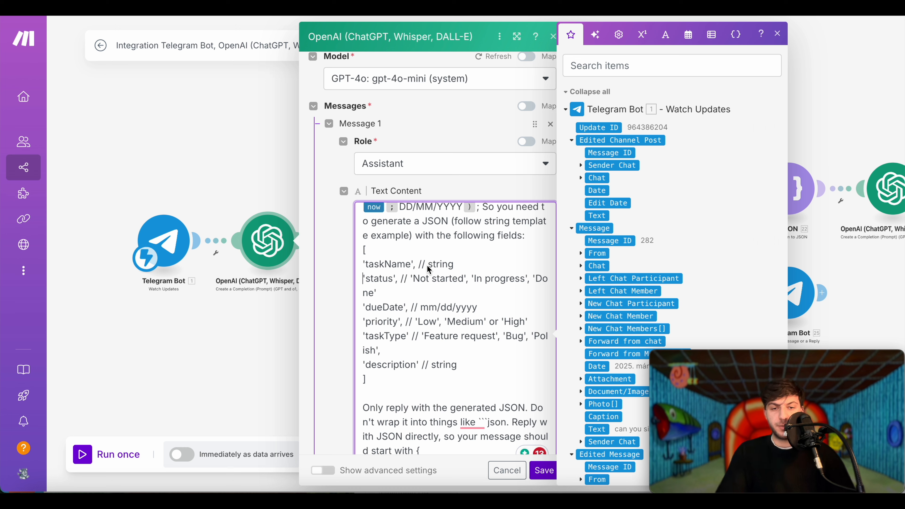
pyautogui.click(388, 279)
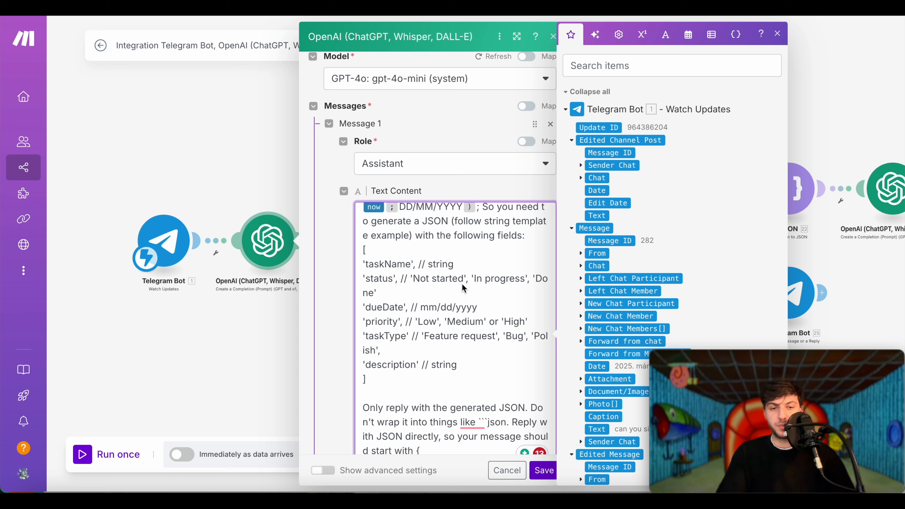
pyautogui.moveTo(423, 308); pyautogui.dragTo(487, 307)
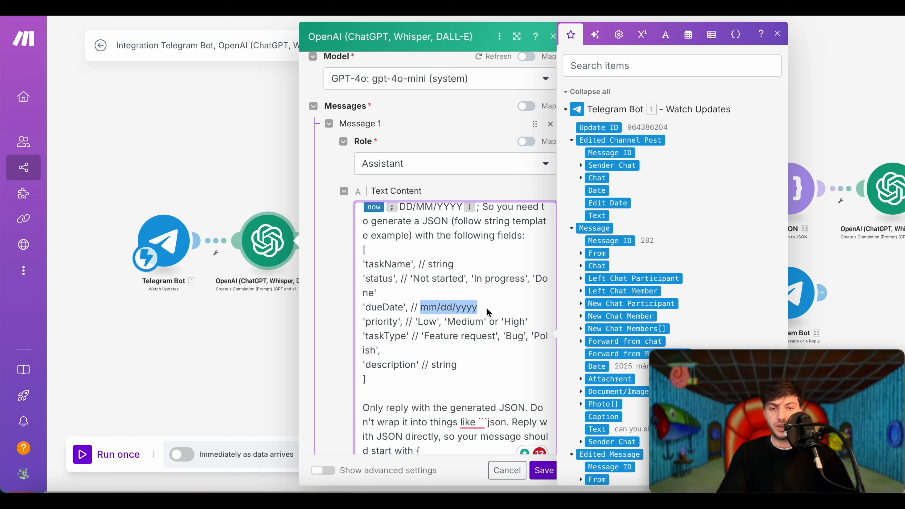
pyautogui.click(480, 308)
pyautogui.click(423, 323)
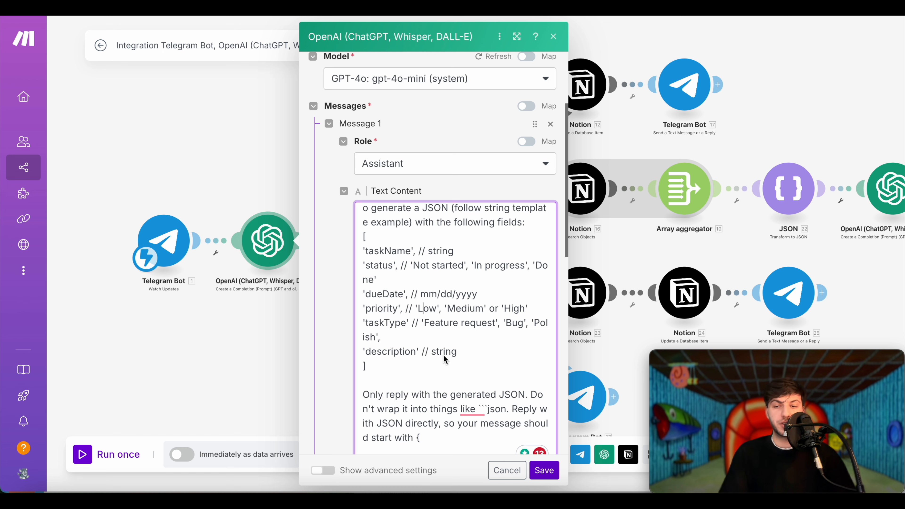
pyautogui.scroll(-2, 443, 355)
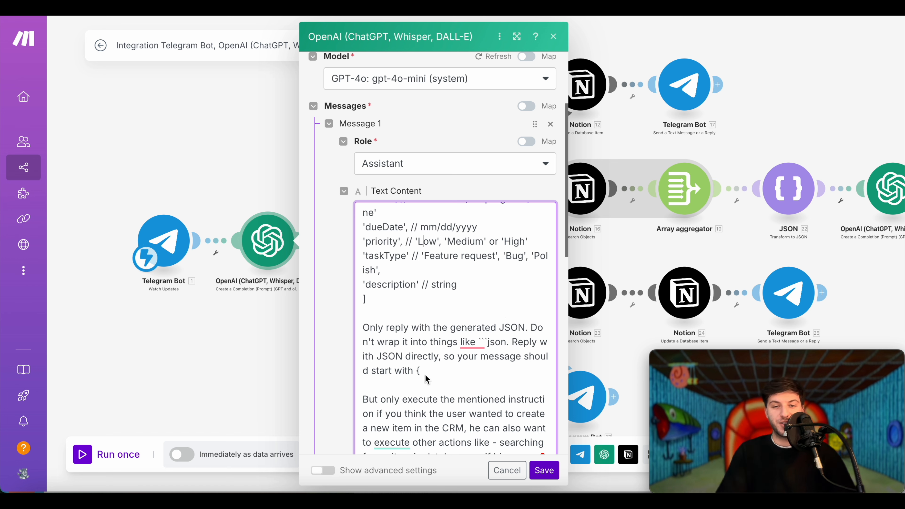
pyautogui.click(418, 377)
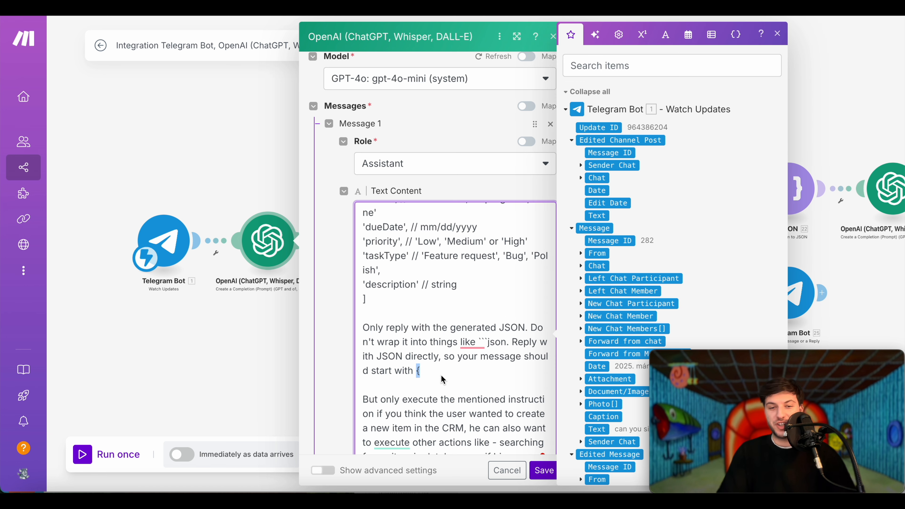
pyautogui.scroll(-3, 488, 267)
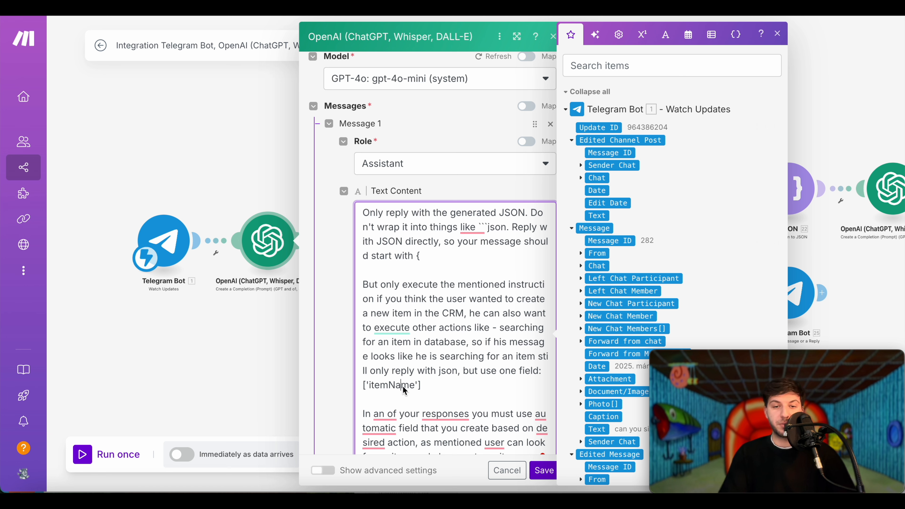
pyautogui.scroll(1, 403, 387)
pyautogui.moveTo(422, 401); pyautogui.dragTo(363, 403)
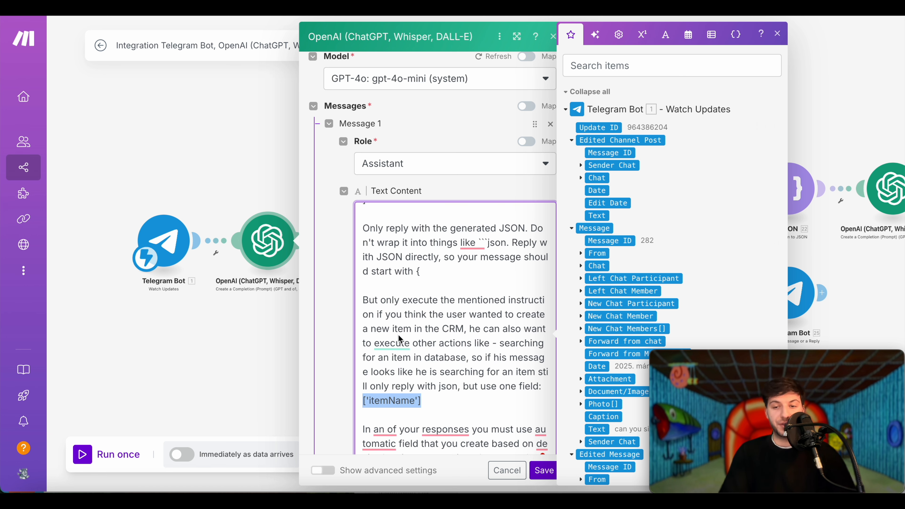
pyautogui.scroll(-8, 399, 334)
pyautogui.press('Right')
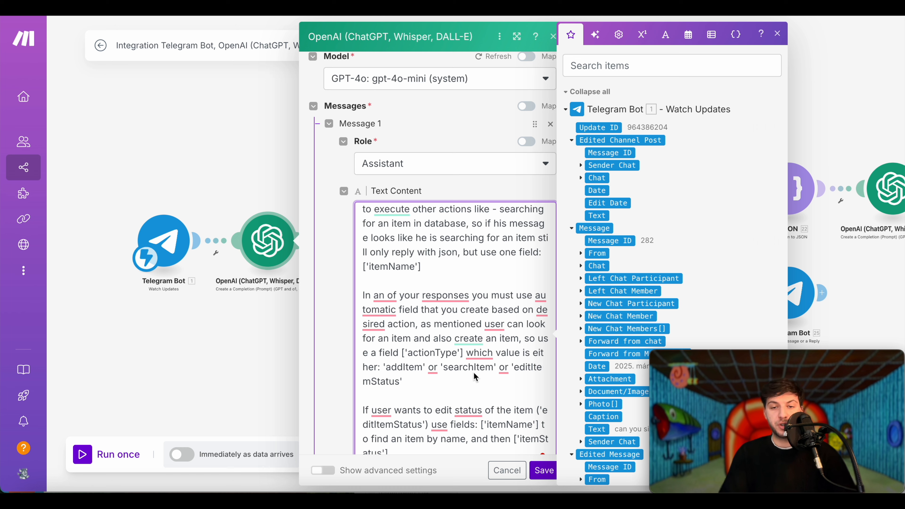
pyautogui.click(494, 367)
pyautogui.click(388, 369)
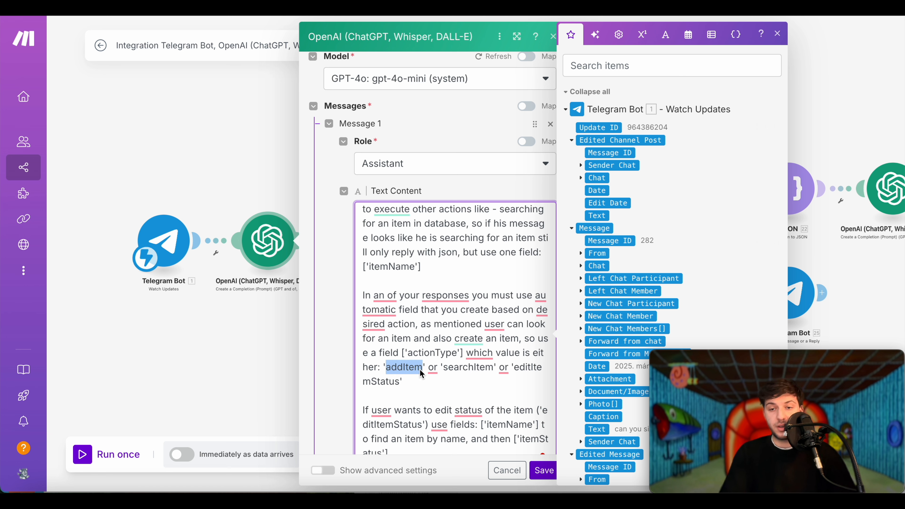
pyautogui.scroll(-2, 420, 370)
pyautogui.moveTo(457, 289); pyautogui.dragTo(414, 289)
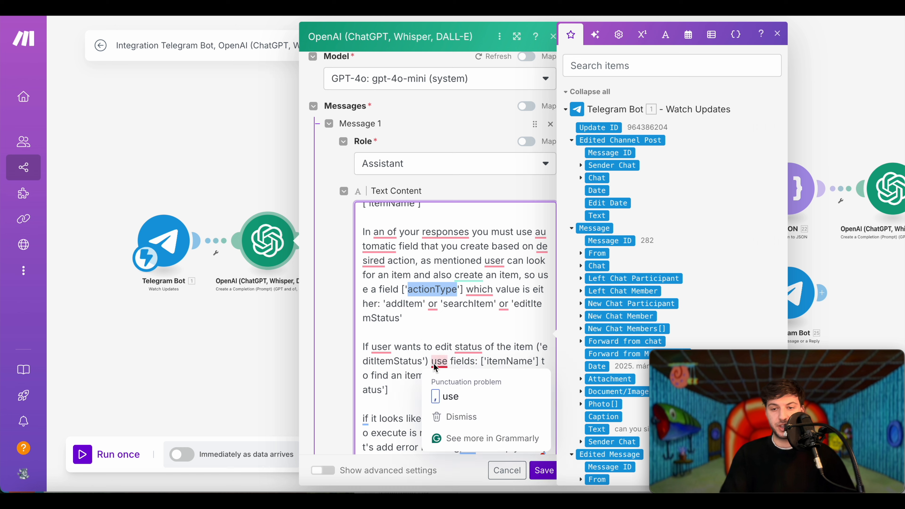
pyautogui.click(450, 335)
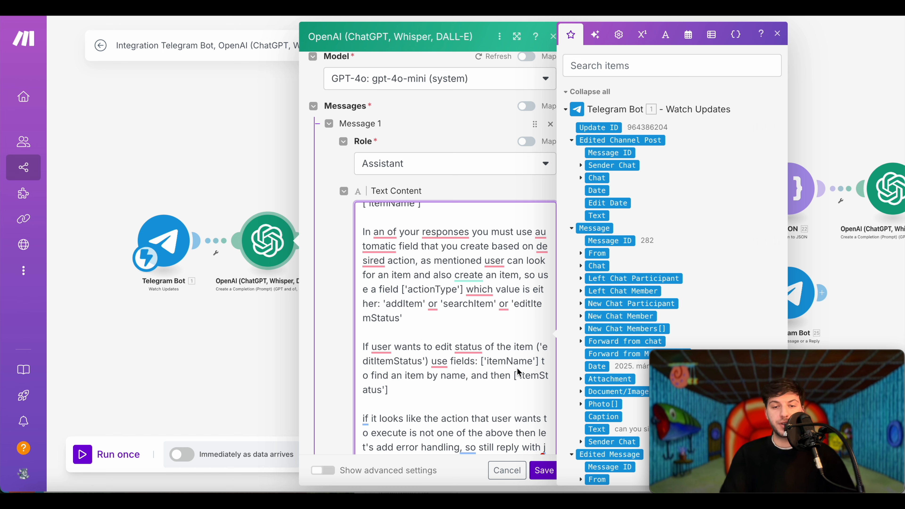
pyautogui.moveTo(433, 361); pyautogui.dragTo(545, 346)
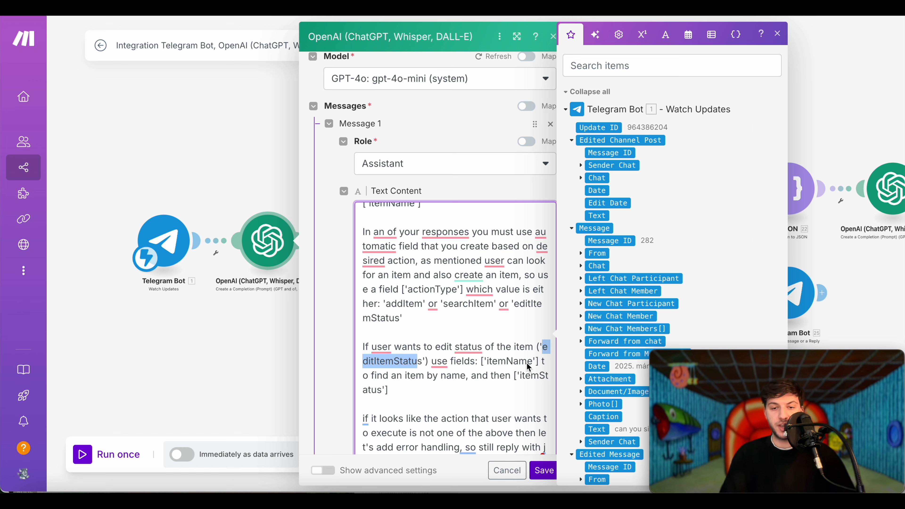
pyautogui.moveTo(539, 362); pyautogui.dragTo(479, 360)
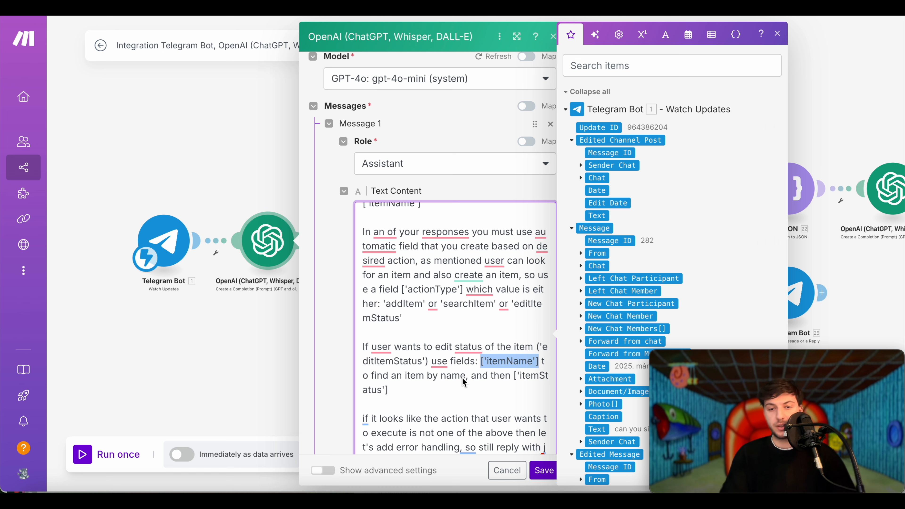
pyautogui.moveTo(514, 375); pyautogui.dragTo(520, 385)
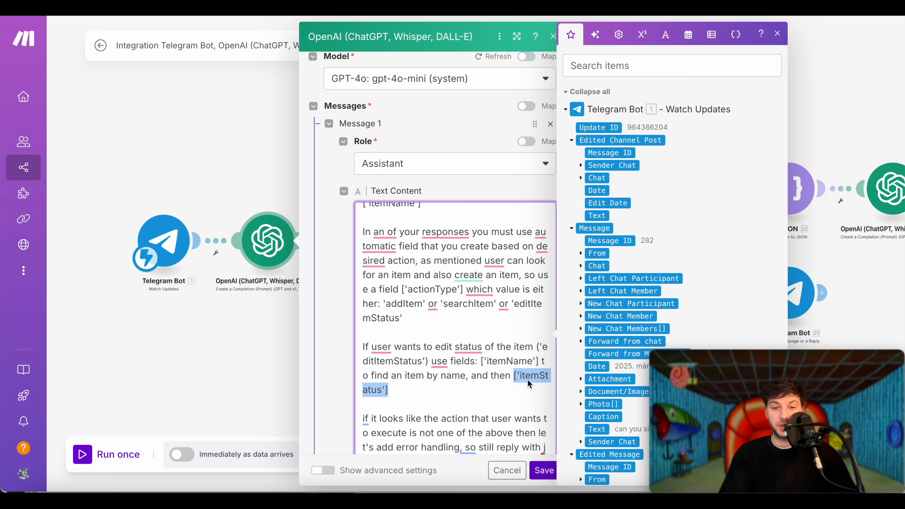
pyautogui.click(508, 387)
pyautogui.scroll(10, 497, 246)
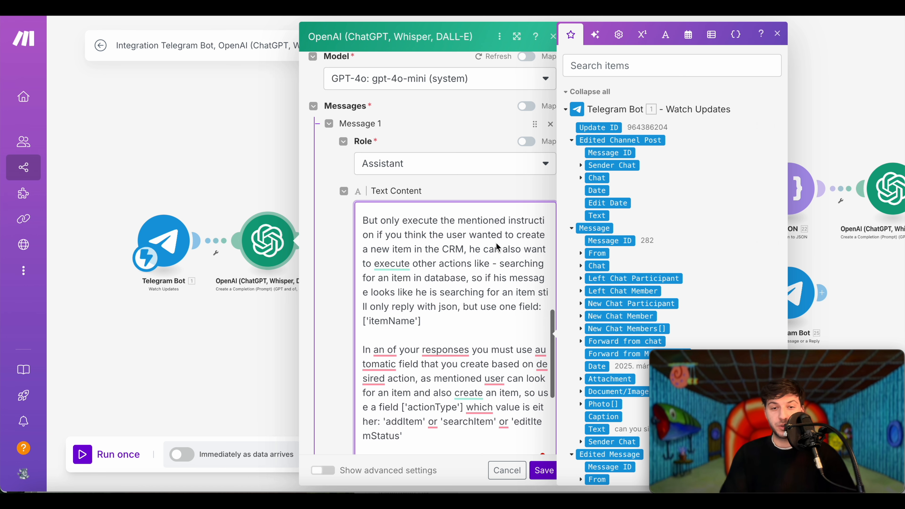
pyautogui.scroll(2, 497, 246)
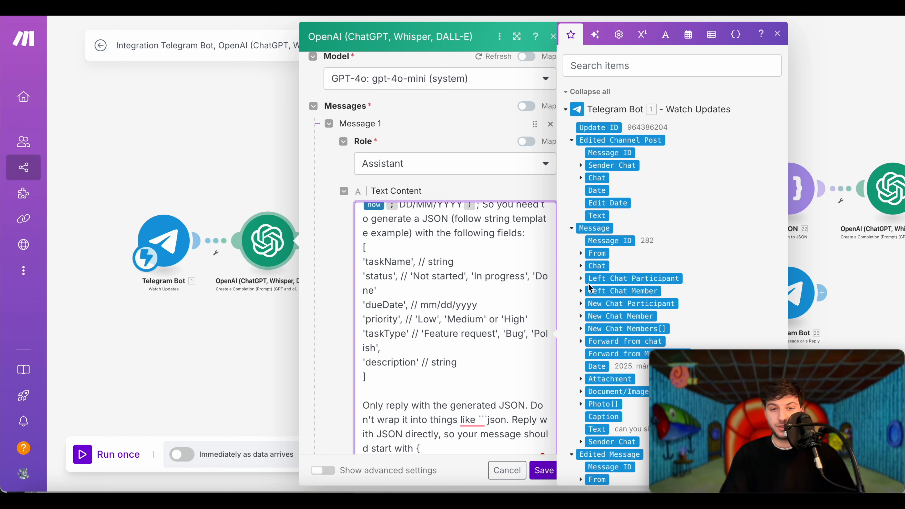
pyautogui.scroll(-8, 434, 328)
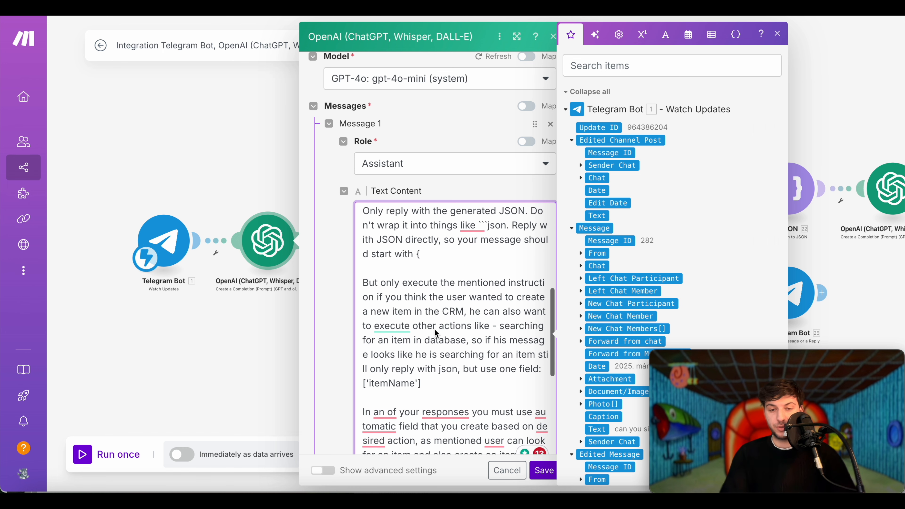
pyautogui.scroll(-5, 450, 385)
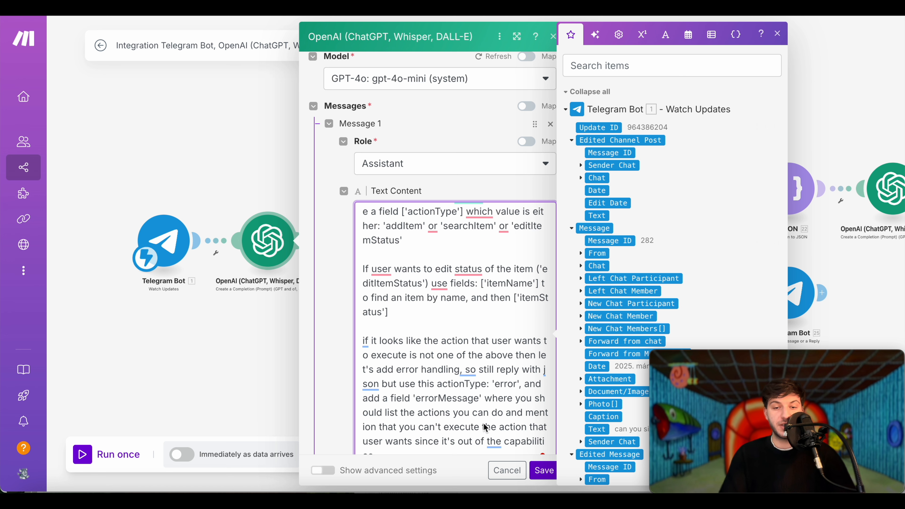
pyautogui.scroll(-2, 485, 426)
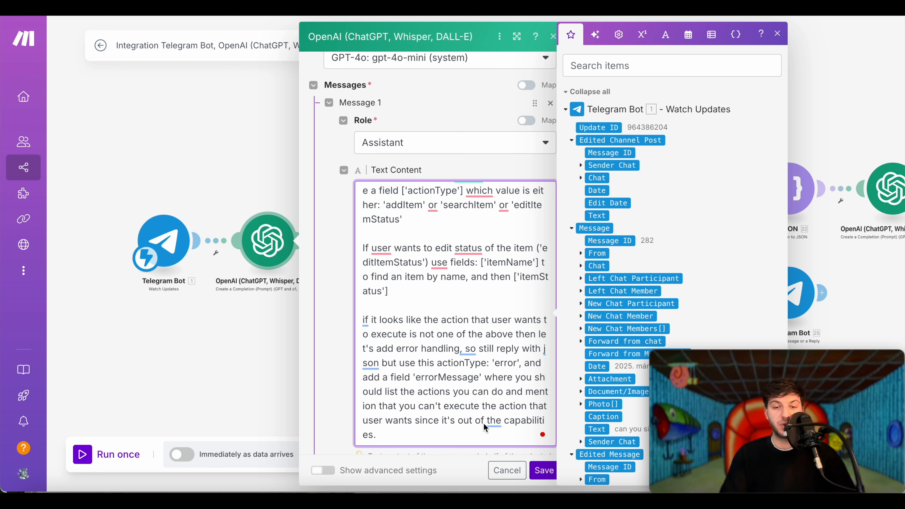
pyautogui.scroll(3, 483, 422)
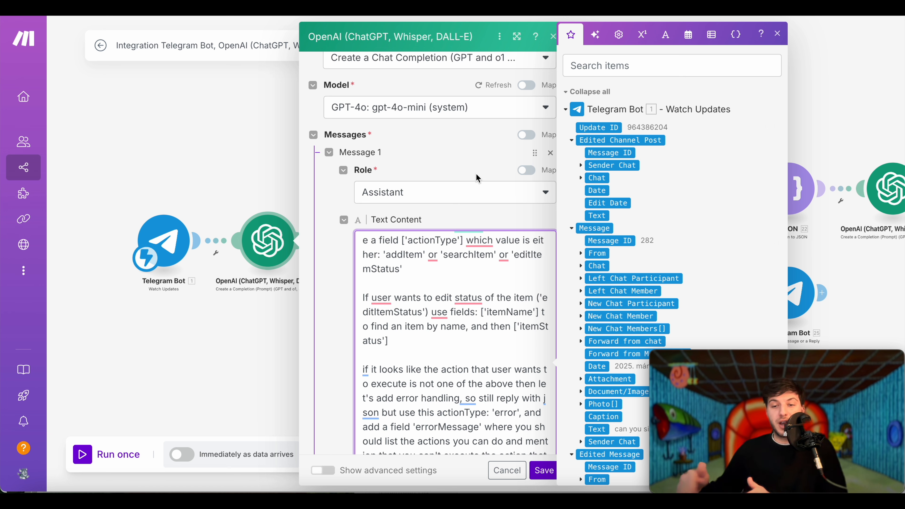
pyautogui.scroll(-8, 476, 178)
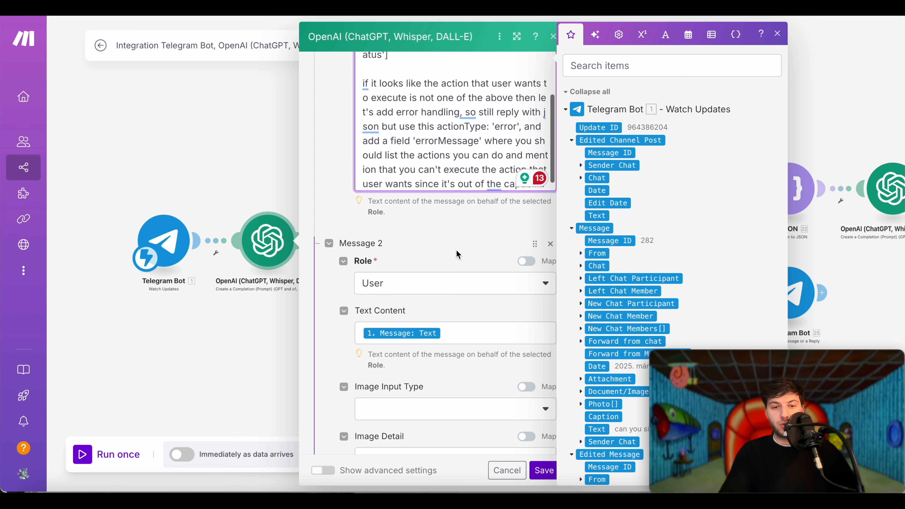
# - Clear the mapped text from the OpenAI user message's Text Content field
pyautogui.click(481, 340)
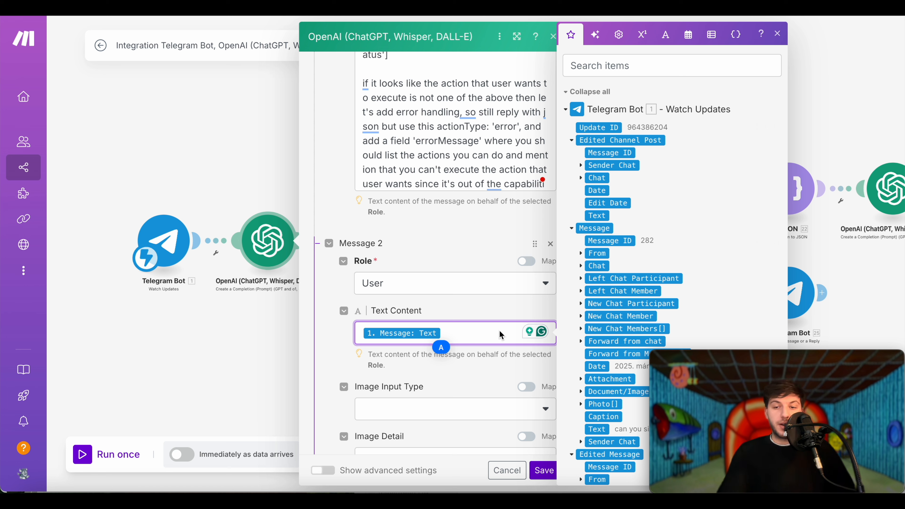
pyautogui.press('BackSpace')
pyautogui.click(454, 312)
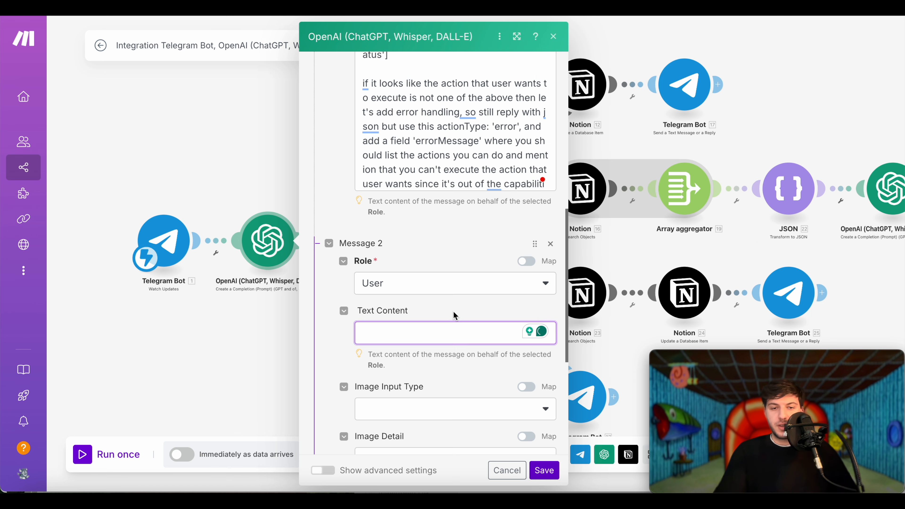
pyautogui.click(413, 335)
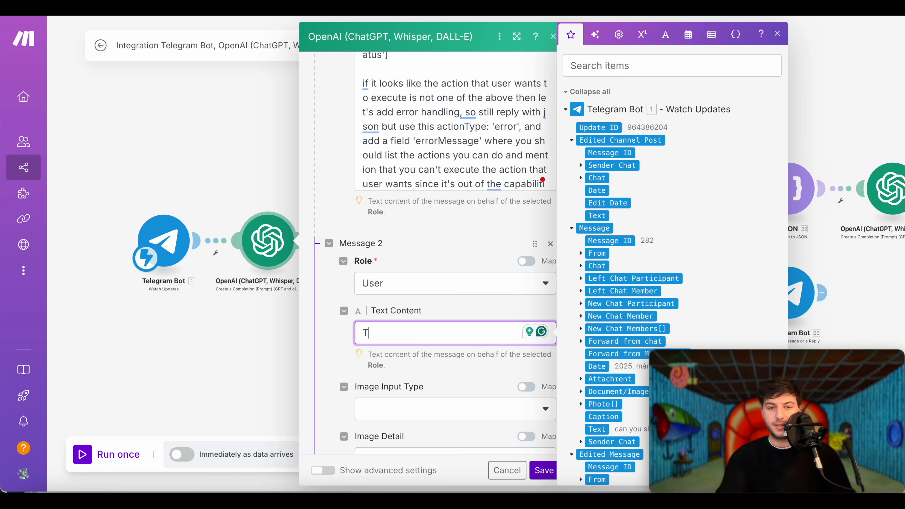
pyautogui.write('Bla bla blug')
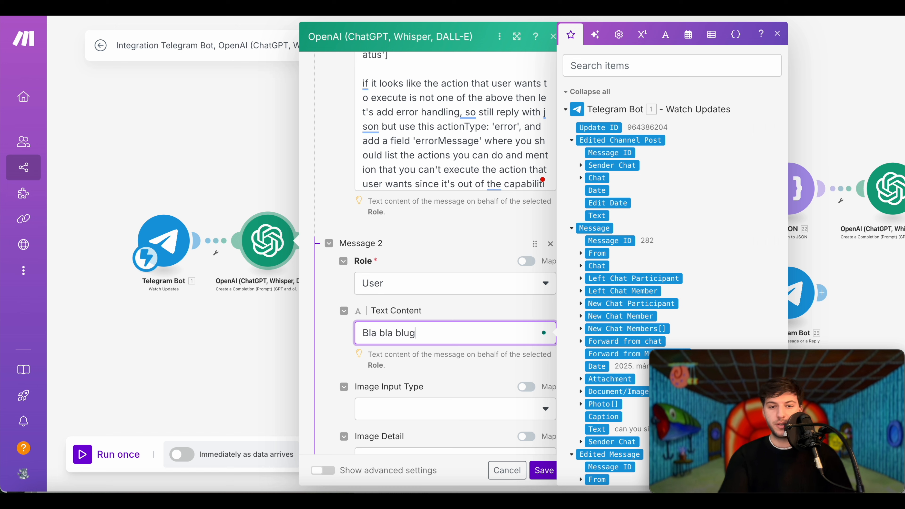
pyautogui.press('super+a')
pyautogui.press('BackSpace')
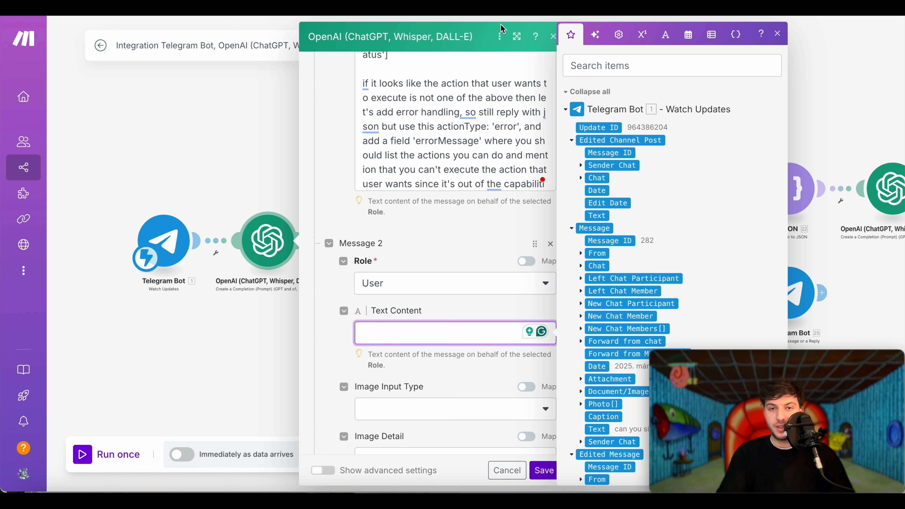
pyautogui.click(479, 38)
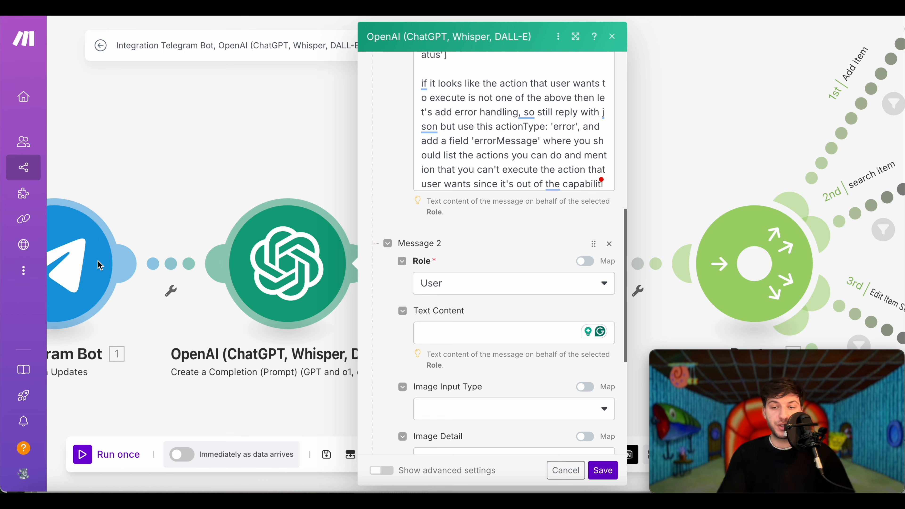
# - Map Telegram Bot Message > Text into the user message and save the OpenAI module
pyautogui.click(501, 338)
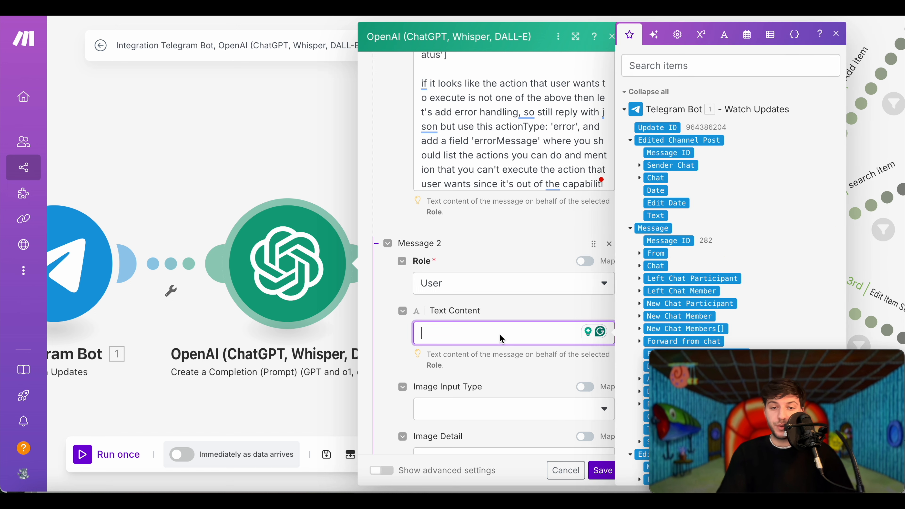
pyautogui.click(631, 228)
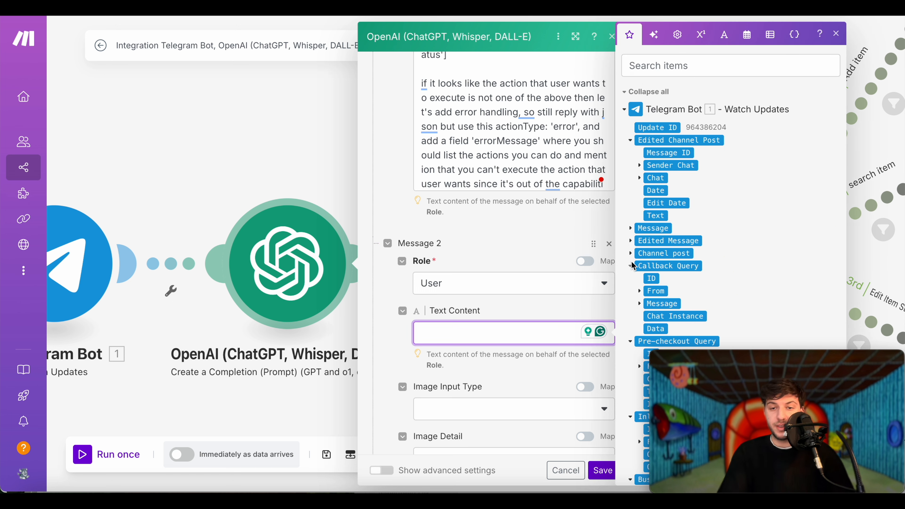
pyautogui.click(631, 266)
pyautogui.click(630, 278)
pyautogui.click(631, 291)
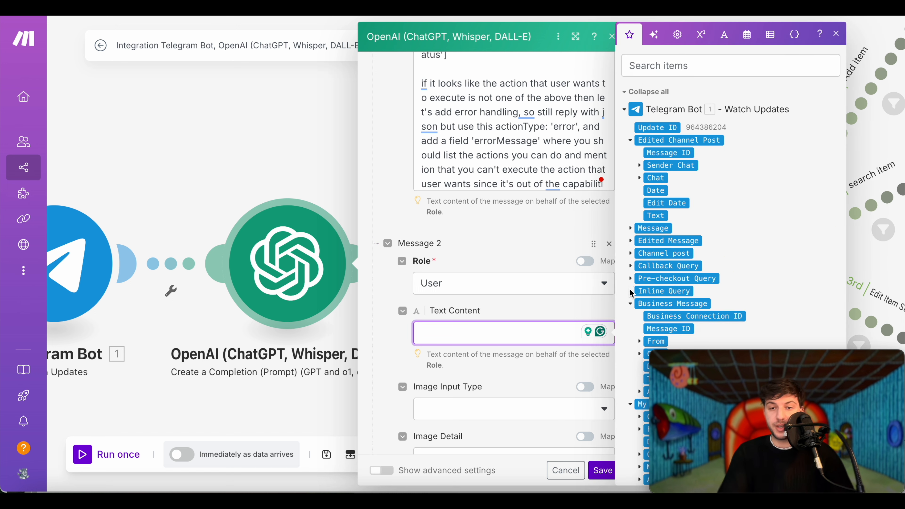
pyautogui.click(630, 140)
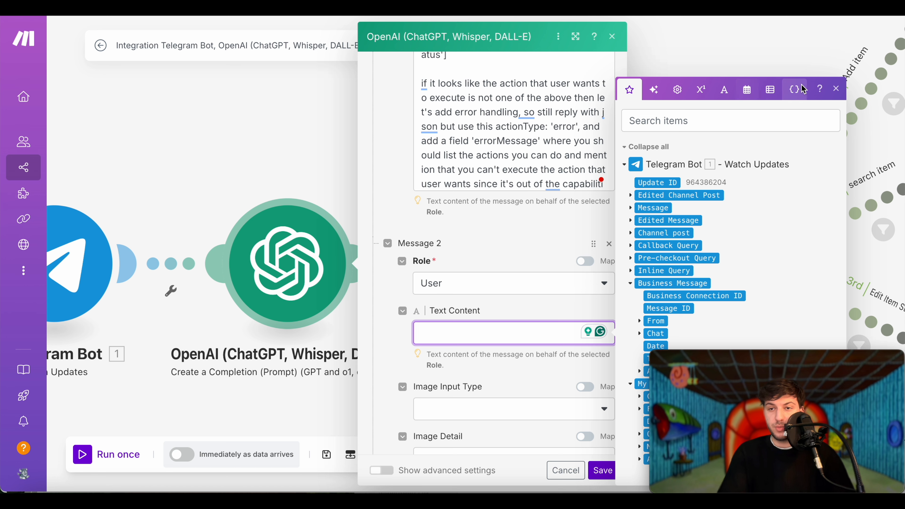
pyautogui.click(630, 208)
pyautogui.scroll(-5, 653, 267)
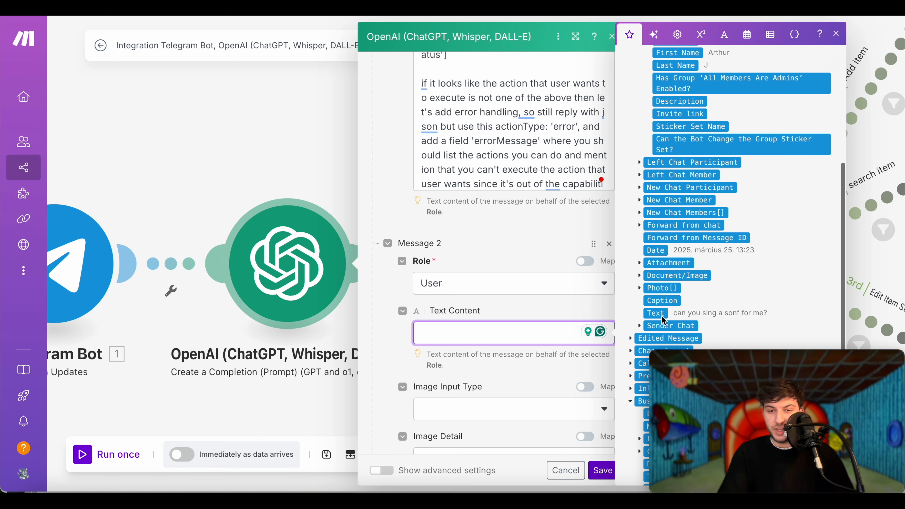
pyautogui.click(656, 314)
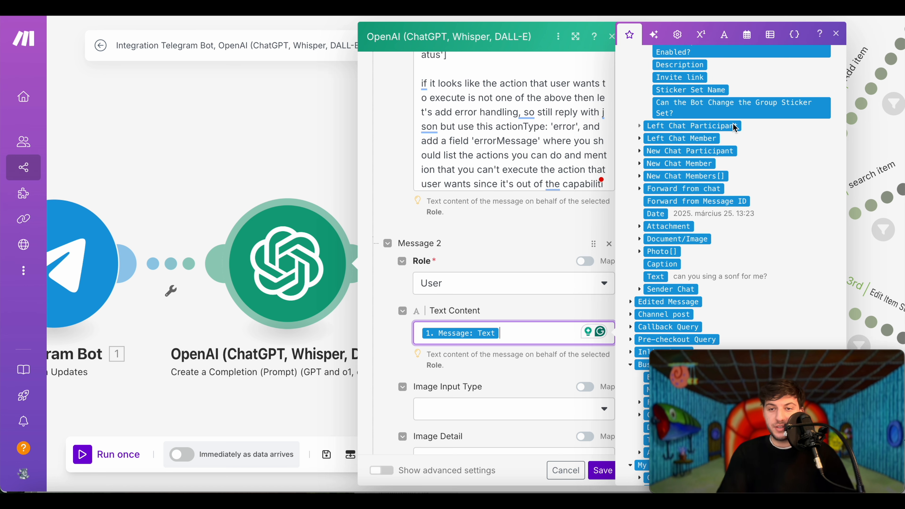
pyautogui.scroll(1, 734, 124)
pyautogui.scroll(1, 709, 82)
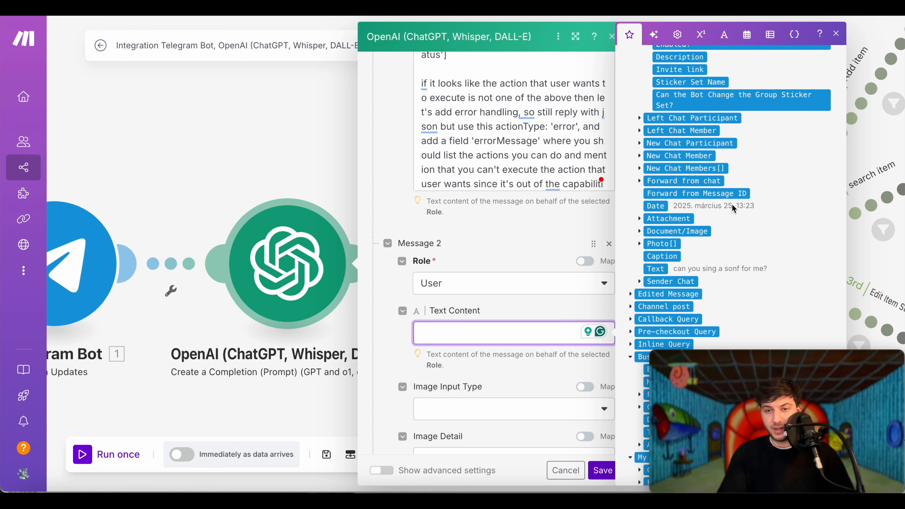
pyautogui.click(655, 268)
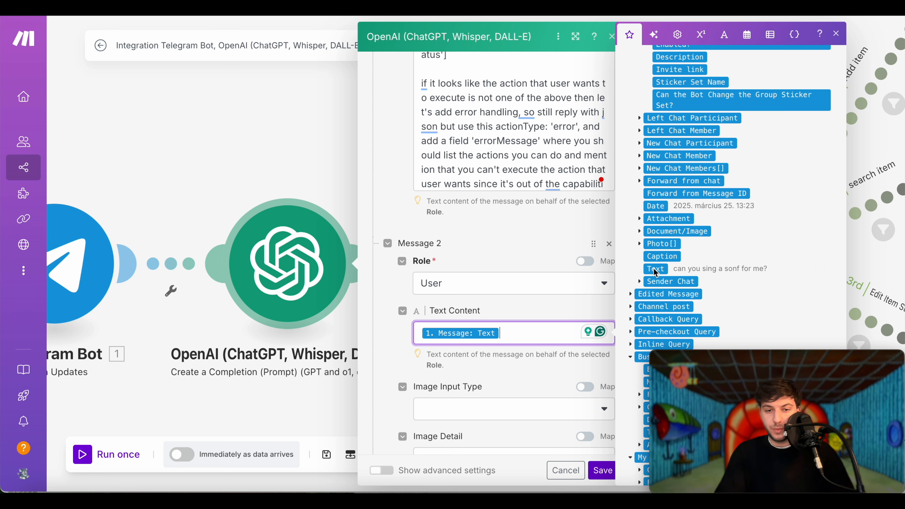
pyautogui.click(603, 470)
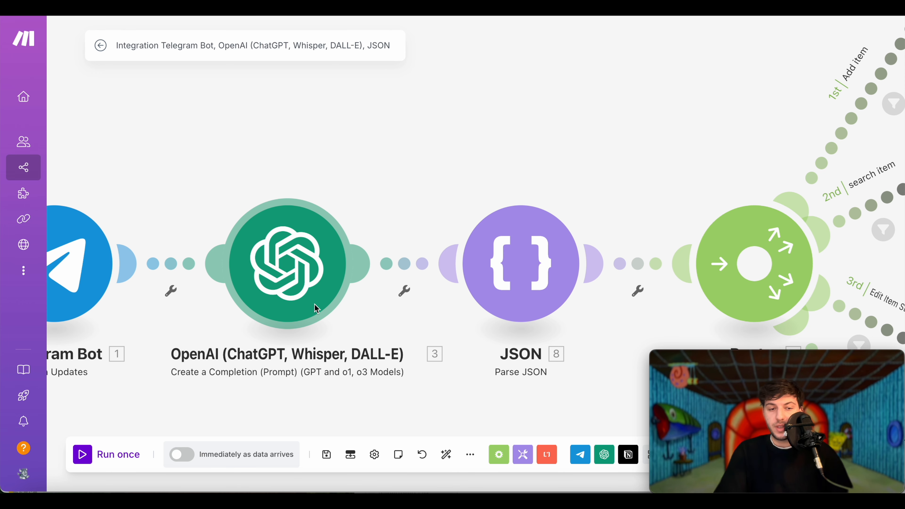
# - Send 'Hello, sing me a song' to the bot in Telegram
pyautogui.press('super+Tab')
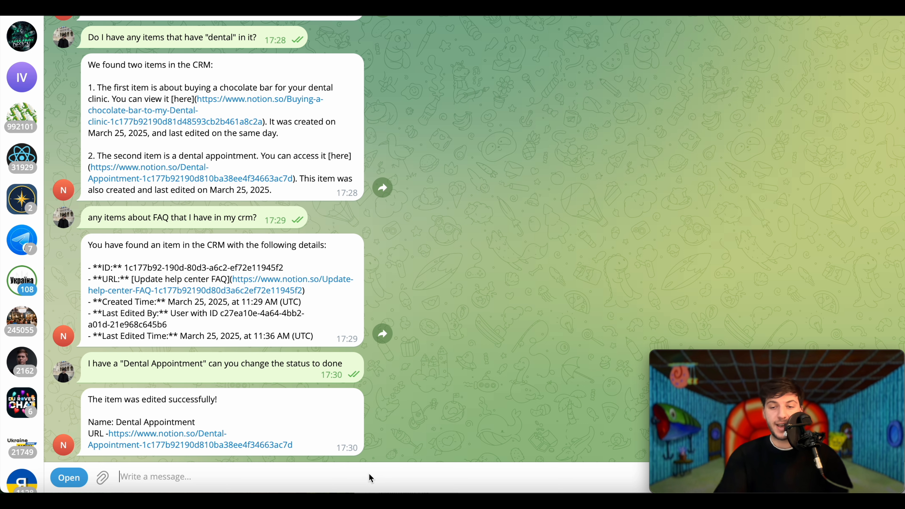
pyautogui.write('H')
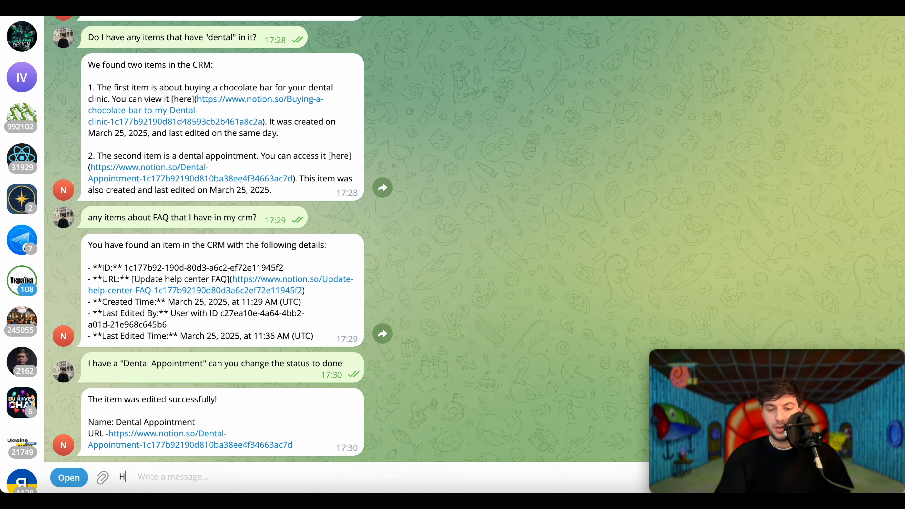
pyautogui.write('ello, sing me a song')
pyautogui.press('Return')
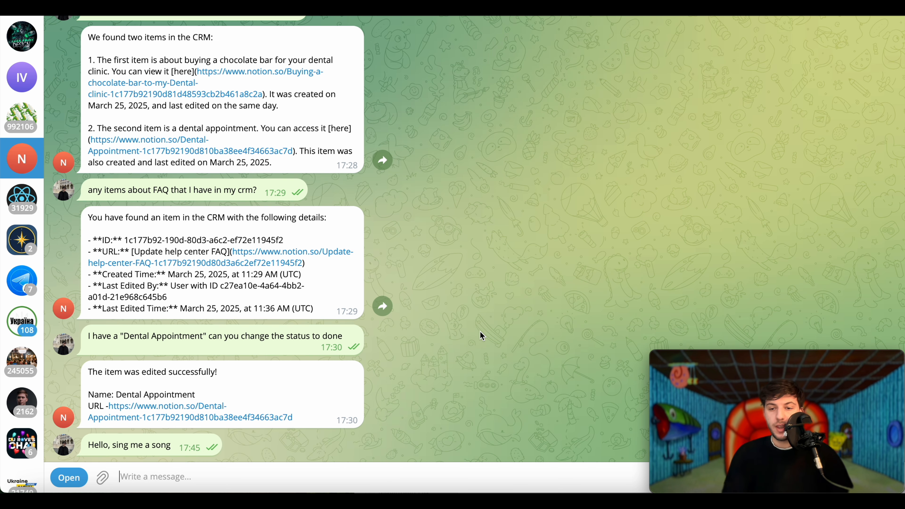
# - Run the scenario once waiting for new data, then resend 'Hello, sing me a song' to the bot
pyautogui.press('super+Tab')
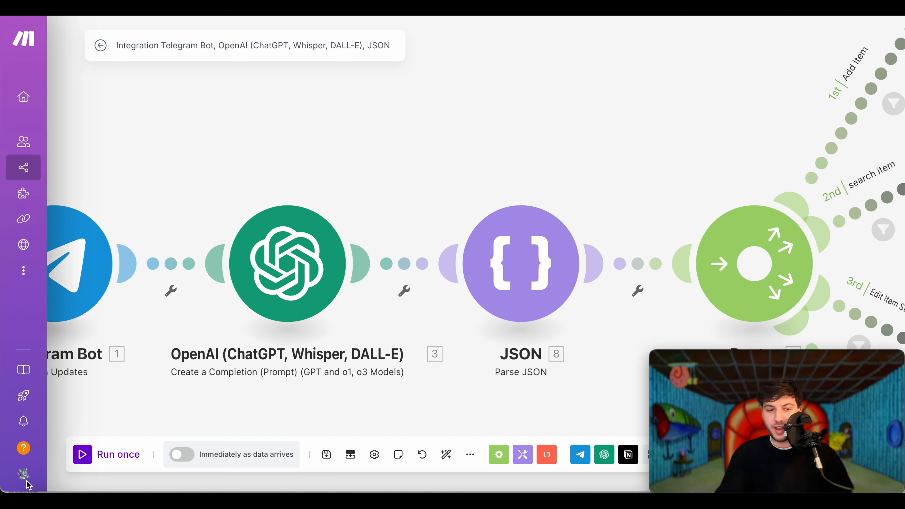
pyautogui.click(89, 458)
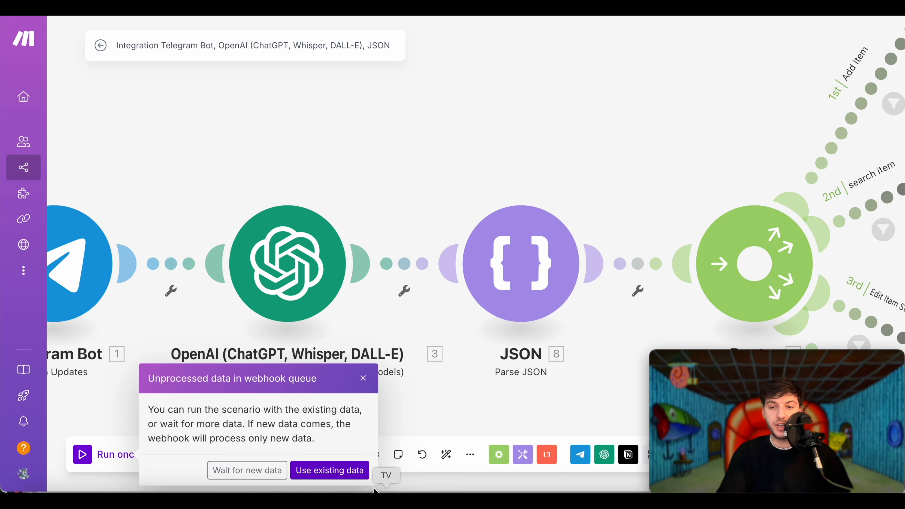
pyautogui.click(269, 471)
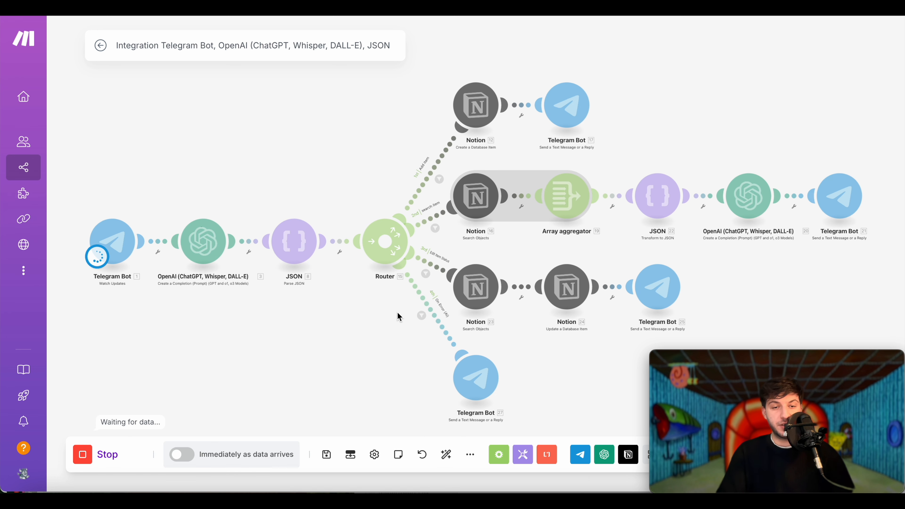
pyautogui.moveTo(143, 251)
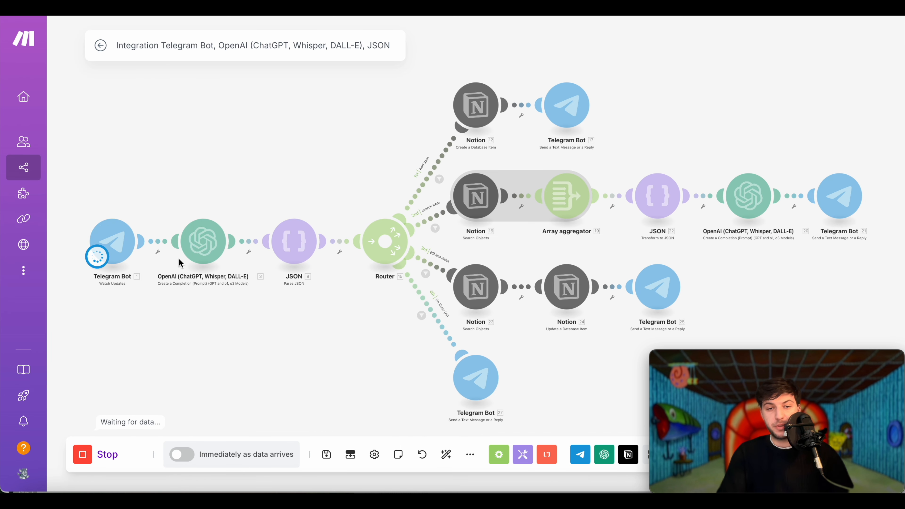
pyautogui.press('super+Tab')
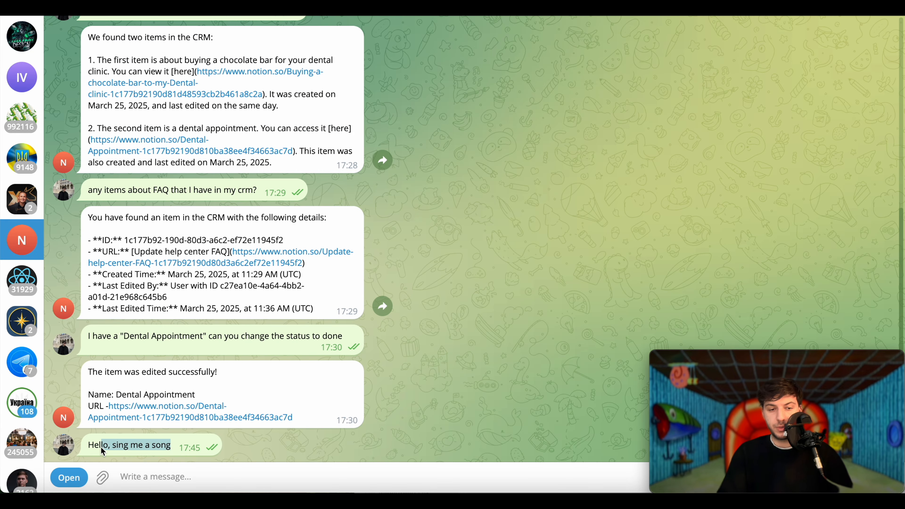
pyautogui.click(172, 476)
pyautogui.write('Hello, sing me a song')
pyautogui.press('Return')
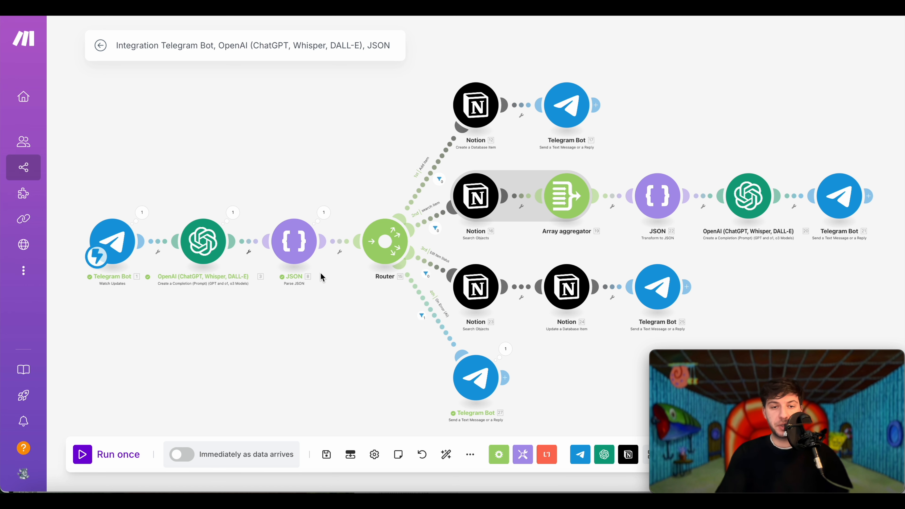
pyautogui.scroll(5, 271, 214)
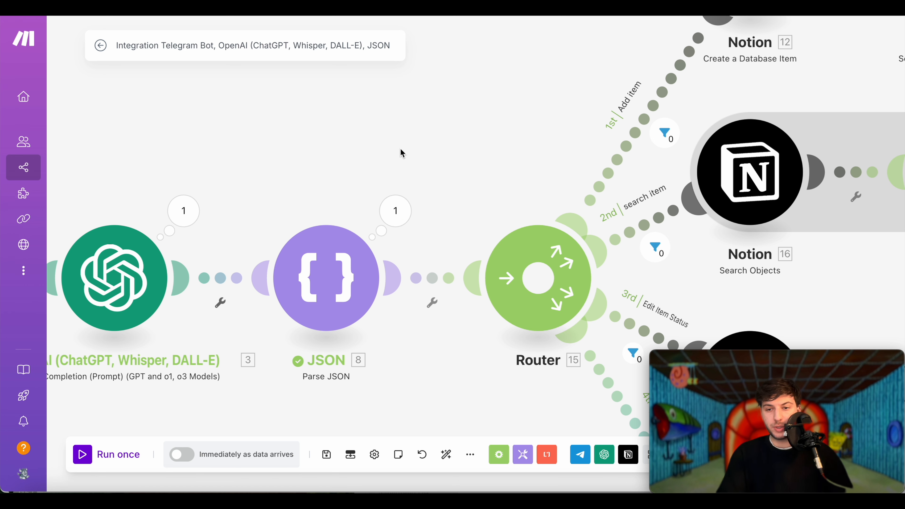
pyautogui.moveTo(400, 151); pyautogui.dragTo(587, 145)
pyautogui.click(195, 207)
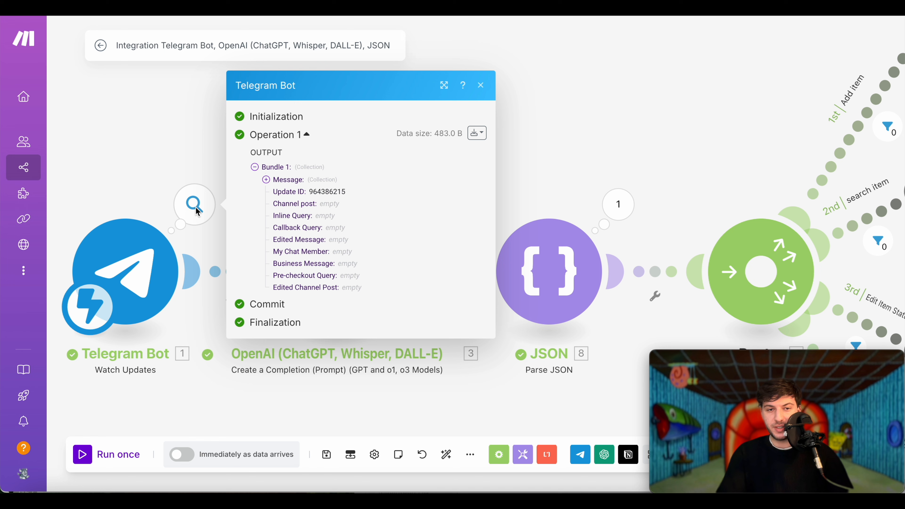
pyautogui.click(611, 59)
pyautogui.click(417, 209)
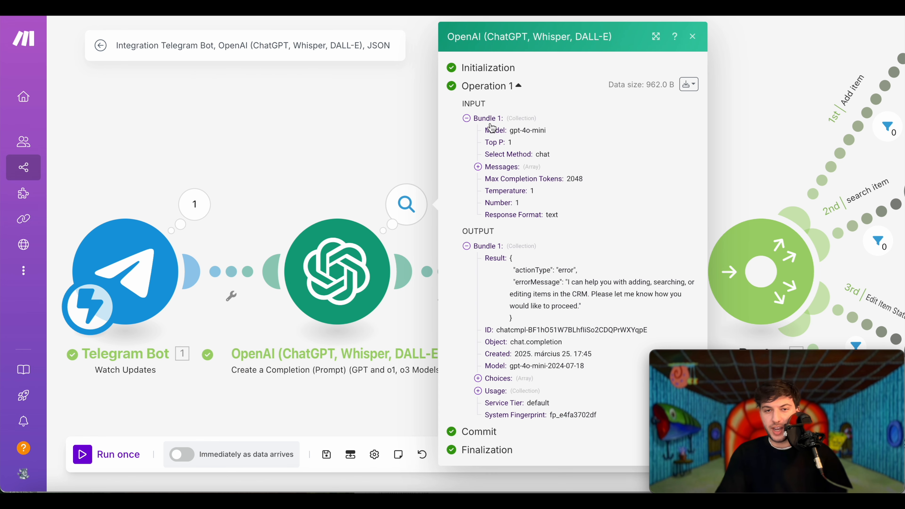
pyautogui.click(469, 119)
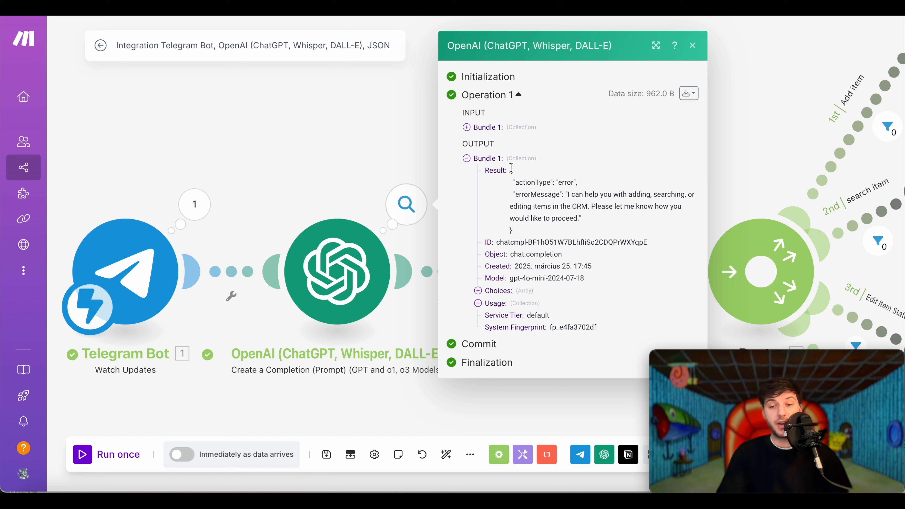
pyautogui.moveTo(508, 175); pyautogui.dragTo(526, 232)
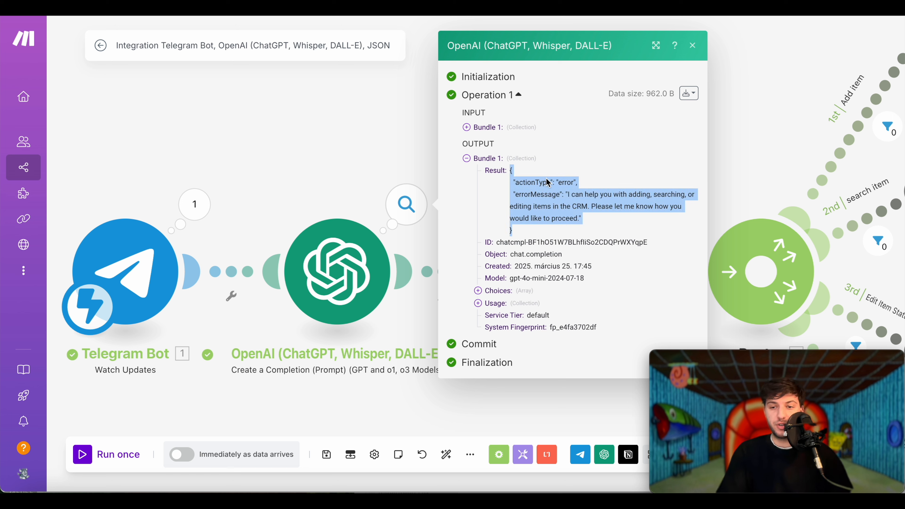
pyautogui.click(624, 192)
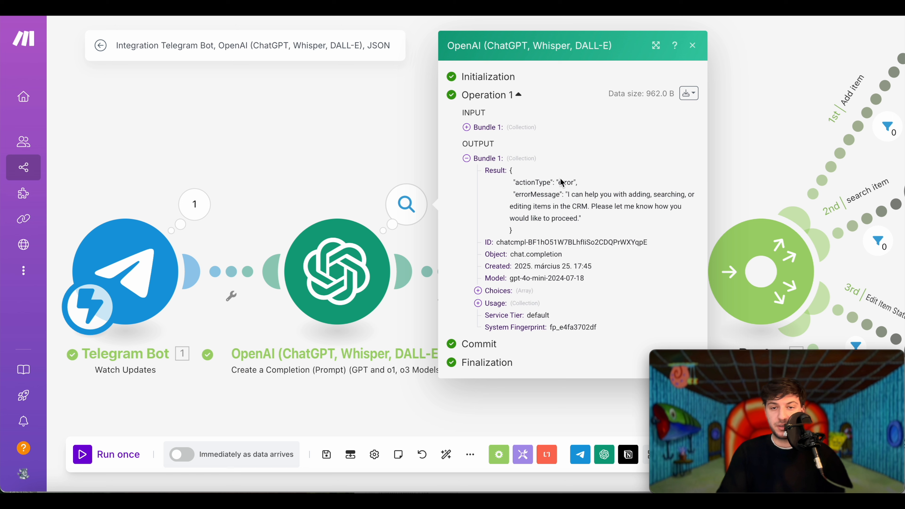
pyautogui.moveTo(551, 184); pyautogui.dragTo(518, 186)
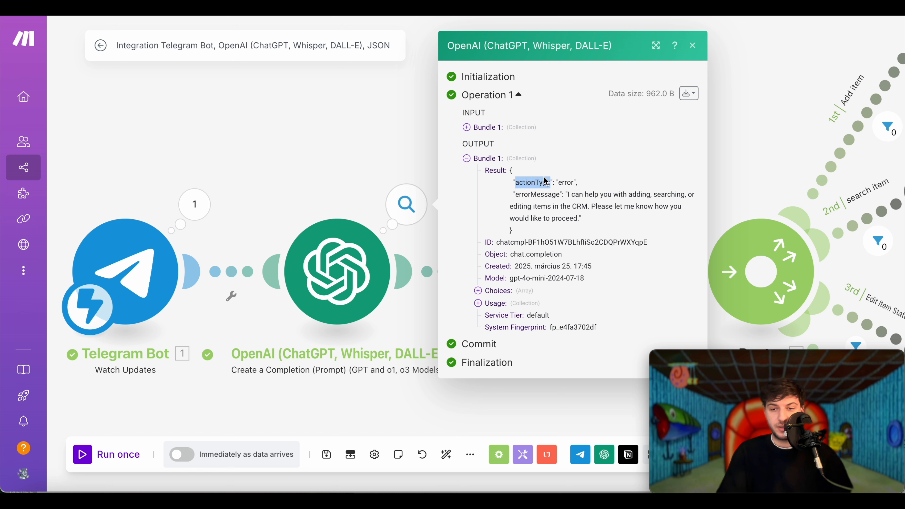
pyautogui.click(557, 186)
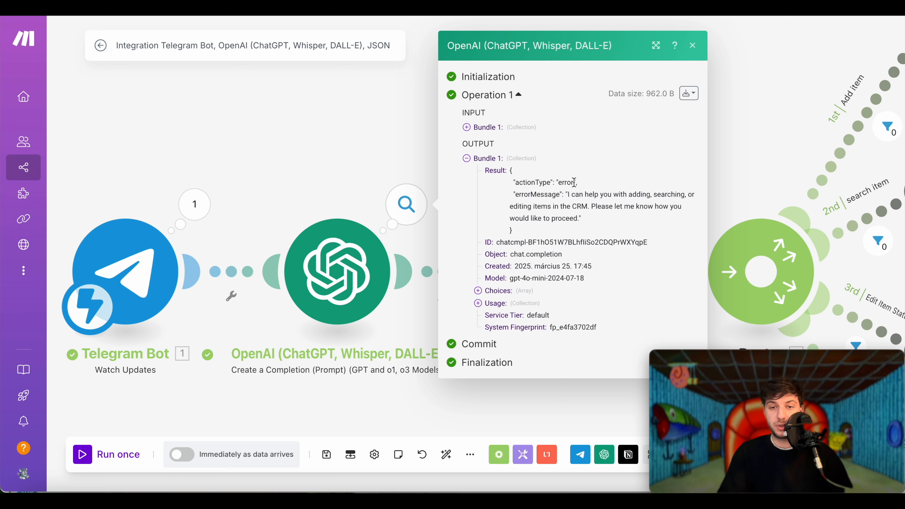
pyautogui.moveTo(578, 182); pyautogui.dragTo(512, 182)
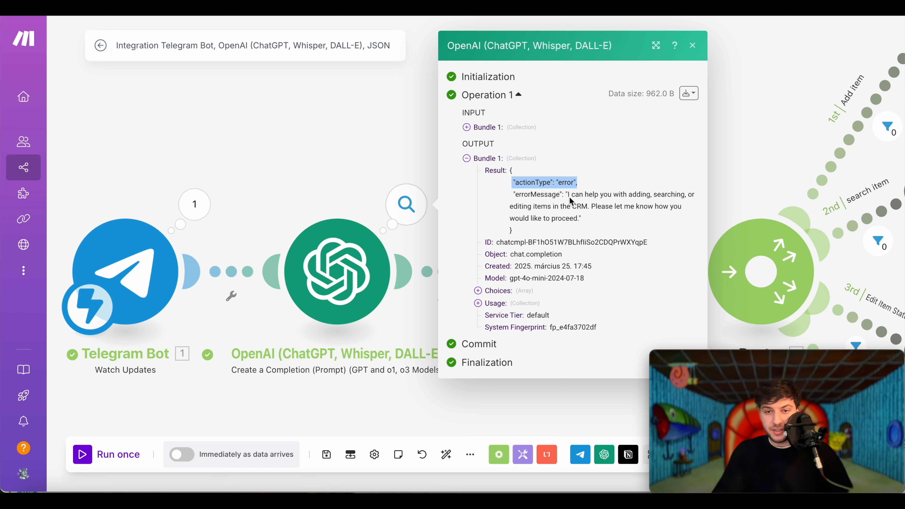
pyautogui.moveTo(569, 195); pyautogui.dragTo(610, 219)
pyautogui.click(565, 392)
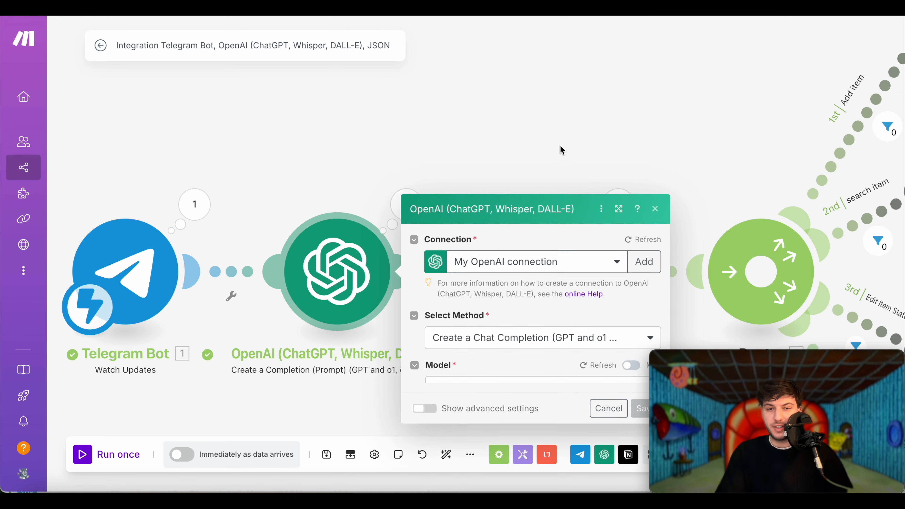
pyautogui.click(560, 148)
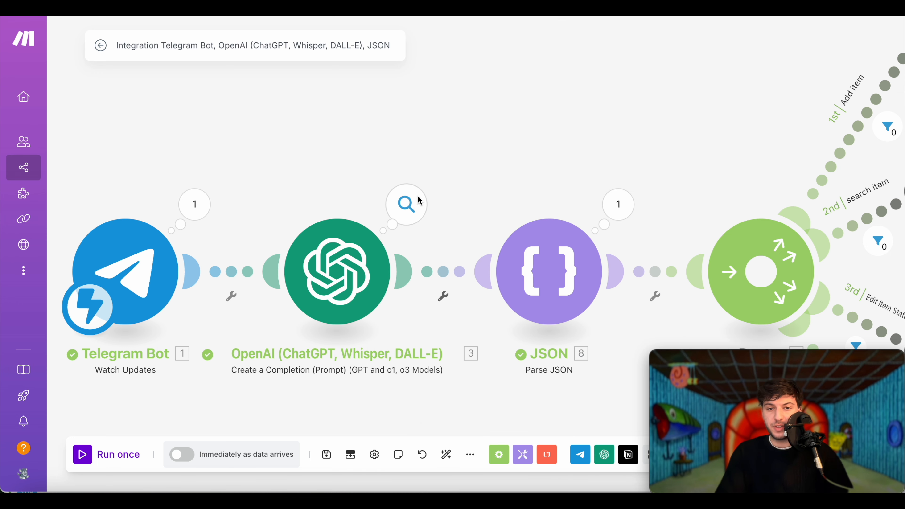
pyautogui.click(415, 202)
pyautogui.moveTo(528, 317); pyautogui.dragTo(512, 271)
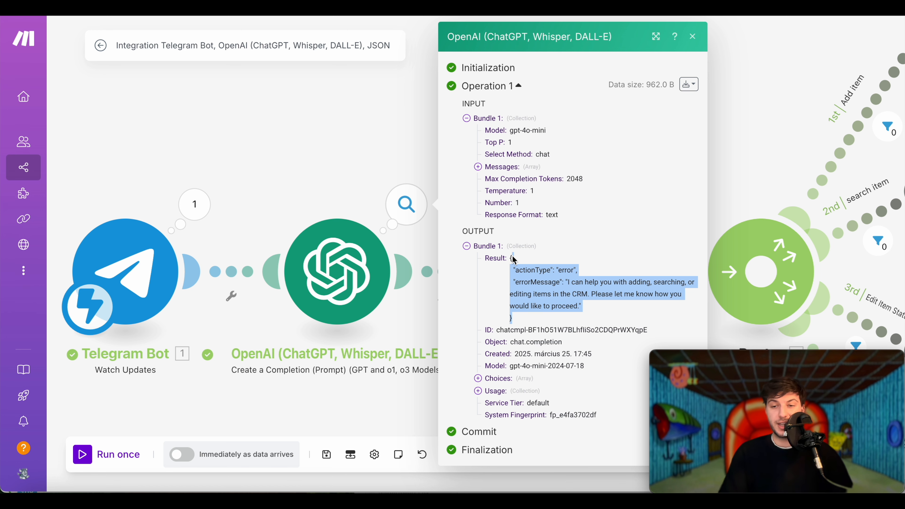
pyautogui.click(782, 128)
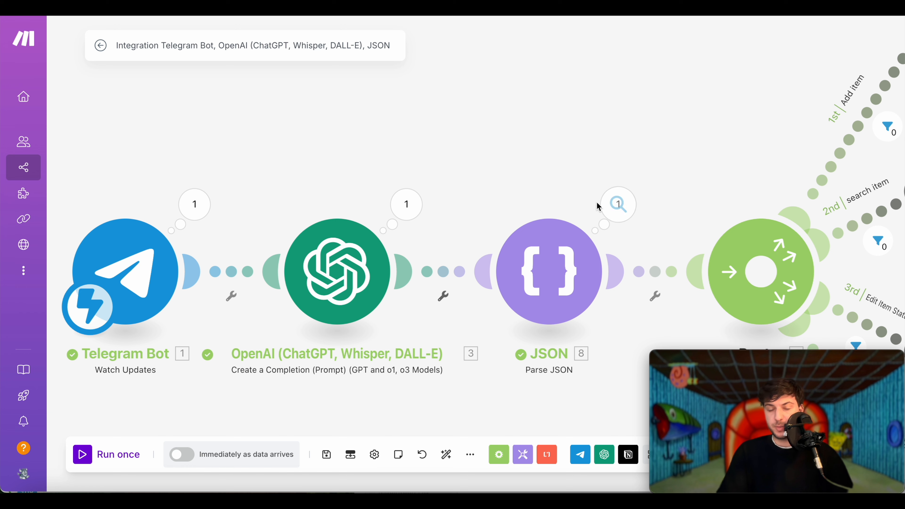
pyautogui.click(549, 271)
pyautogui.click(724, 321)
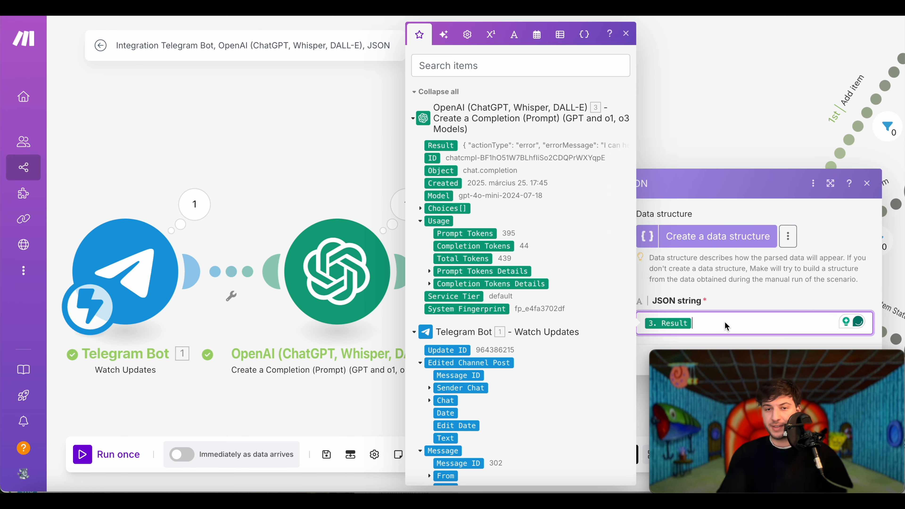
pyautogui.moveTo(639, 114); pyautogui.dragTo(550, 110)
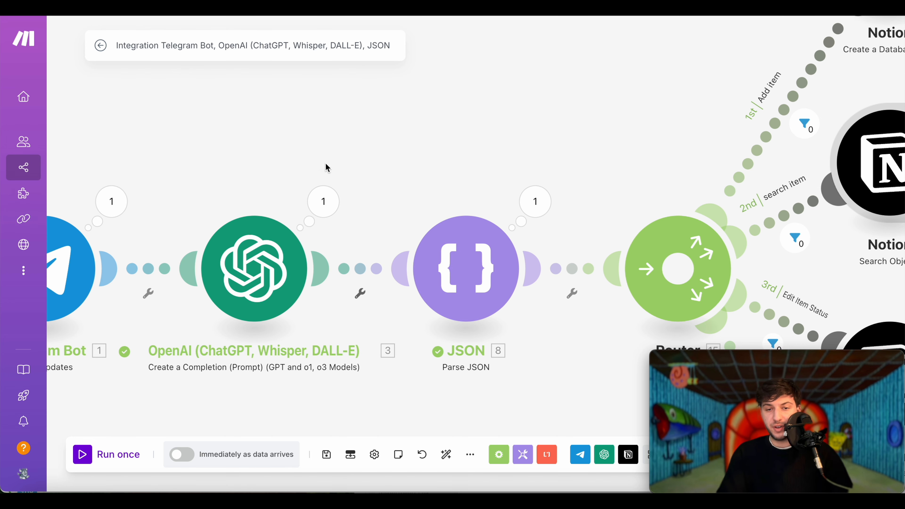
pyautogui.moveTo(620, 127); pyautogui.dragTo(541, 127)
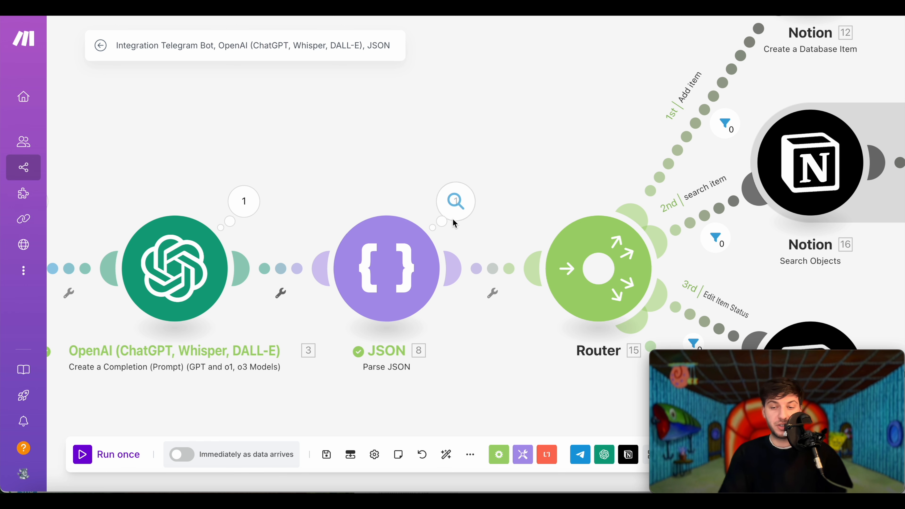
pyautogui.moveTo(523, 112); pyautogui.dragTo(379, 116)
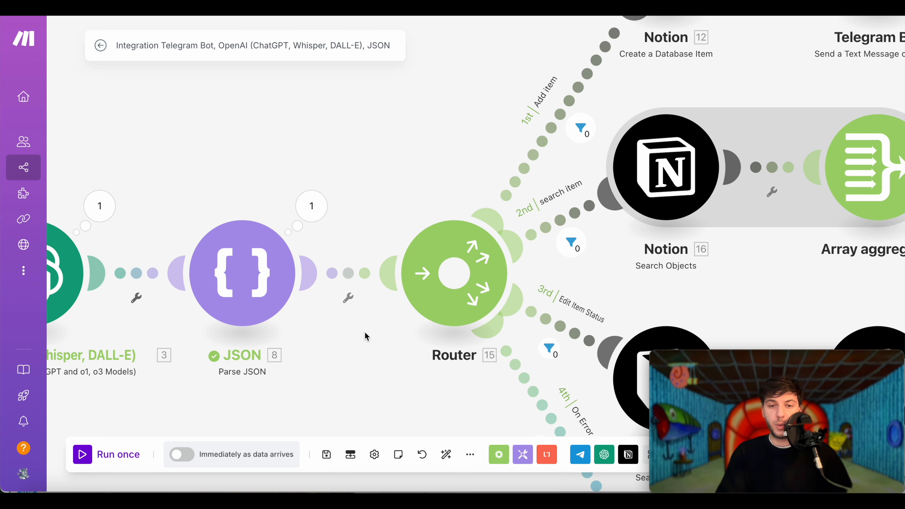
pyautogui.moveTo(456, 152); pyautogui.dragTo(345, 202)
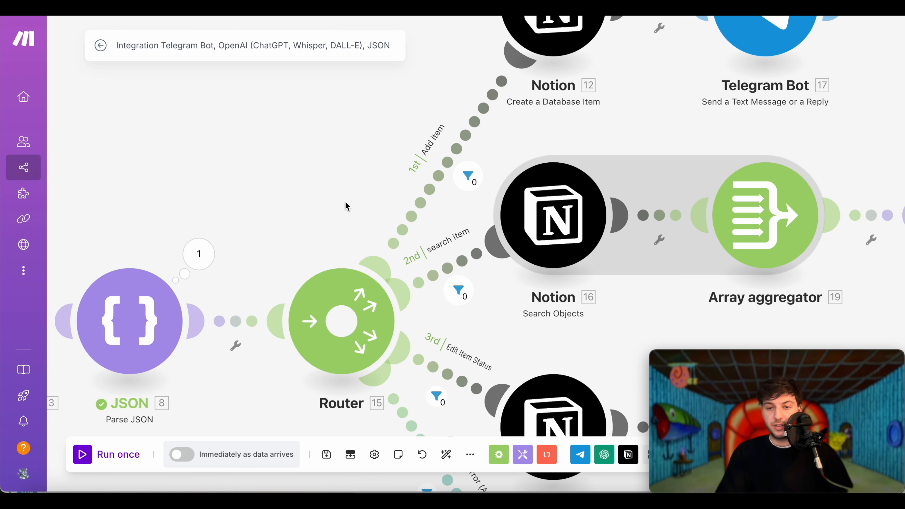
pyautogui.scroll(-10, 345, 201)
pyautogui.scroll(9, 345, 202)
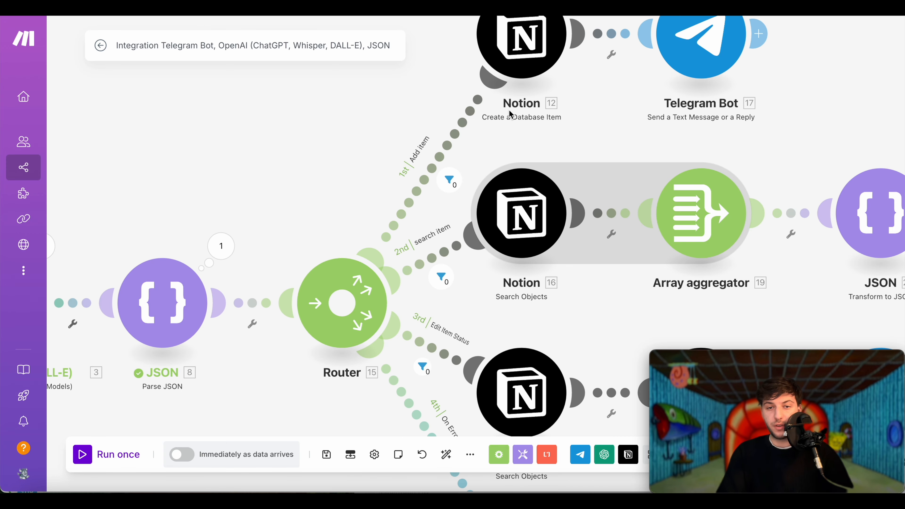
pyautogui.scroll(1, 509, 110)
pyautogui.scroll(-4, 509, 110)
pyautogui.hscroll(4, 509, 110)
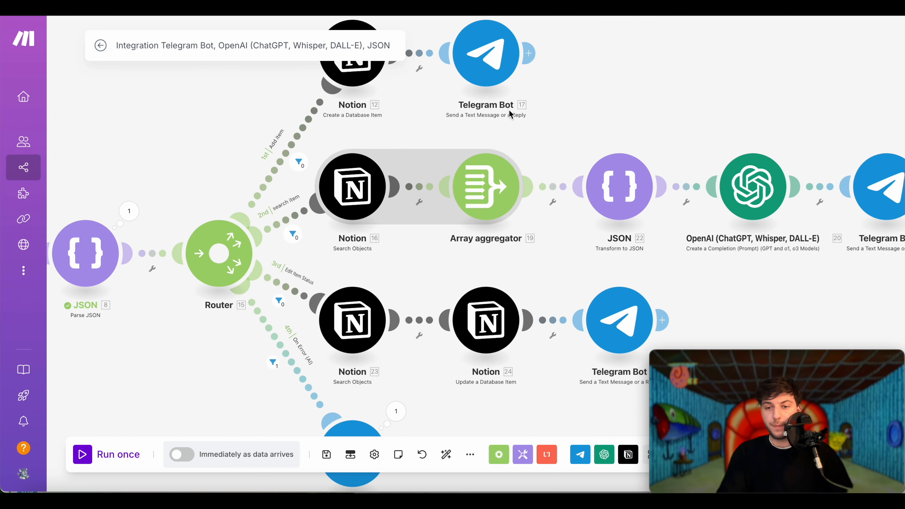
pyautogui.hscroll(1, 509, 110)
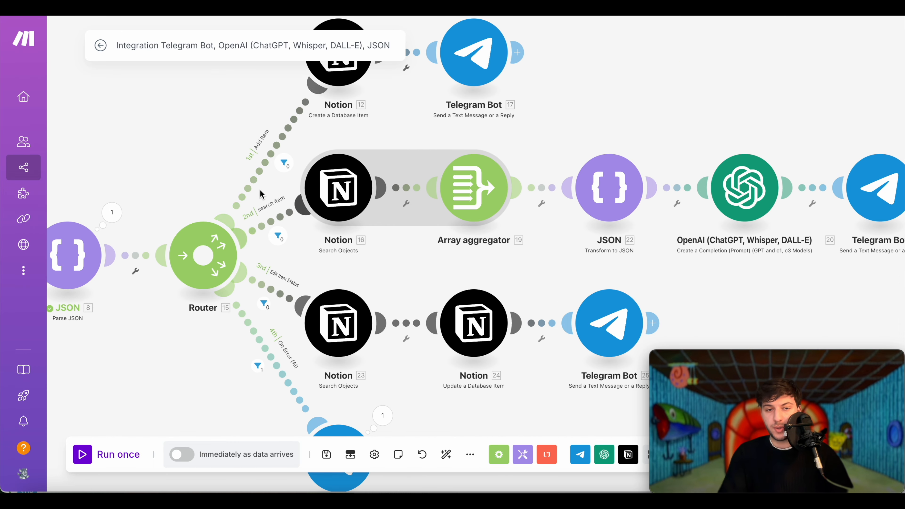
pyautogui.click(200, 276)
pyautogui.scroll(-5, 202, 255)
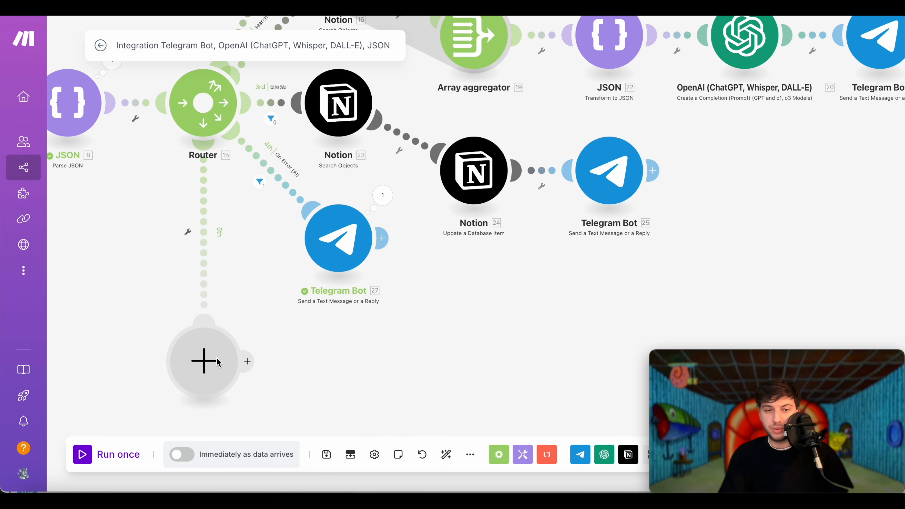
pyautogui.rightClick(218, 362)
pyautogui.click(275, 384)
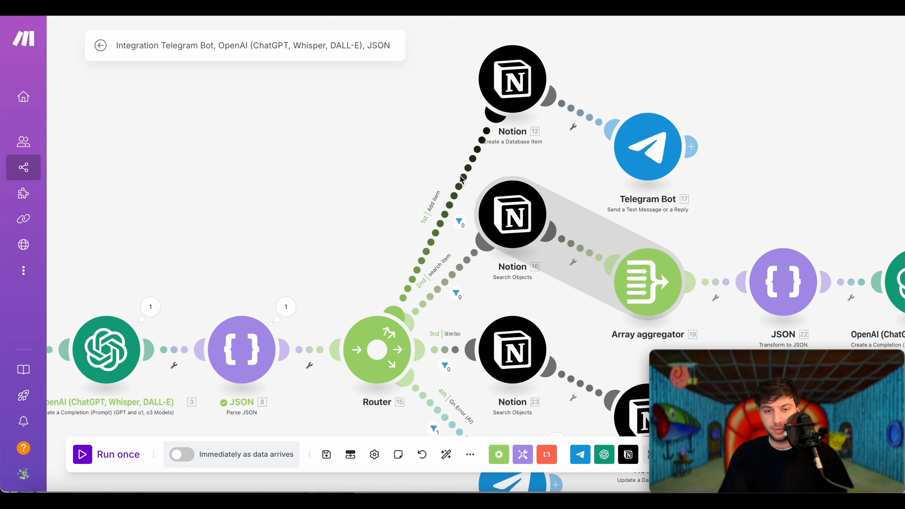
# - Set the Add item route filter to actionType Equal to addItem
pyautogui.click(458, 184)
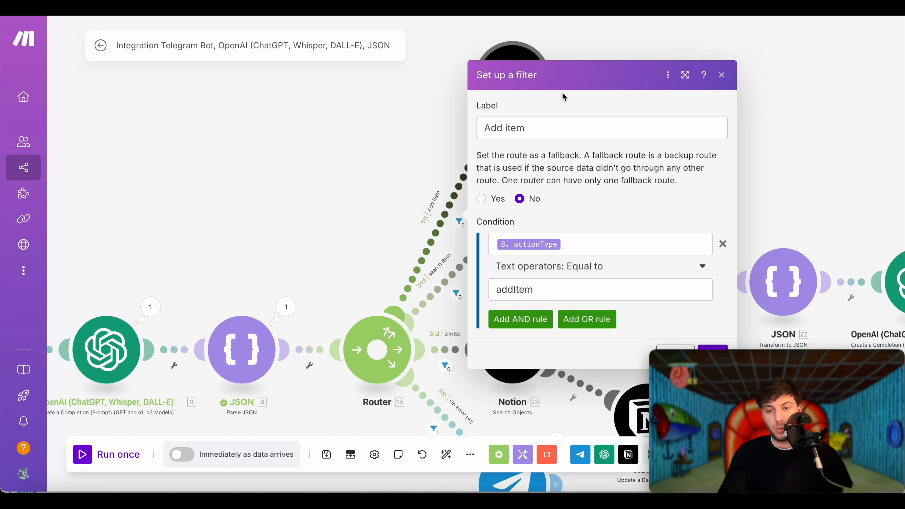
pyautogui.moveTo(530, 129); pyautogui.dragTo(477, 135)
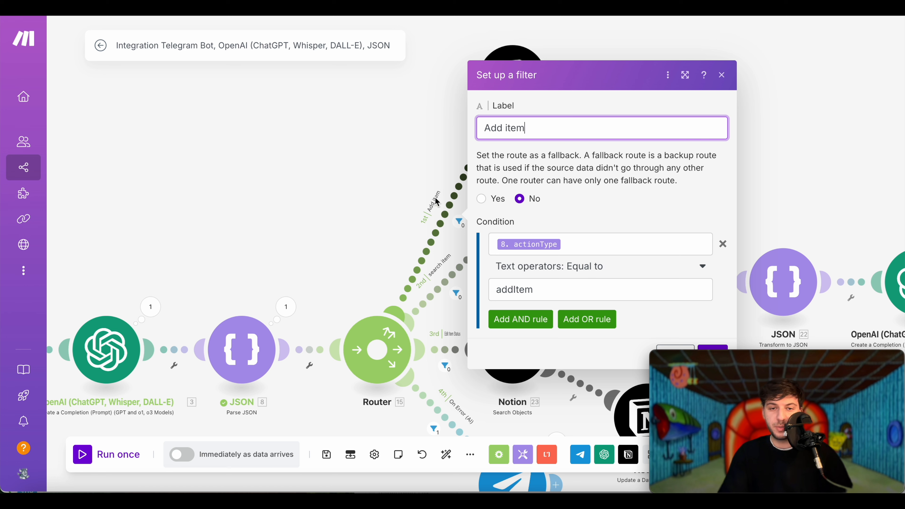
pyautogui.click(653, 252)
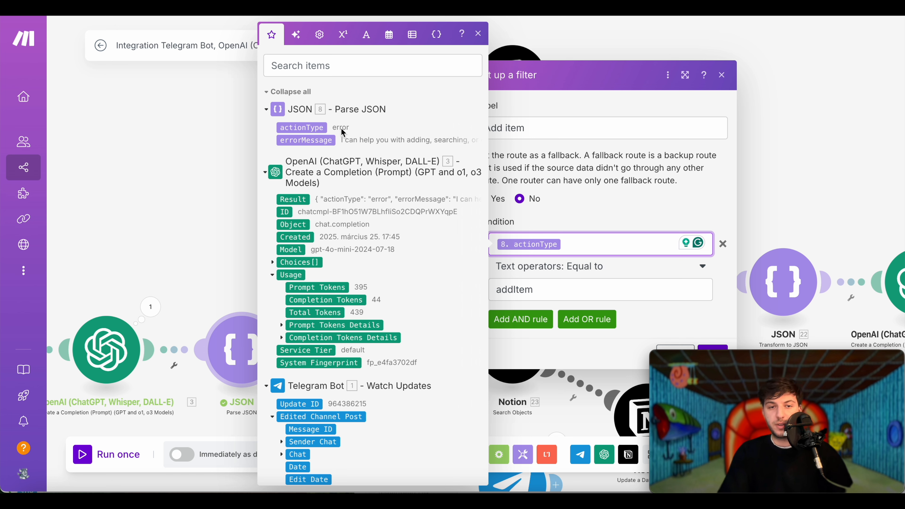
pyautogui.click(588, 298)
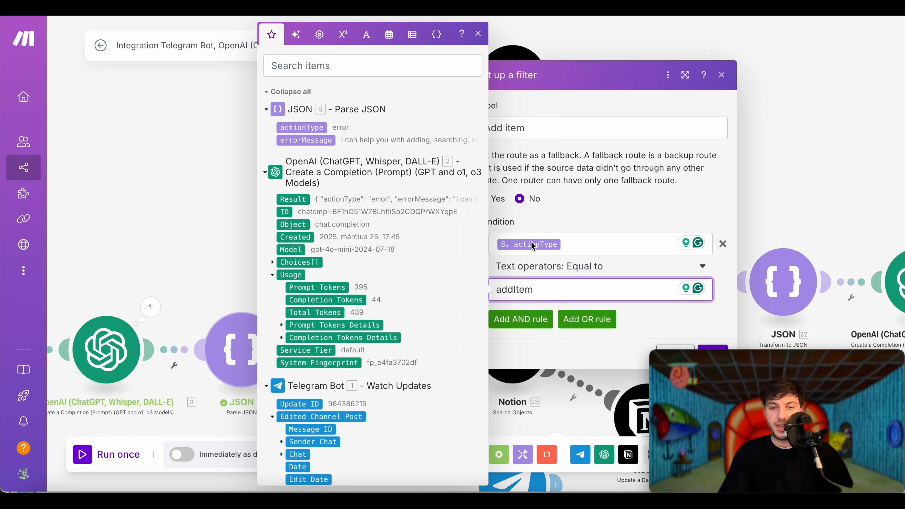
pyautogui.click(743, 54)
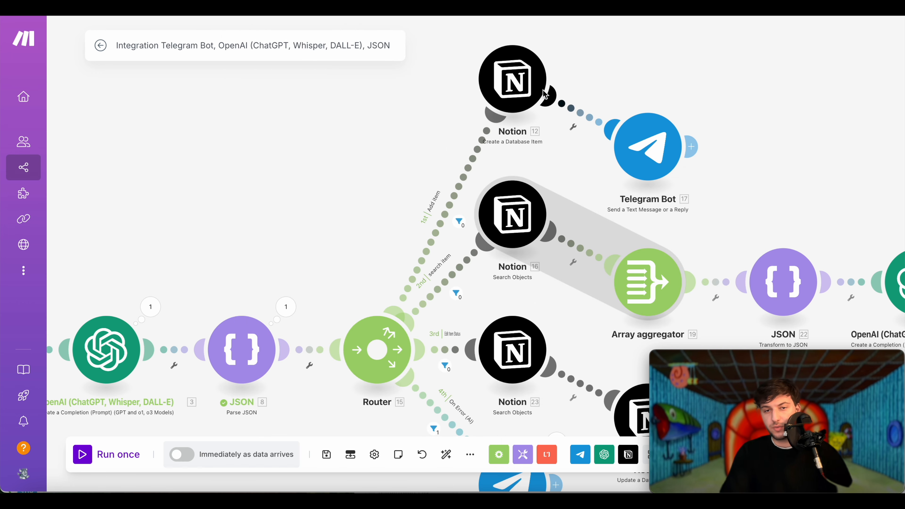
pyautogui.scroll(-5, 352, 182)
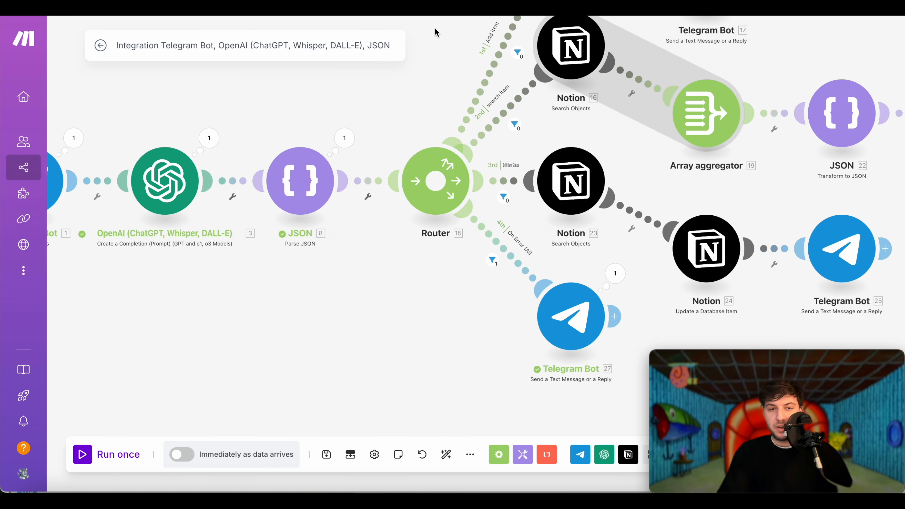
pyautogui.click(521, 271)
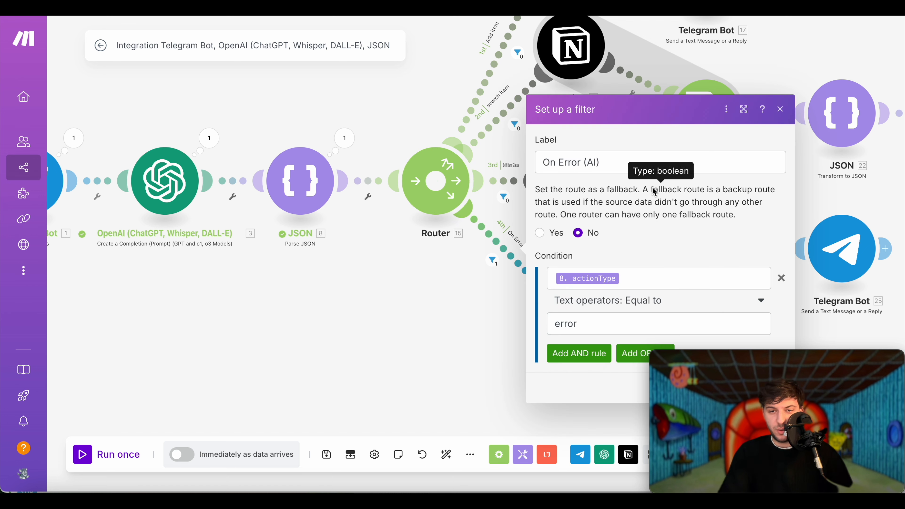
pyautogui.click(584, 325)
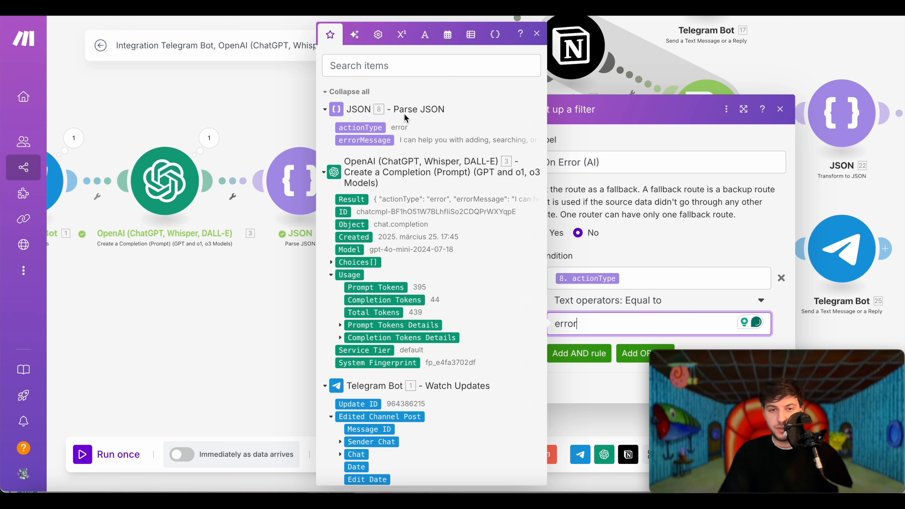
pyautogui.click(780, 108)
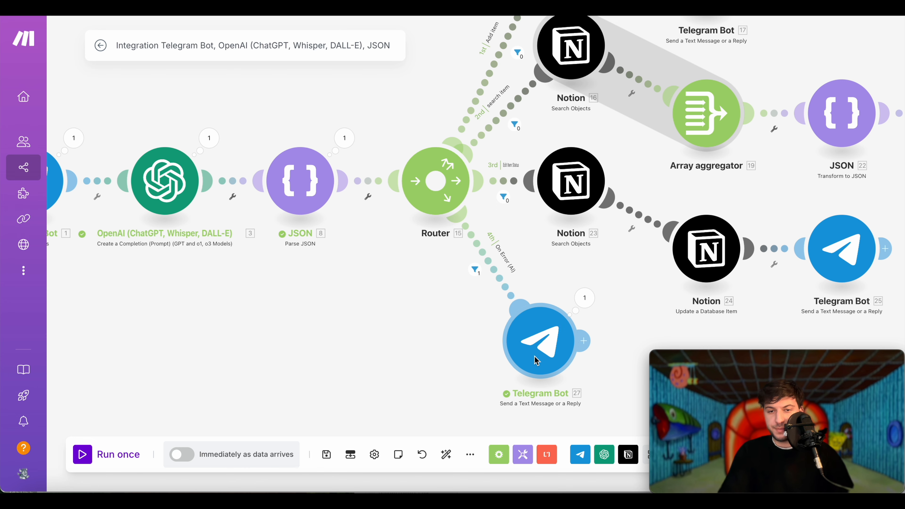
pyautogui.click(536, 360)
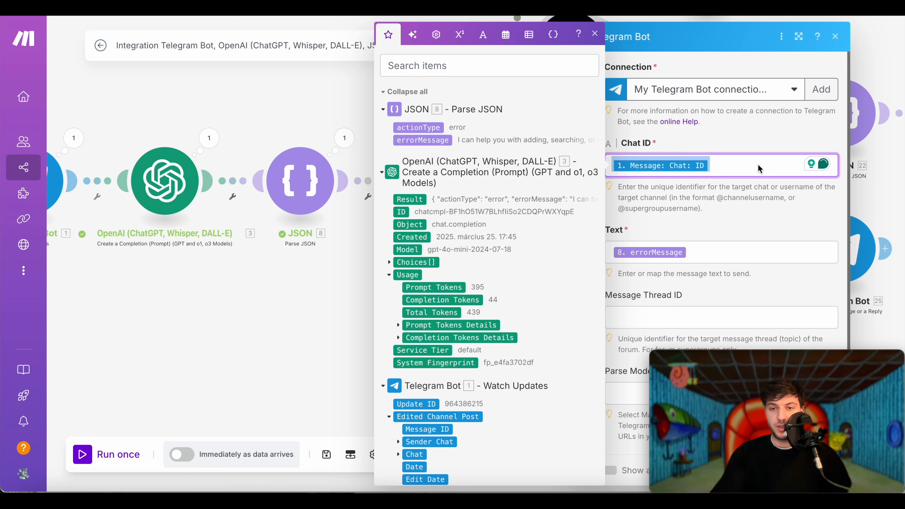
# - Map Telegram Bot 27's Chat ID to 1. Message > Chat > ID, keeping errorMessage as text
pyautogui.press('BackSpace')
pyautogui.scroll(-5, 391, 229)
pyautogui.click(390, 229)
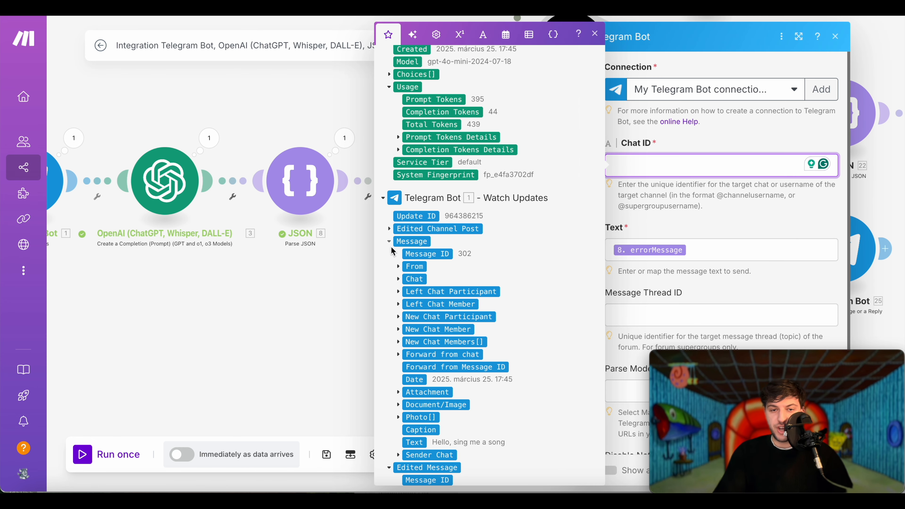
pyautogui.click(399, 279)
pyautogui.click(420, 292)
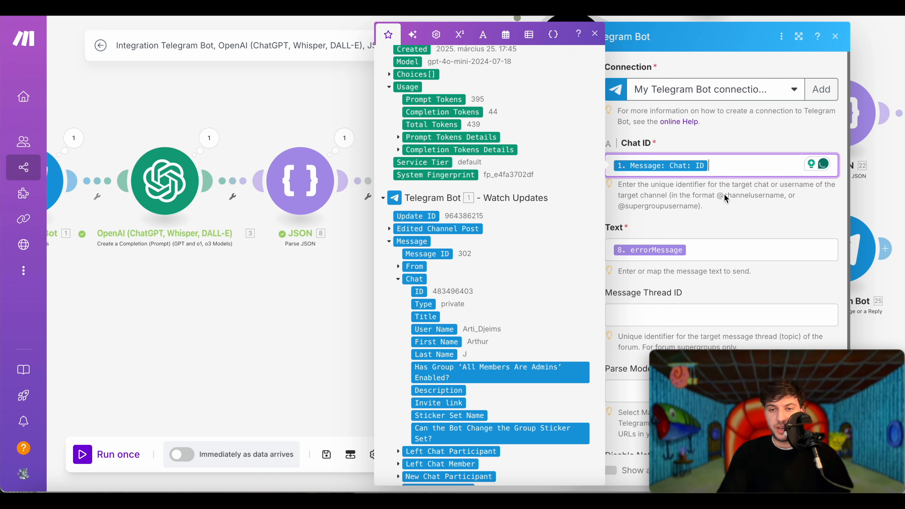
pyautogui.click(725, 211)
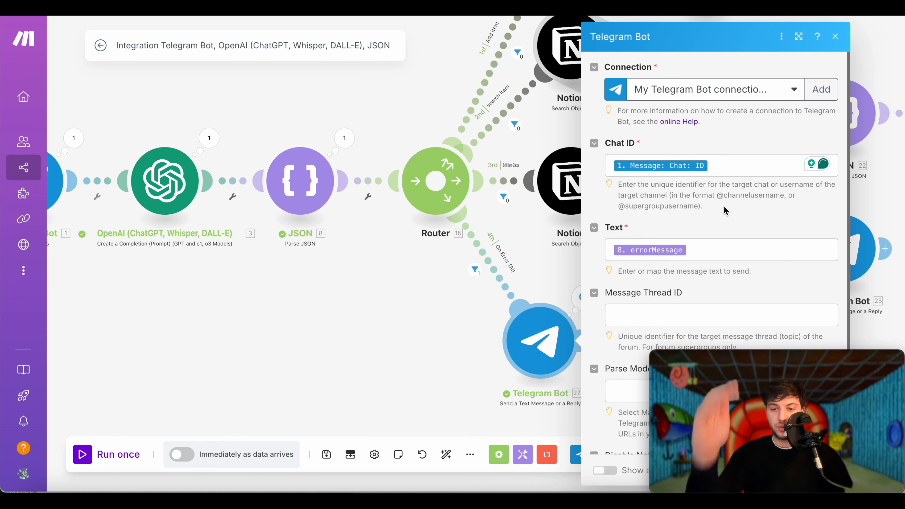
pyautogui.click(727, 250)
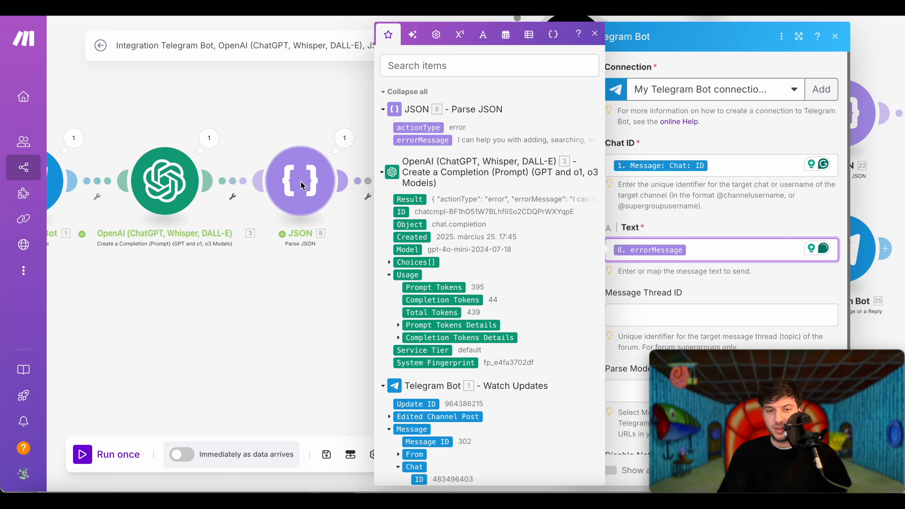
pyautogui.click(438, 142)
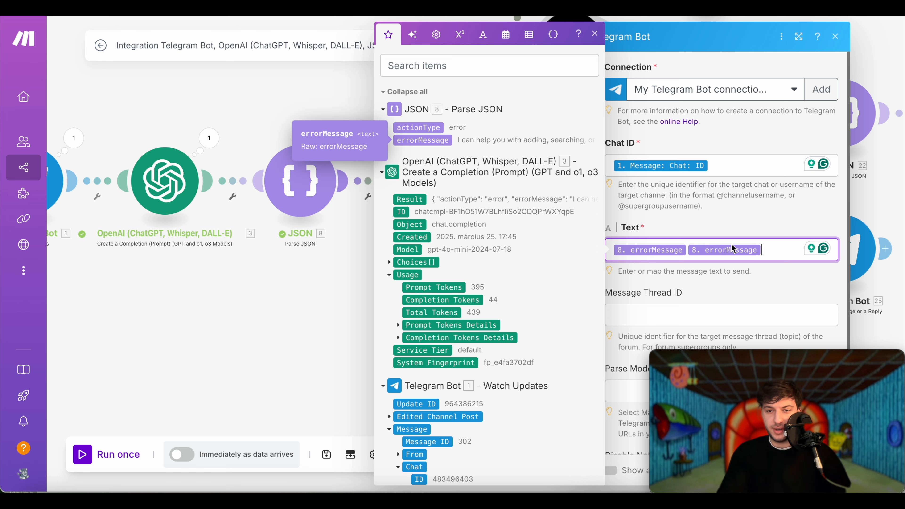
pyautogui.press('BackSpace')
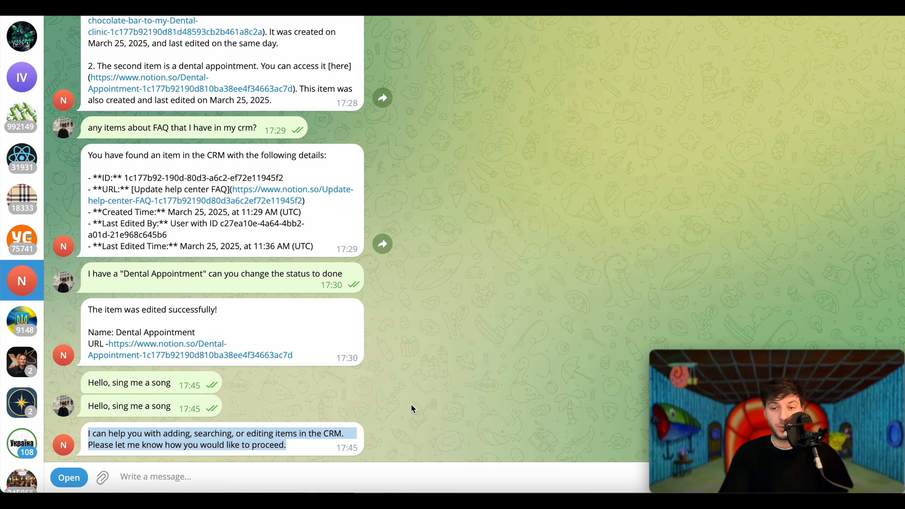
# - Back in Make, add a new Router route and place its empty module below the Router
pyautogui.press('super+Tab')
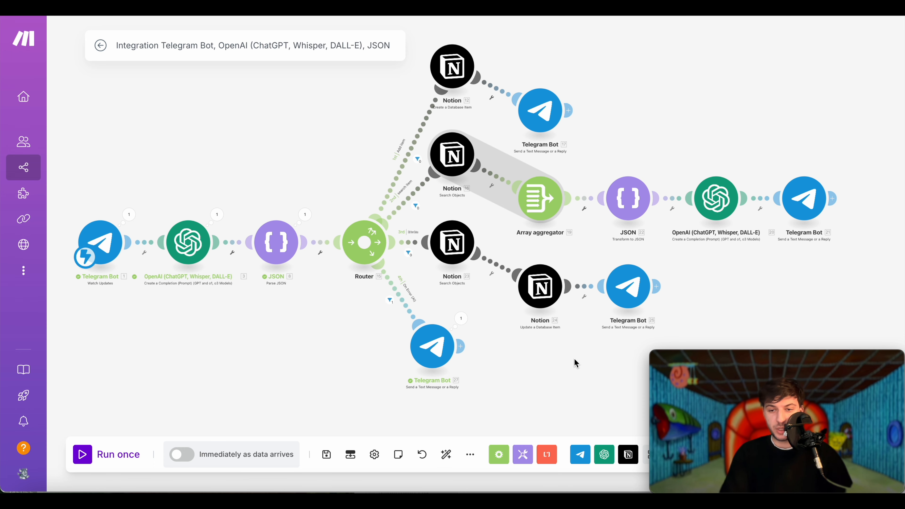
pyautogui.moveTo(575, 359); pyautogui.dragTo(538, 379)
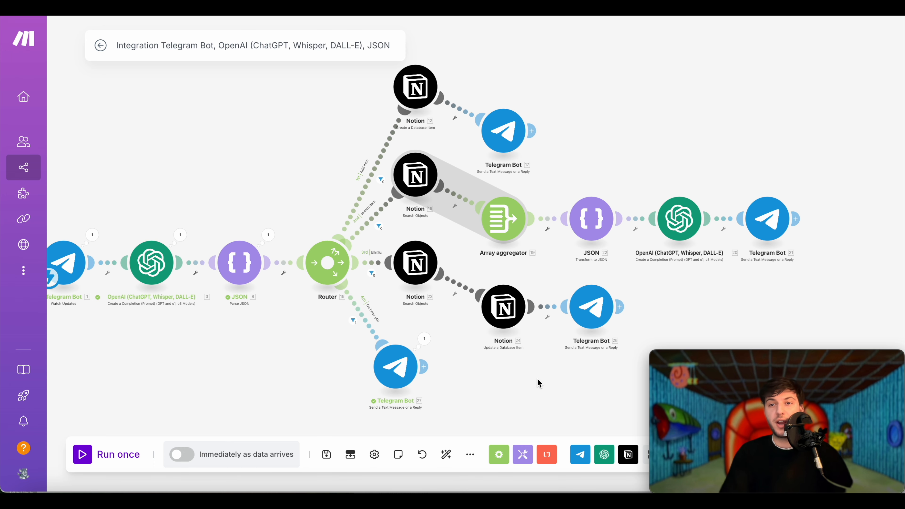
pyautogui.hscroll(5, 539, 383)
pyautogui.scroll(3, 538, 384)
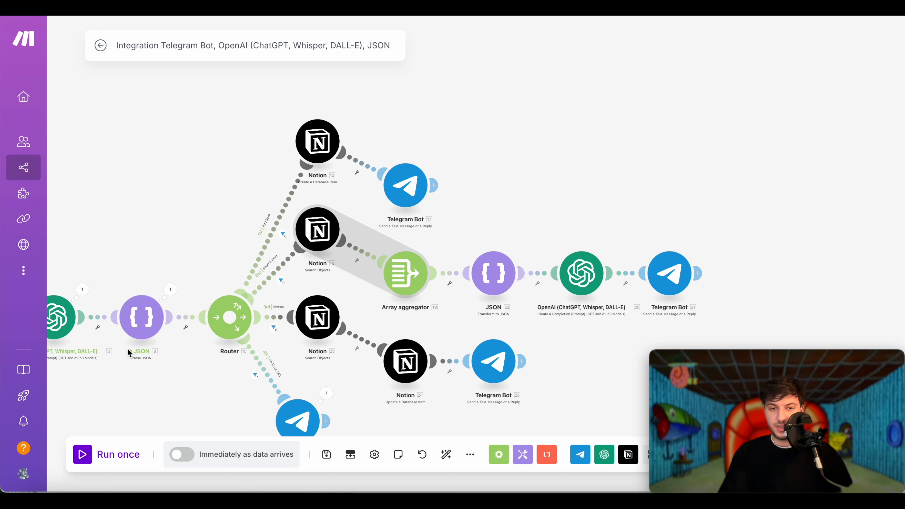
pyautogui.scroll(5, 281, 181)
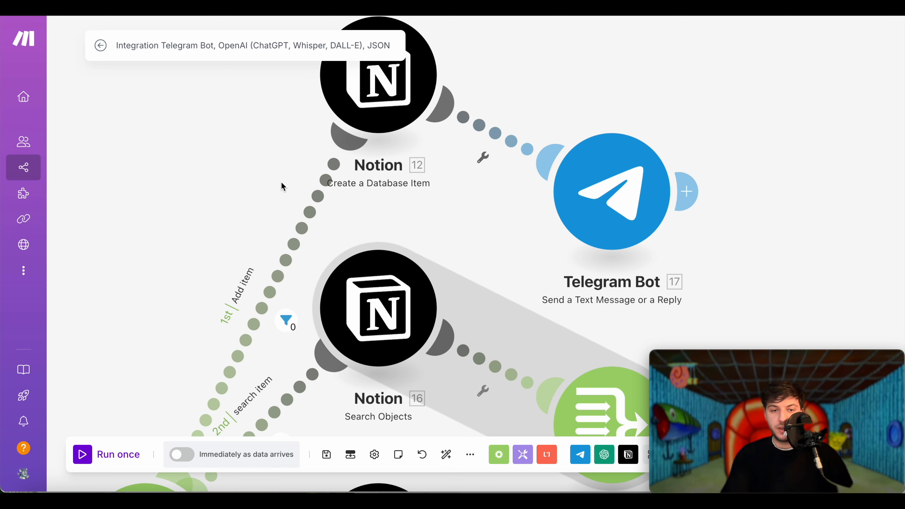
pyautogui.scroll(-4, 162, 249)
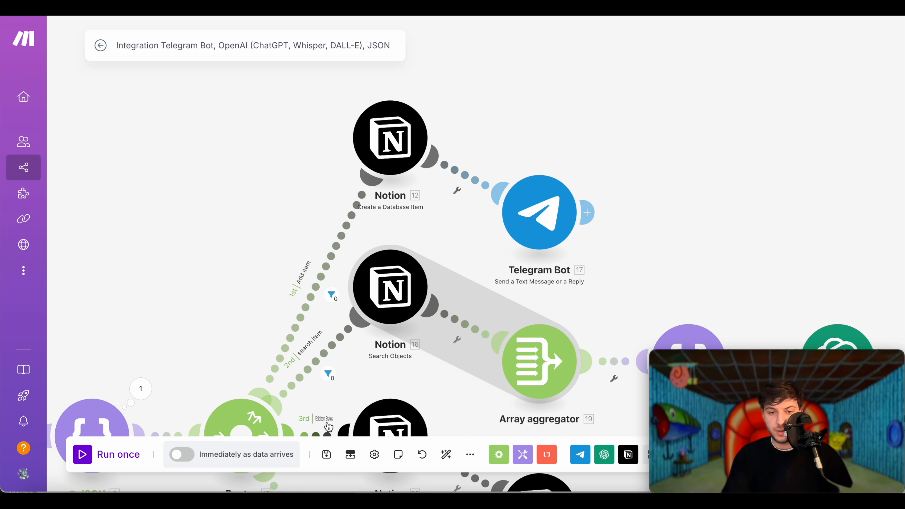
pyautogui.scroll(1, 347, 301)
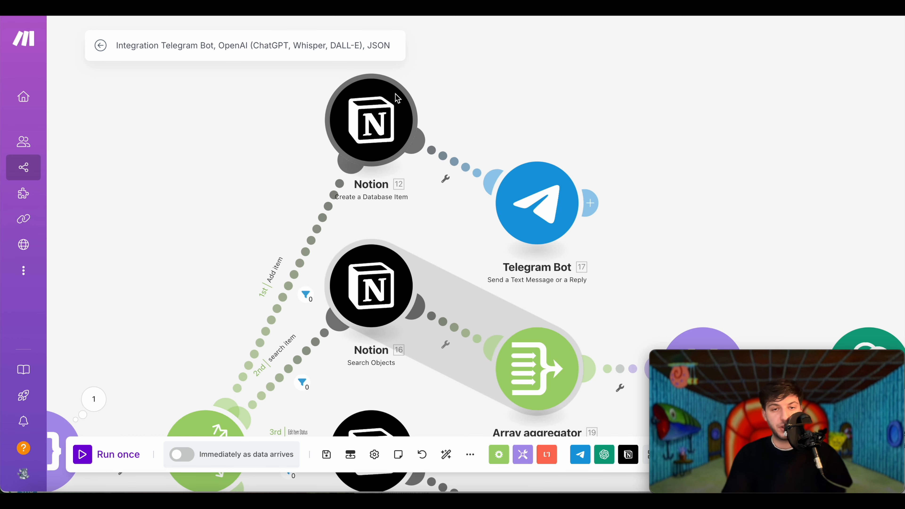
pyautogui.click(375, 137)
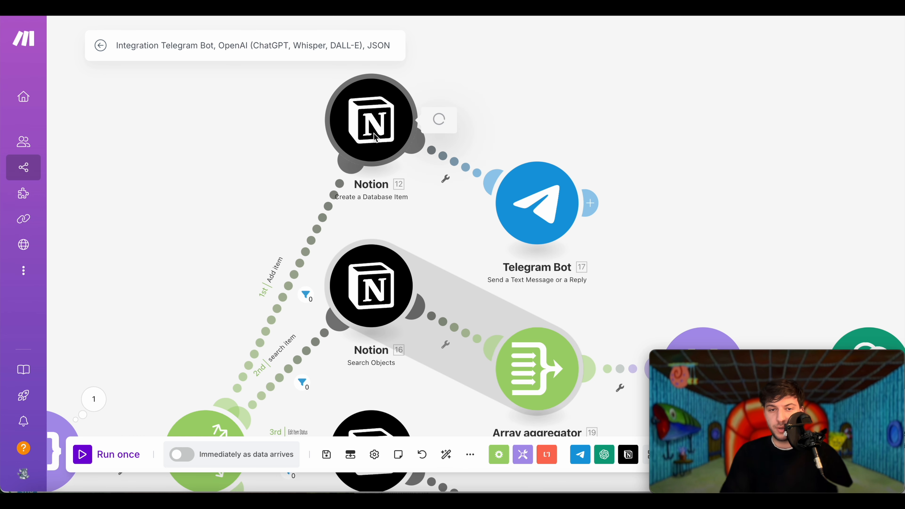
pyautogui.click(726, 100)
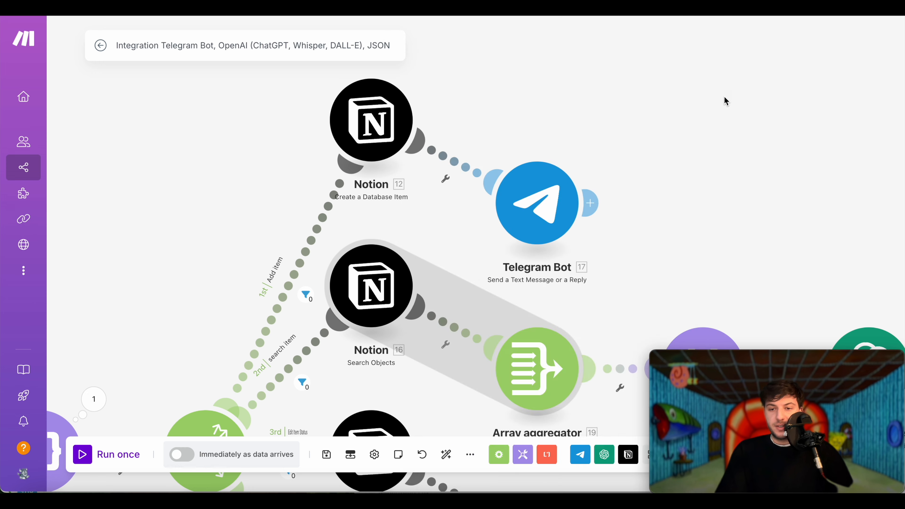
pyautogui.click(526, 255)
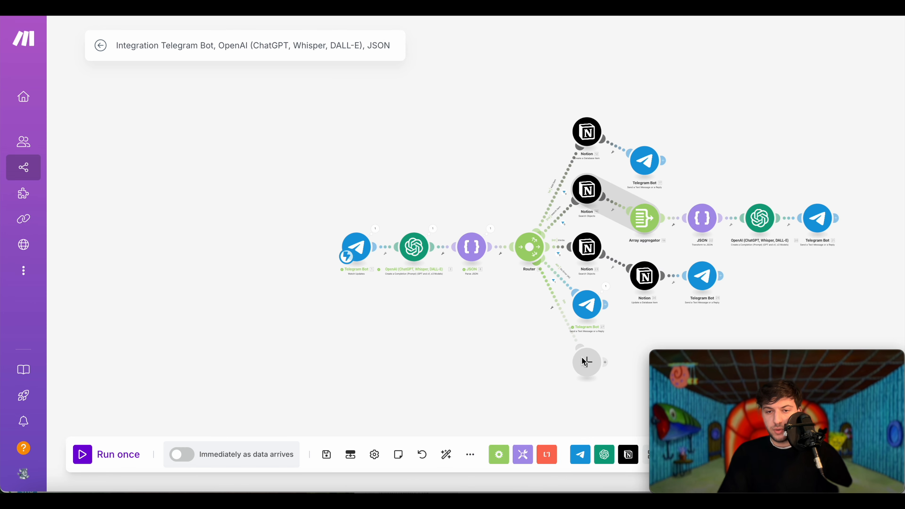
pyautogui.moveTo(583, 360); pyautogui.dragTo(517, 361)
# - Choose Notion > Create a Database Item for the new route's module
pyautogui.click(517, 360)
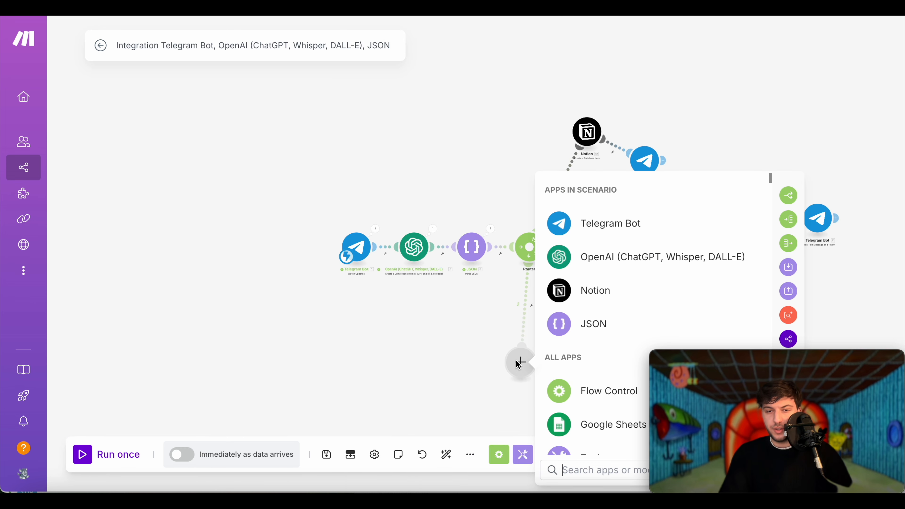
pyautogui.click(597, 290)
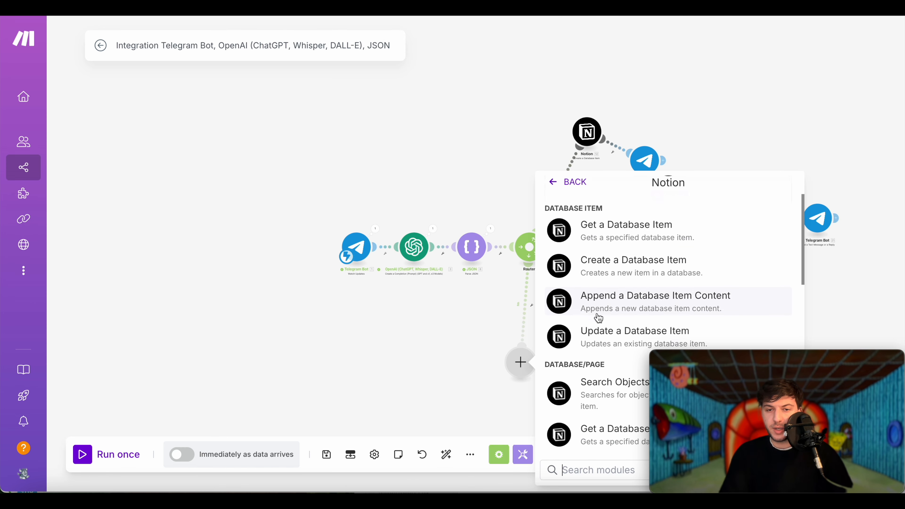
pyautogui.scroll(-1, 599, 317)
pyautogui.scroll(3, 589, 254)
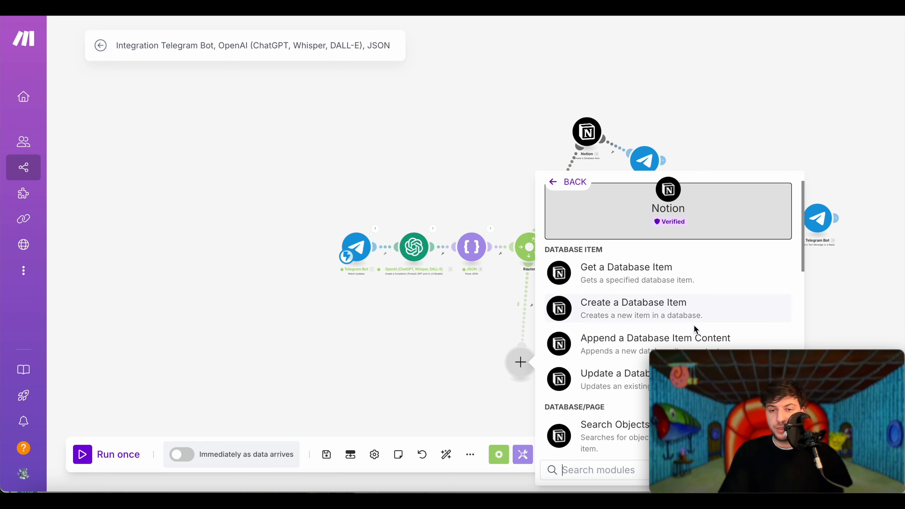
pyautogui.click(670, 309)
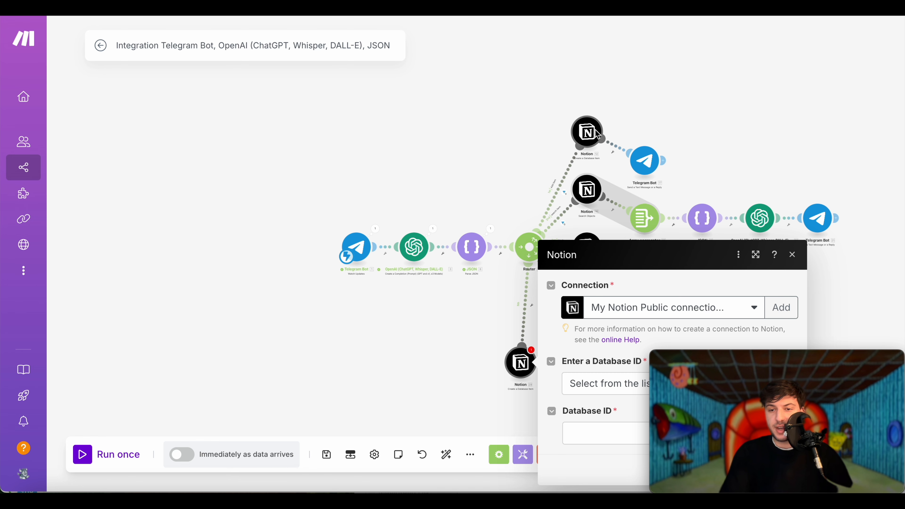
pyautogui.rightClick(521, 362)
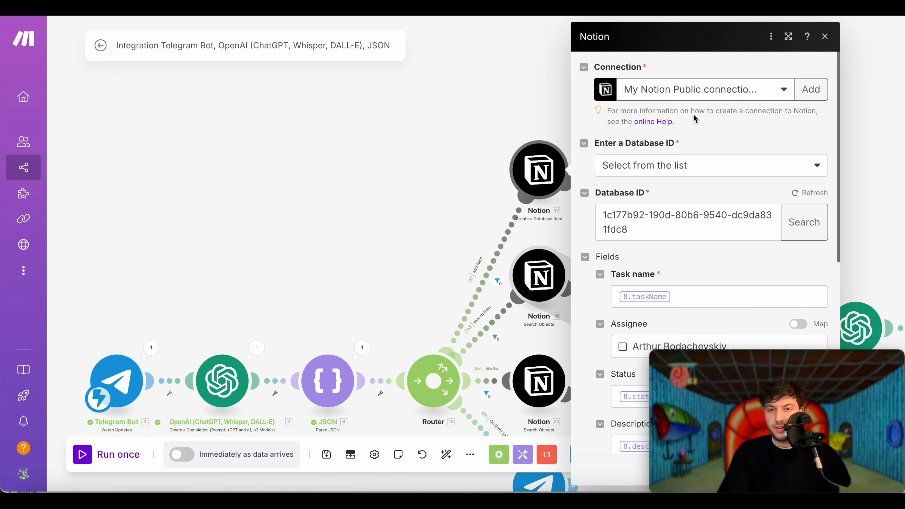
pyautogui.click(739, 165)
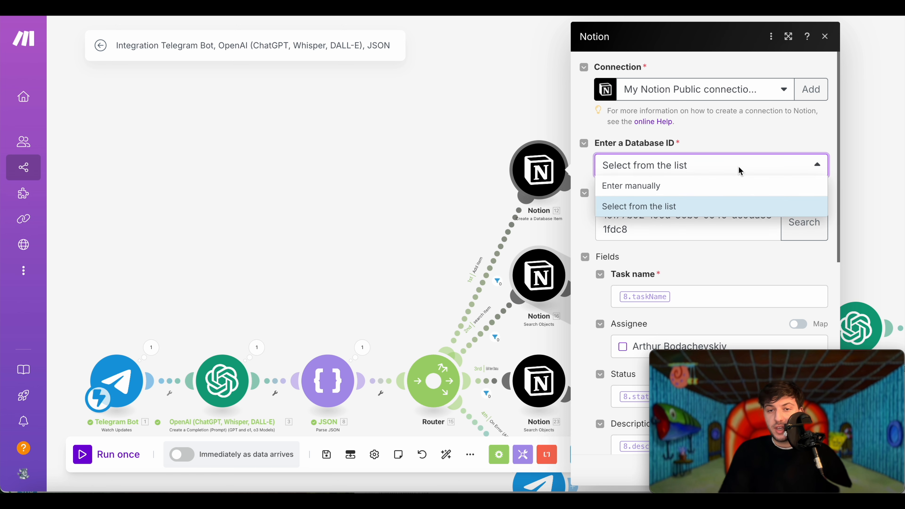
pyautogui.click(734, 210)
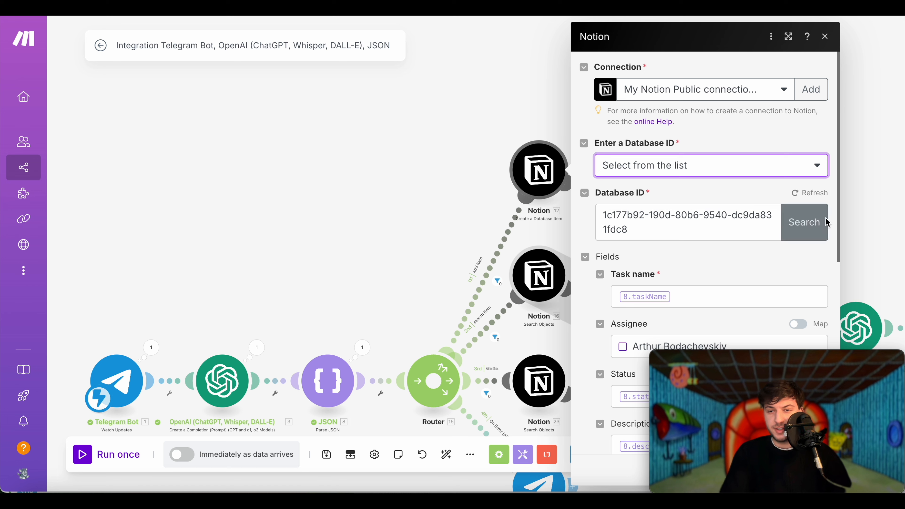
pyautogui.click(805, 225)
pyautogui.click(662, 226)
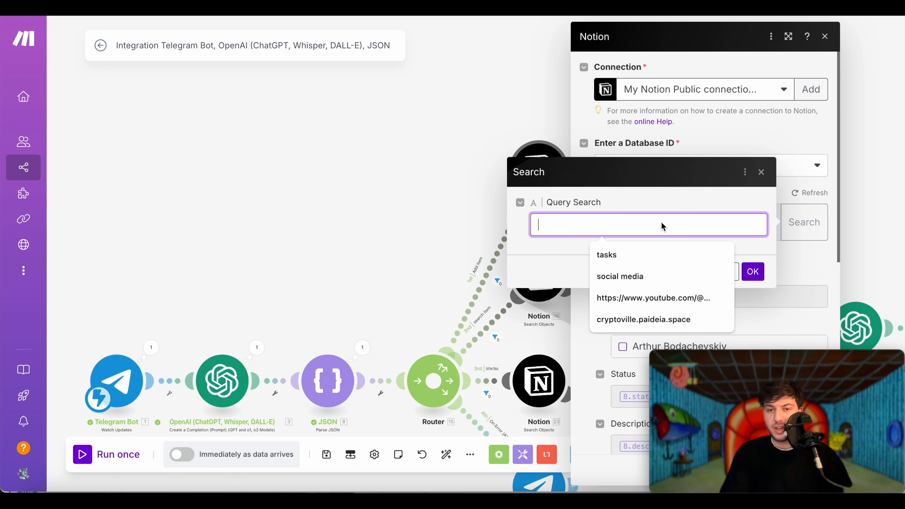
pyautogui.click(619, 254)
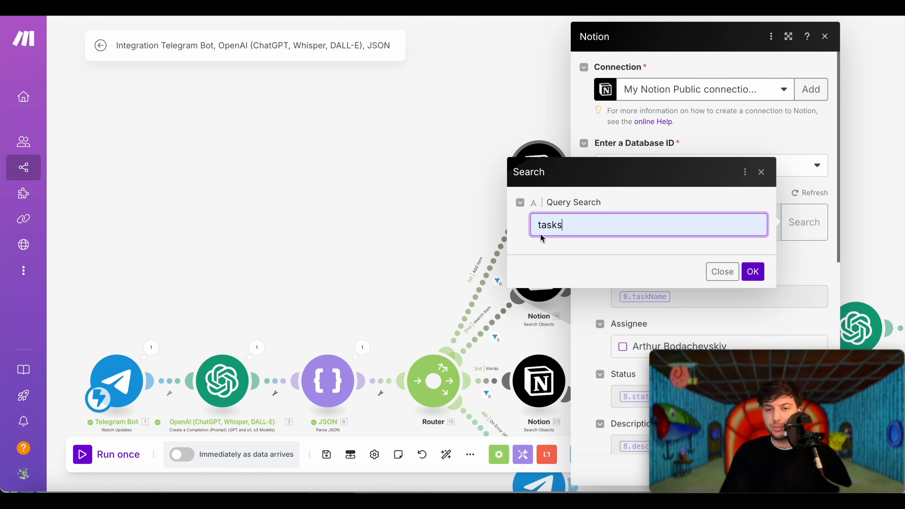
pyautogui.click(749, 272)
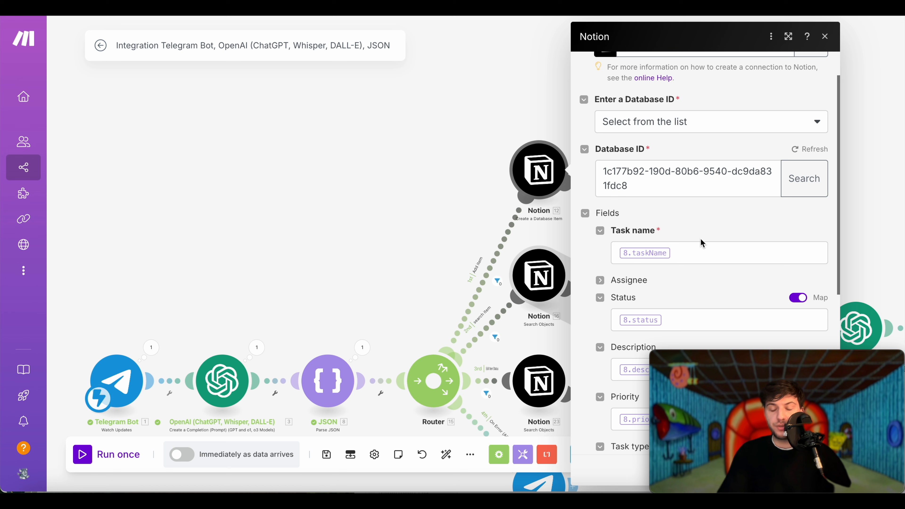
pyautogui.scroll(-2, 701, 241)
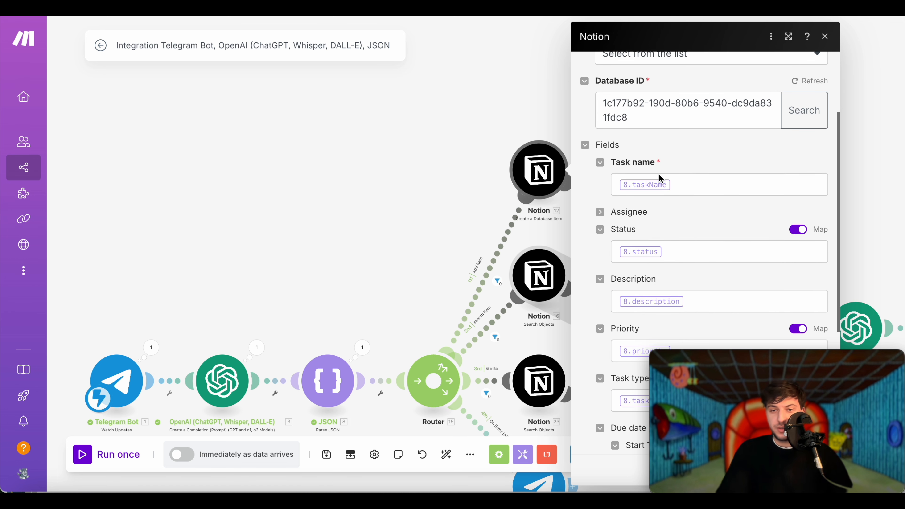
pyautogui.scroll(-6, 669, 231)
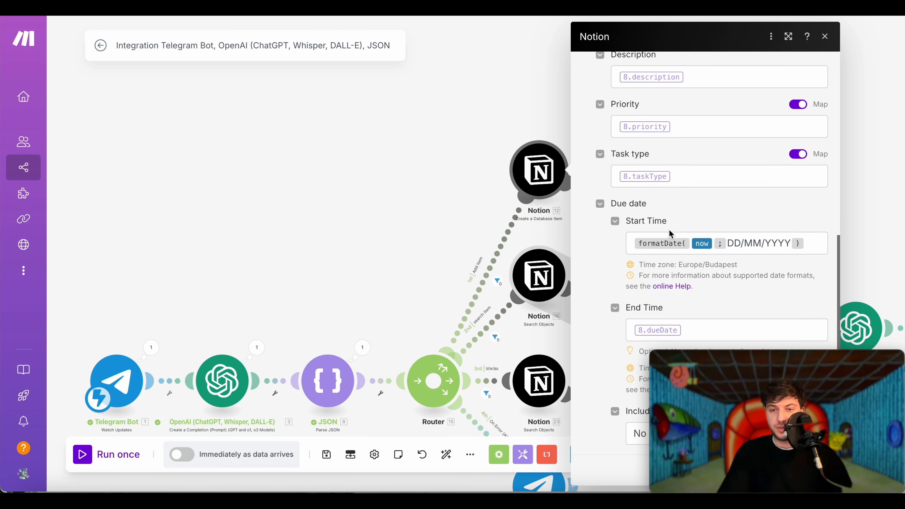
pyautogui.scroll(10, 669, 228)
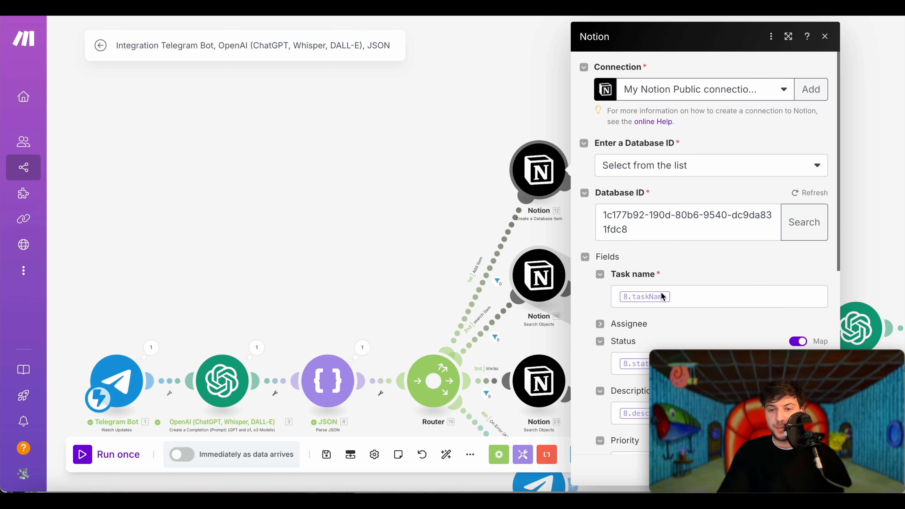
pyautogui.click(678, 298)
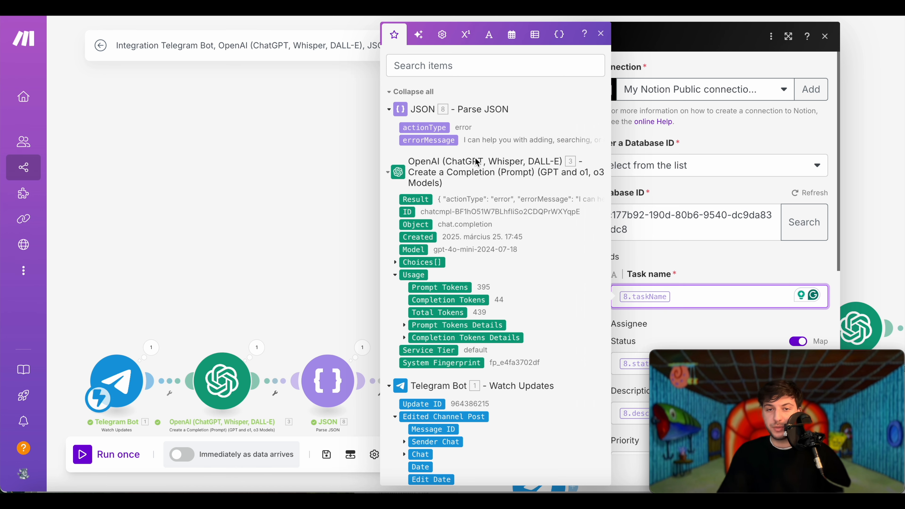
pyautogui.click(656, 354)
pyautogui.scroll(-3, 668, 298)
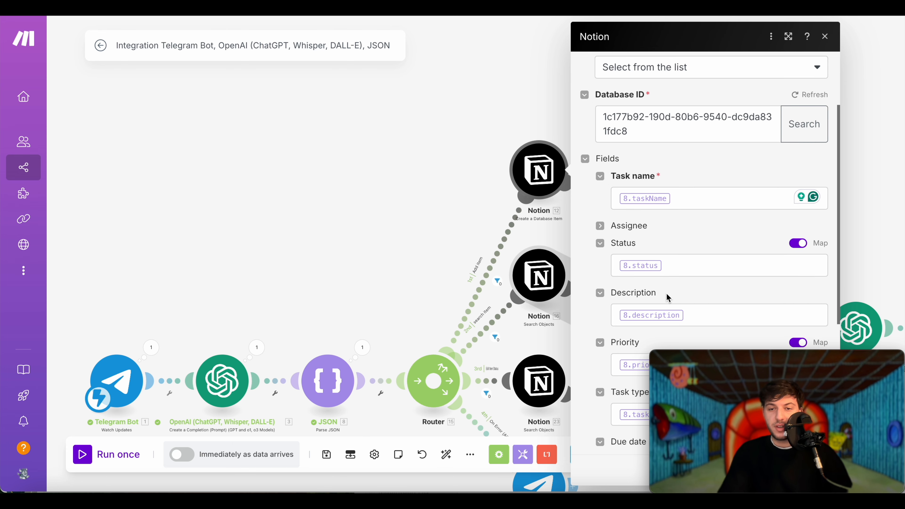
pyautogui.click(222, 381)
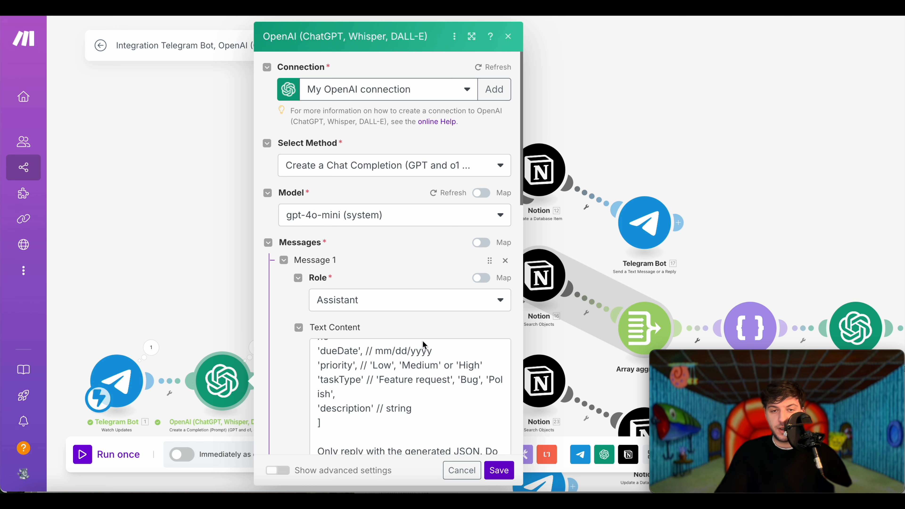
pyautogui.moveTo(430, 407); pyautogui.dragTo(339, 400)
pyautogui.click(199, 274)
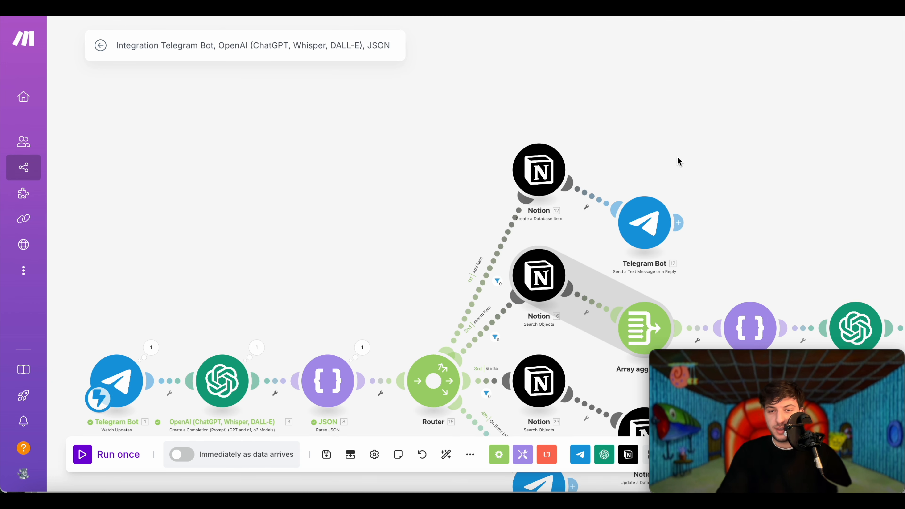
pyautogui.click(539, 171)
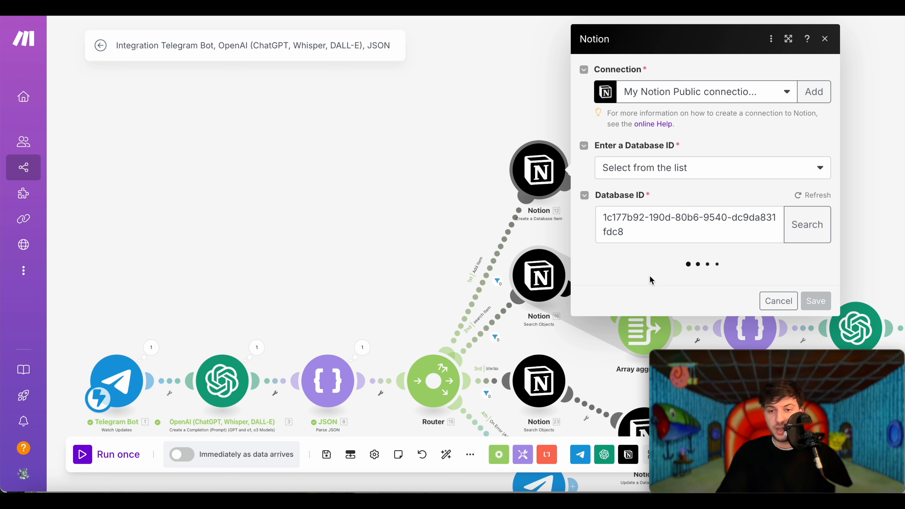
pyautogui.scroll(-3, 634, 291)
# - Close the Notion settings and check the data mapped into Telegram Bot 17's reply Text field
pyautogui.click(378, 224)
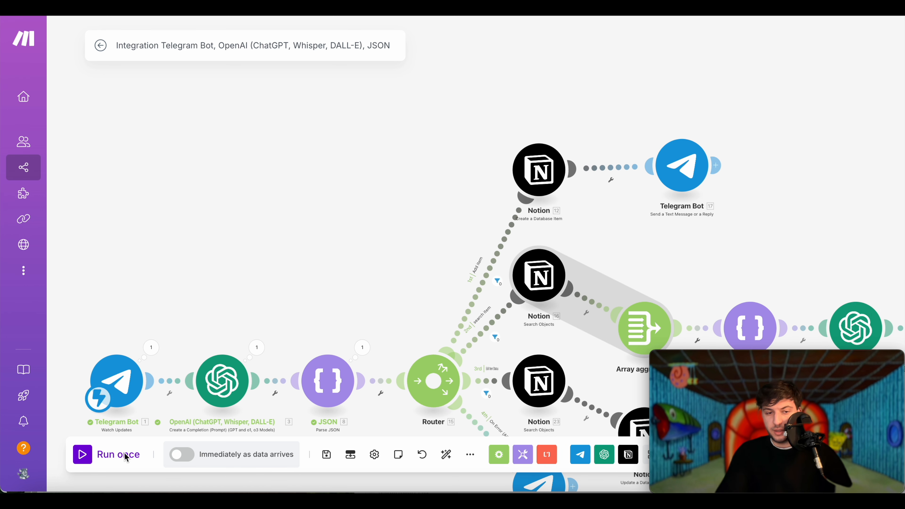
pyautogui.click(672, 164)
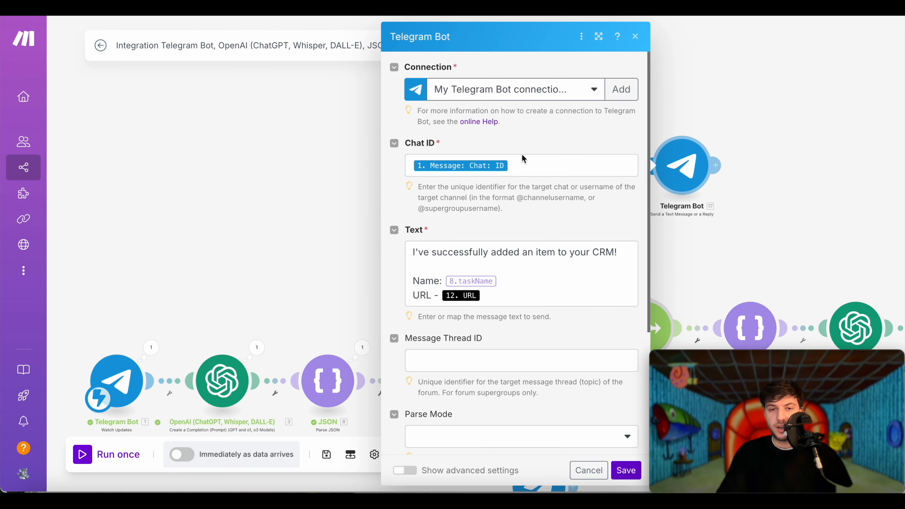
pyautogui.click(544, 285)
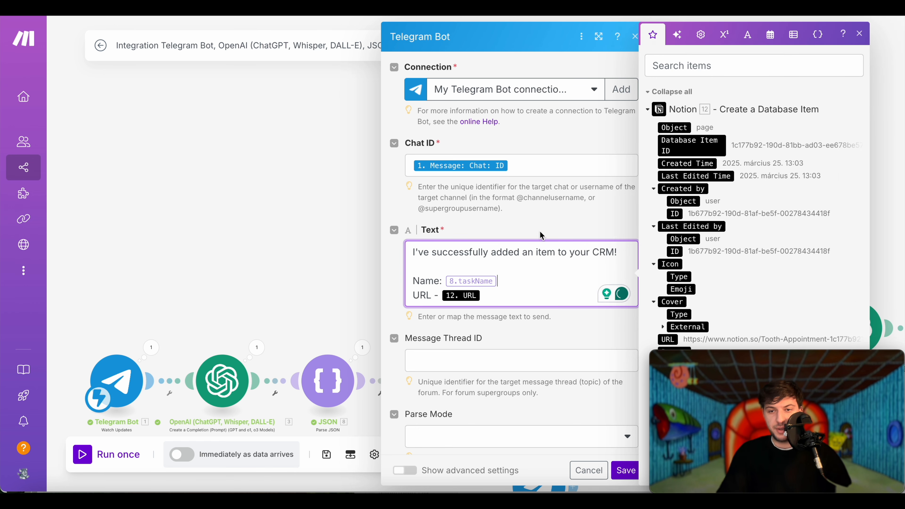
pyautogui.click(318, 224)
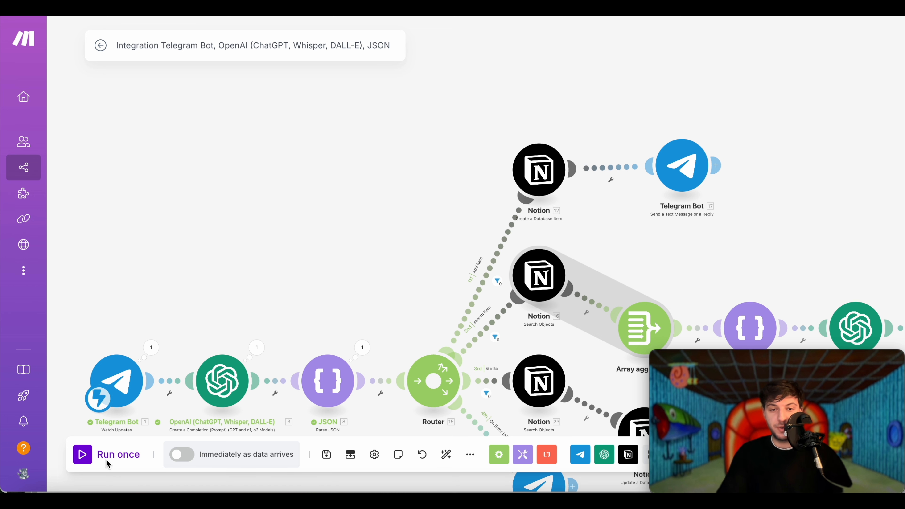
# - Run once on new data and ask the bot to add a high-priority 'Buy Milk' item
pyautogui.click(83, 454)
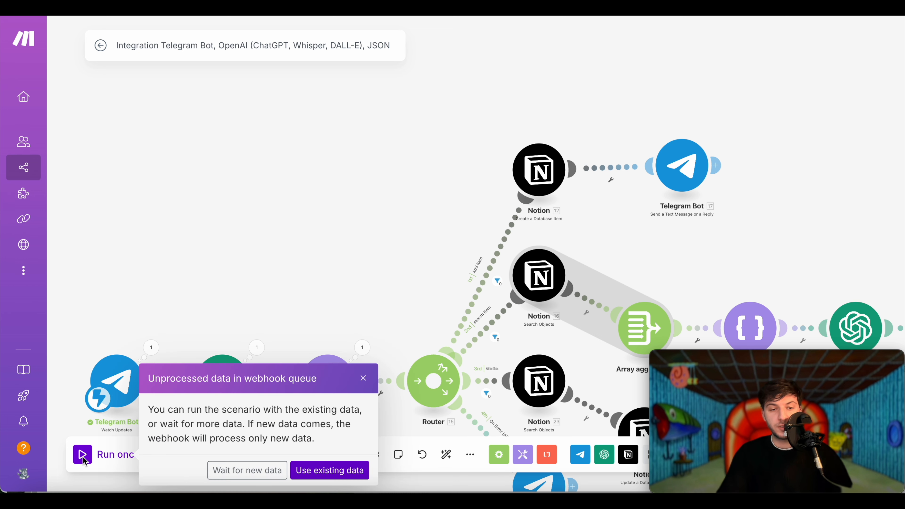
pyautogui.click(262, 472)
pyautogui.press('super+Tab')
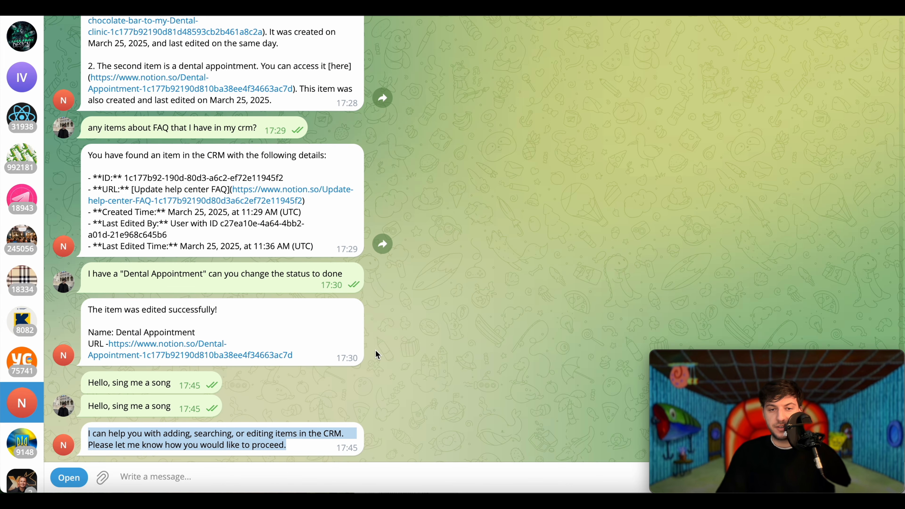
pyautogui.click(367, 470)
pyautogui.write('Add a')
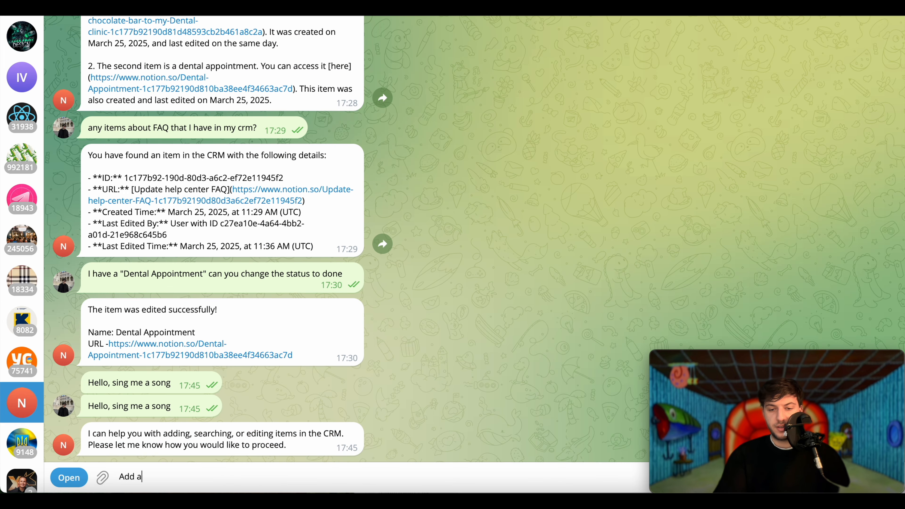
pyautogui.write('n item called ')
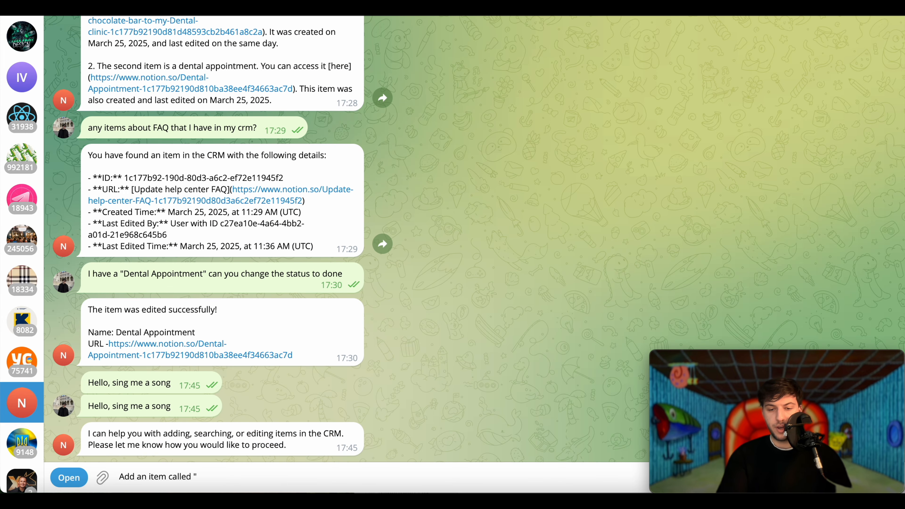
pyautogui.write('"Buy Milk" with hight pri')
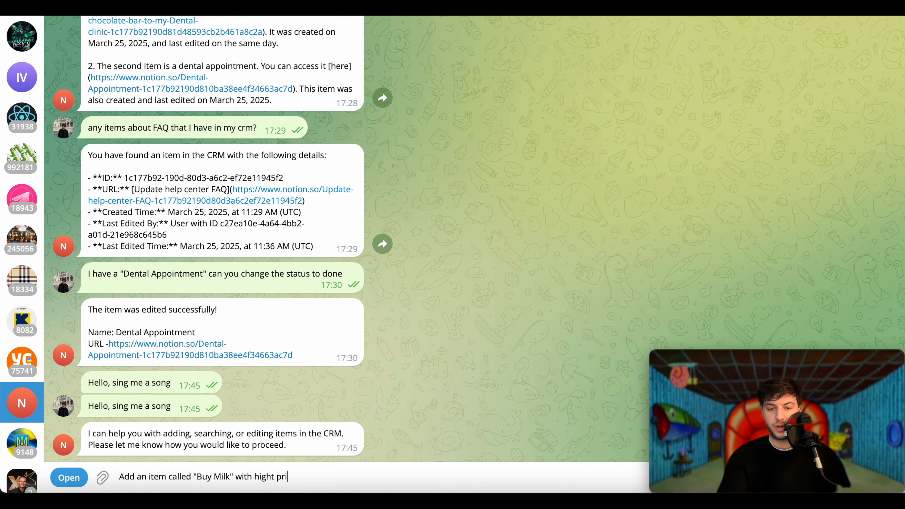
pyautogui.write('oiry by')
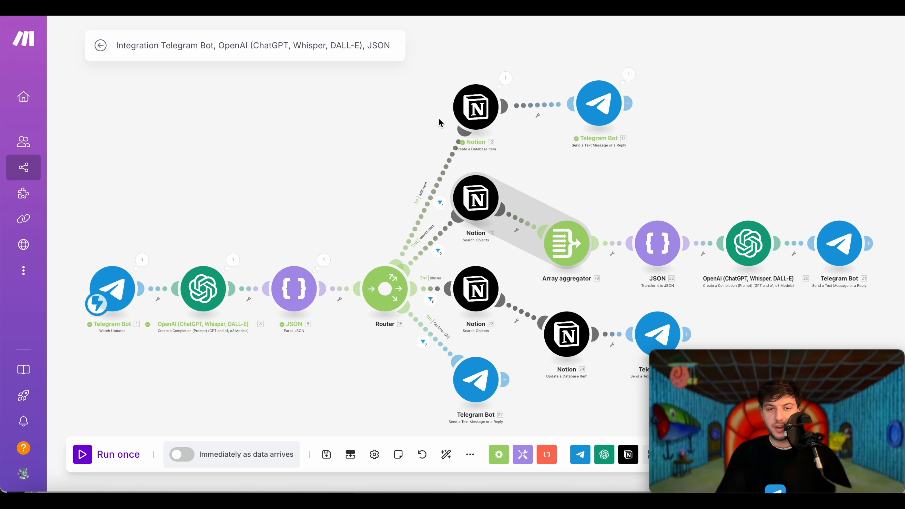
pyautogui.press('super+Tab')
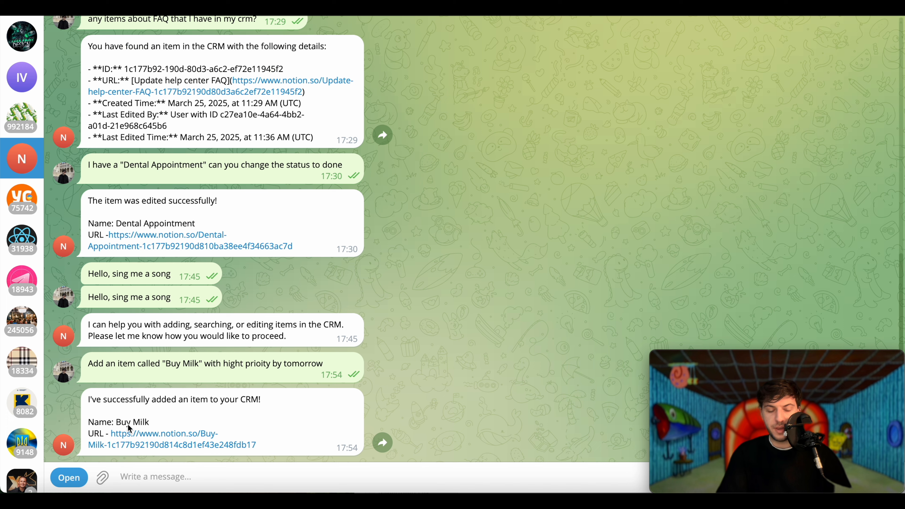
pyautogui.press('super+Tab')
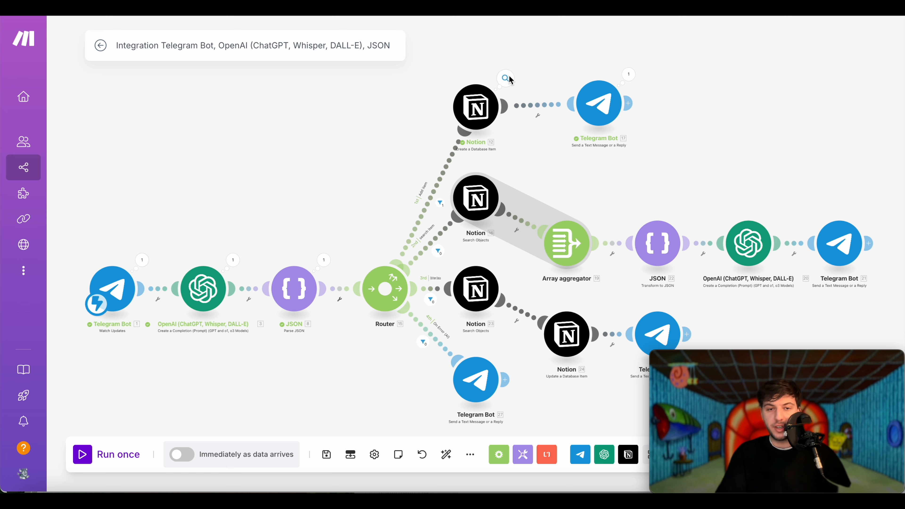
# - Inspect the JSON parser's received string and the Add item route's filter conditions
pyautogui.click(324, 261)
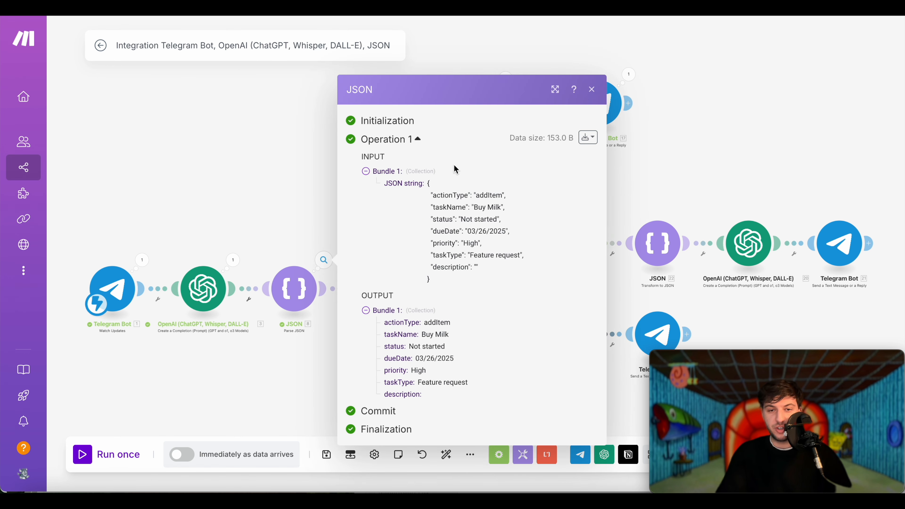
pyautogui.moveTo(433, 280); pyautogui.dragTo(432, 185)
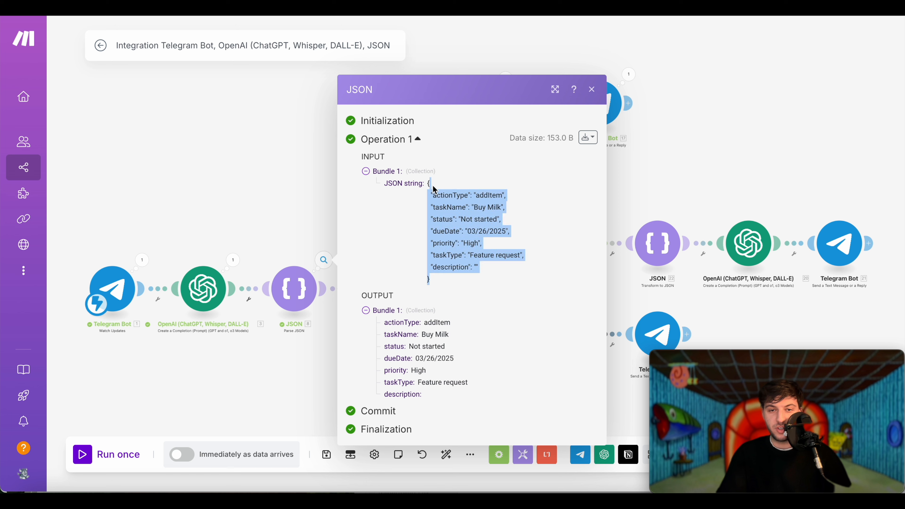
pyautogui.click(446, 317)
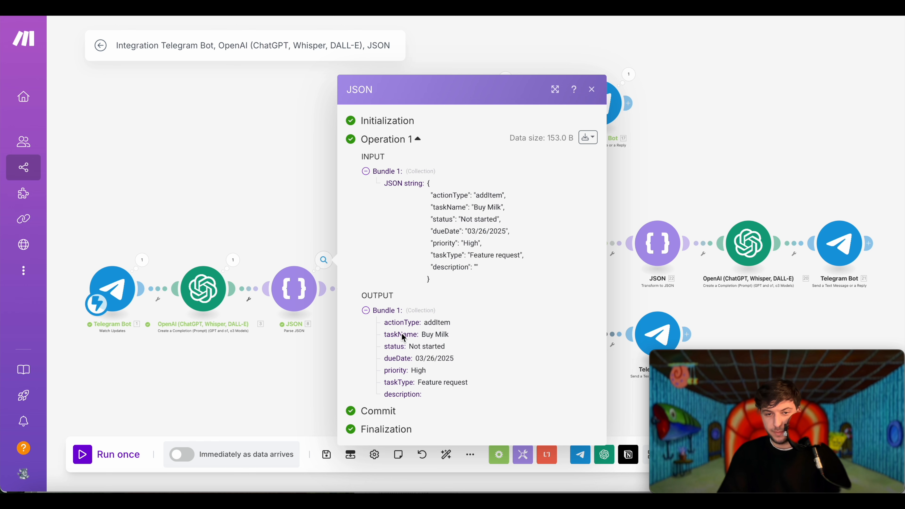
pyautogui.press('Escape')
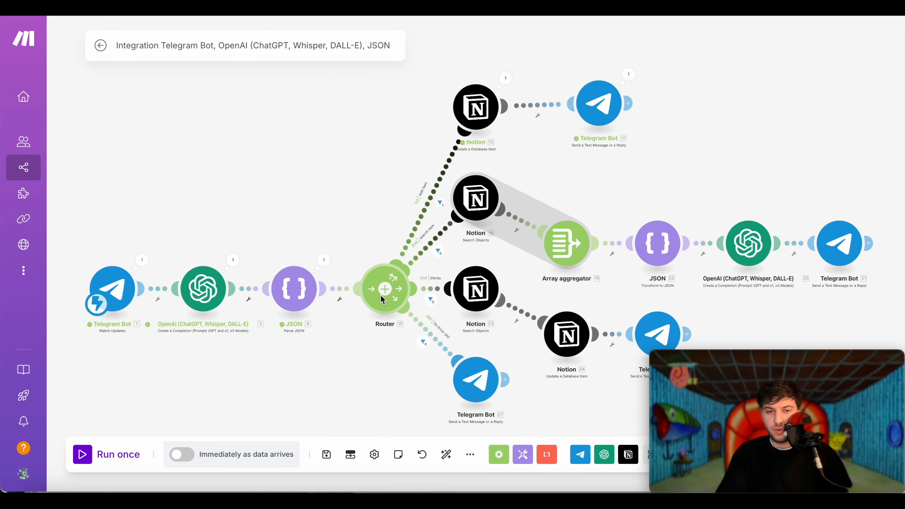
pyautogui.click(421, 217)
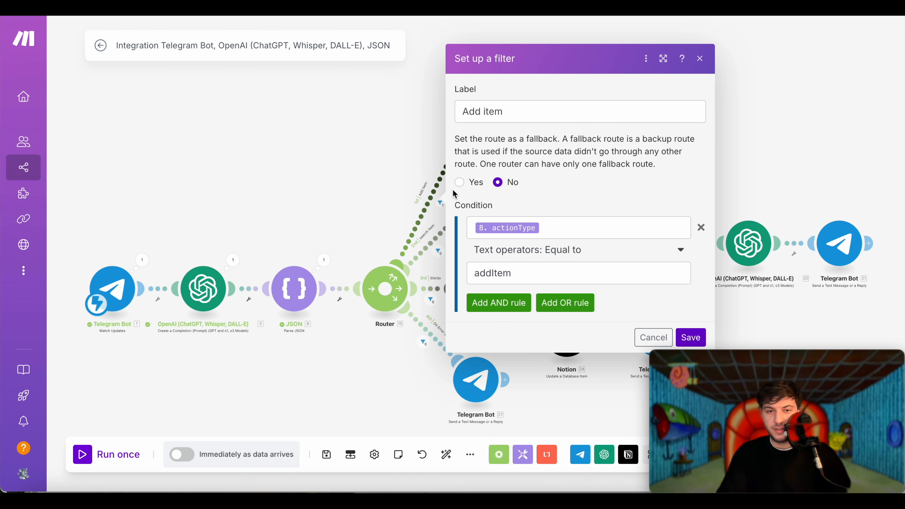
pyautogui.press('Escape')
# - Review the Notion add-item inputs and remap Task name to 8. taskName
pyautogui.click(506, 78)
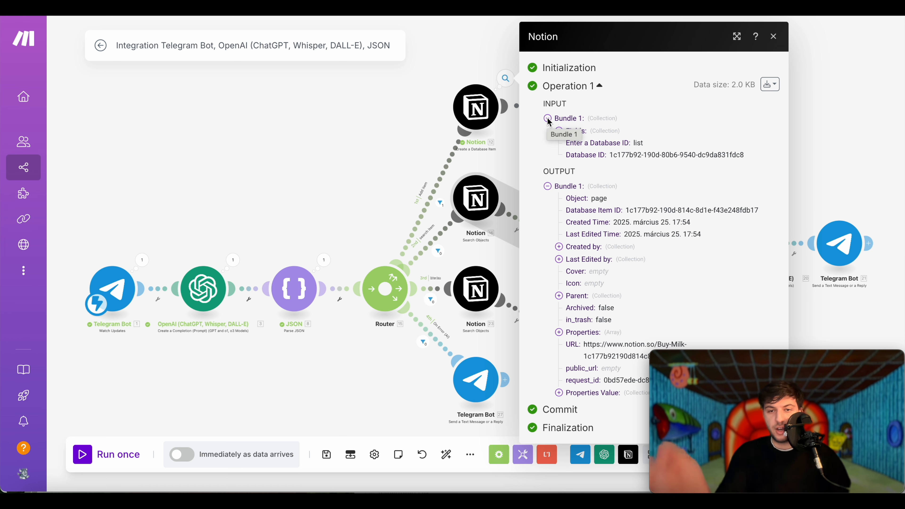
pyautogui.click(548, 186)
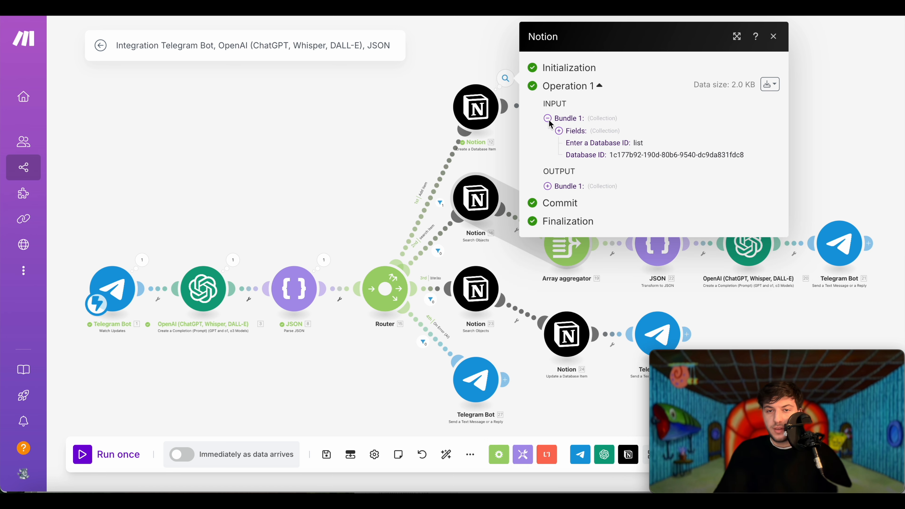
pyautogui.click(560, 130)
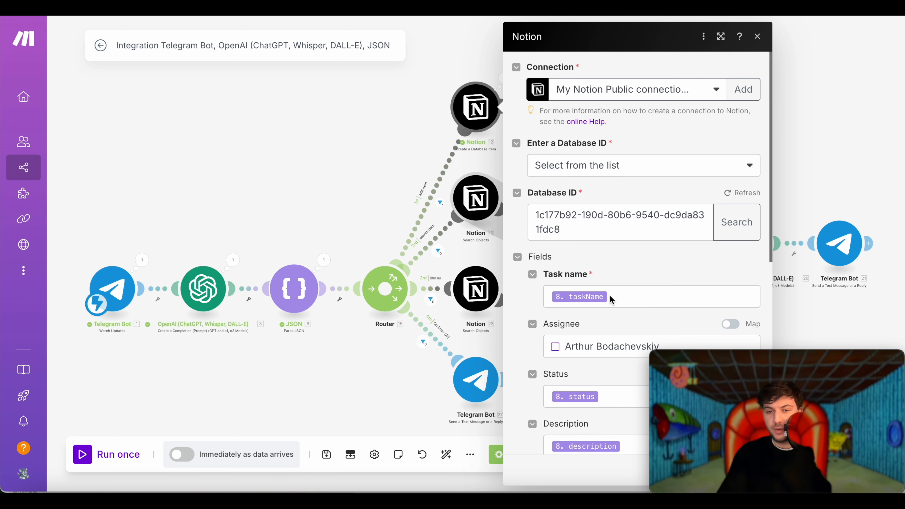
pyautogui.click(615, 296)
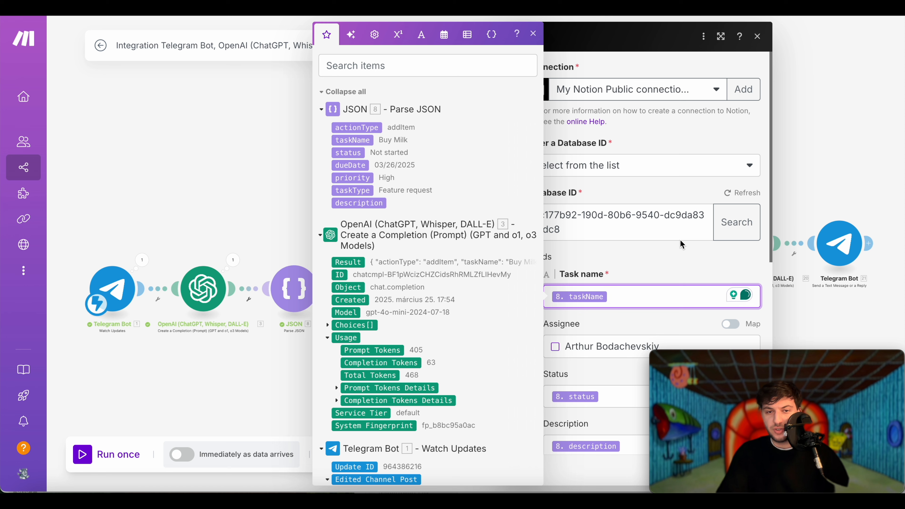
pyautogui.press('BackSpace')
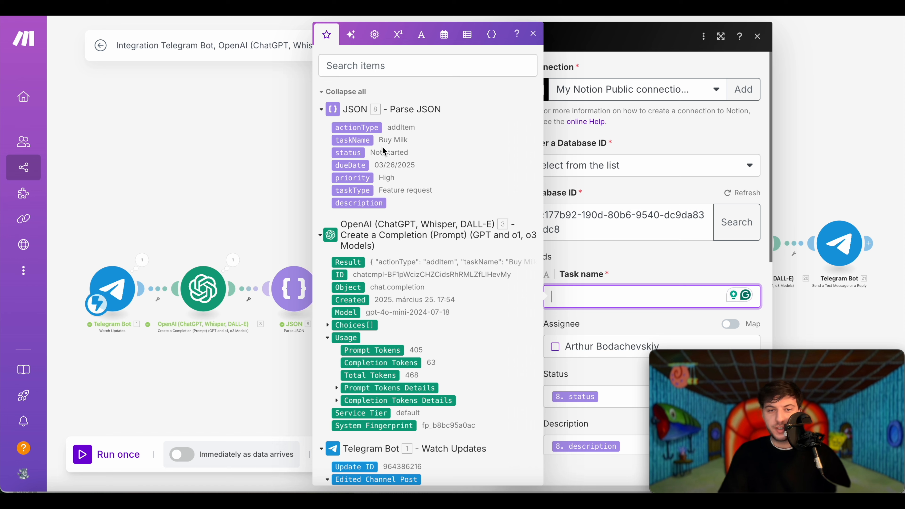
pyautogui.moveTo(362, 142); pyautogui.dragTo(610, 291)
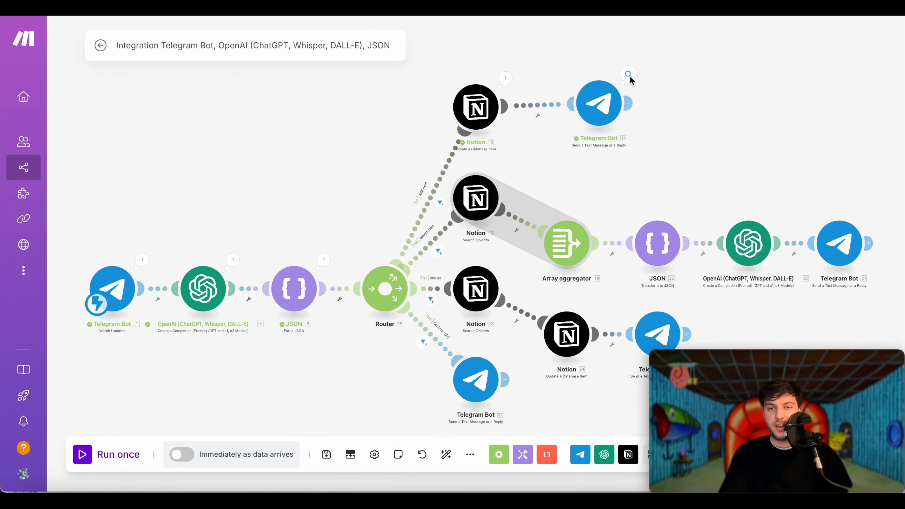
# - Verify the add-item reply text includes 12. URL, then zoom toward the Search Objects module
pyautogui.click(607, 92)
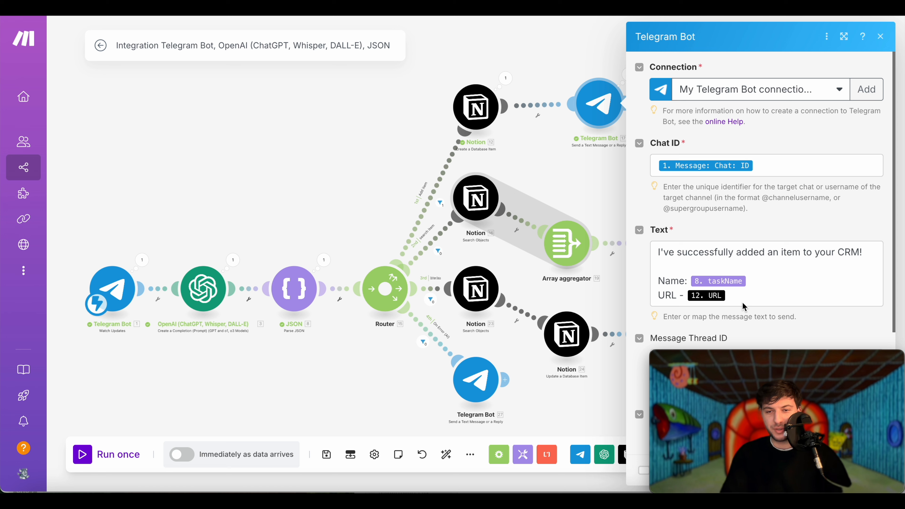
pyautogui.click(718, 303)
pyautogui.scroll(-4, 488, 266)
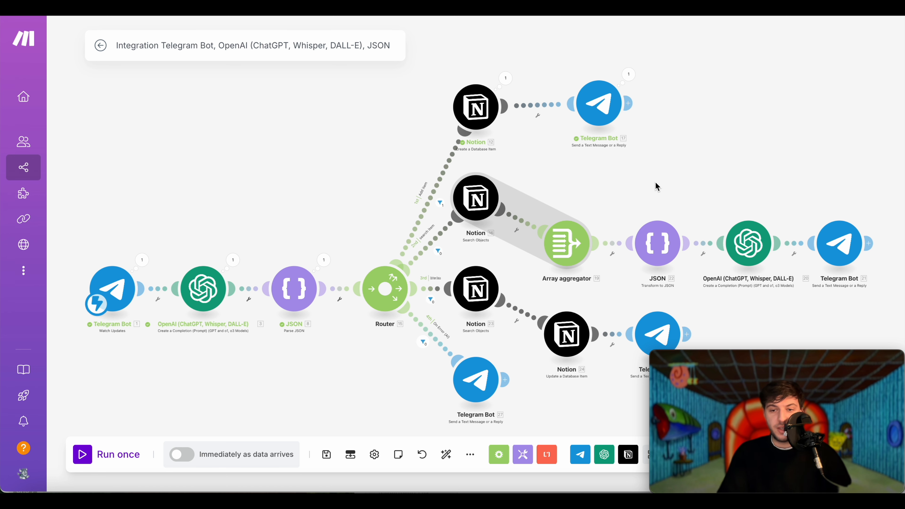
pyautogui.scroll(5, 658, 186)
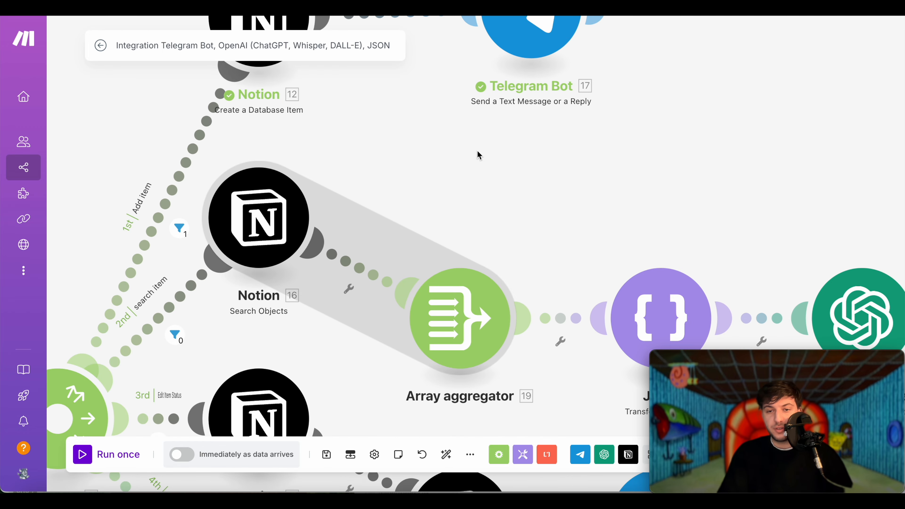
pyautogui.moveTo(484, 151); pyautogui.dragTo(564, 98)
pyautogui.click(368, 166)
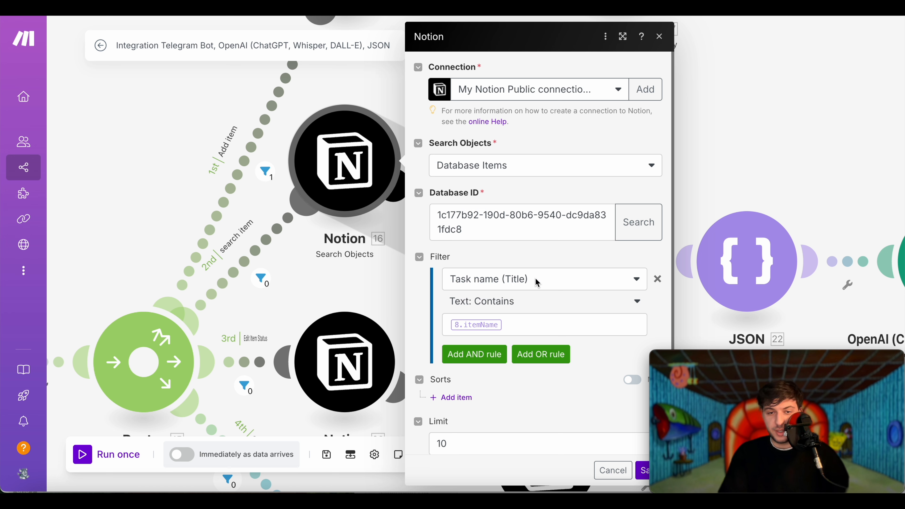
pyautogui.click(567, 283)
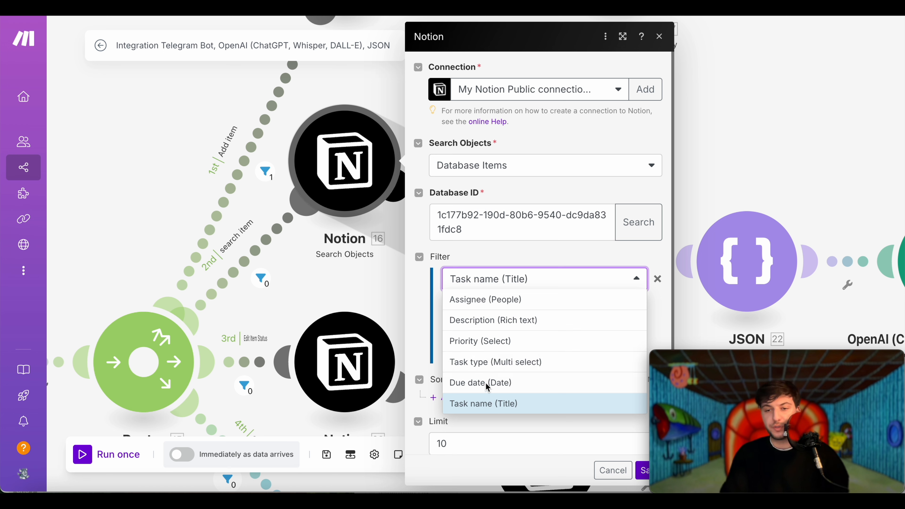
pyautogui.click(495, 299)
pyautogui.click(498, 302)
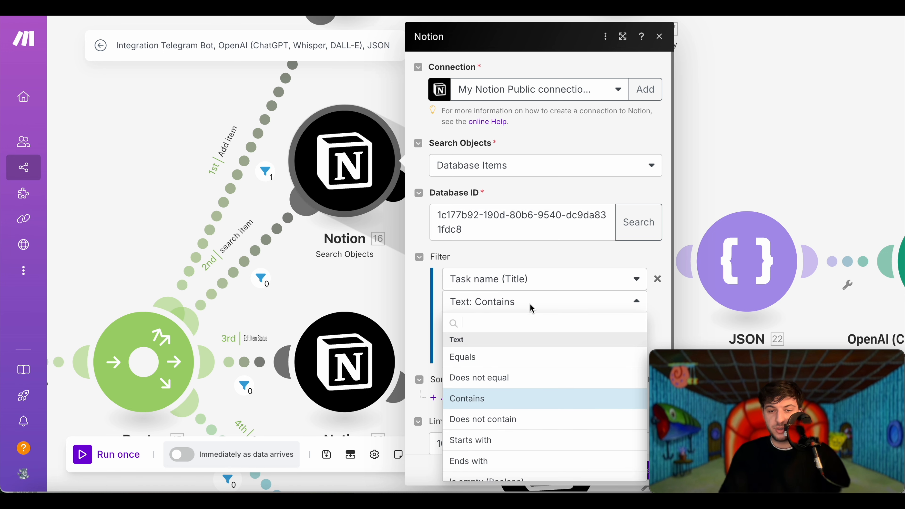
pyautogui.click(493, 401)
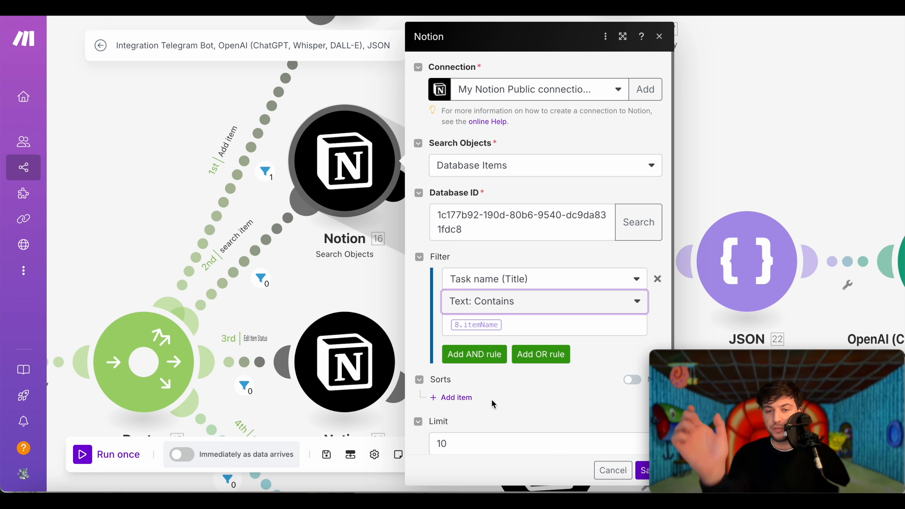
pyautogui.click(503, 327)
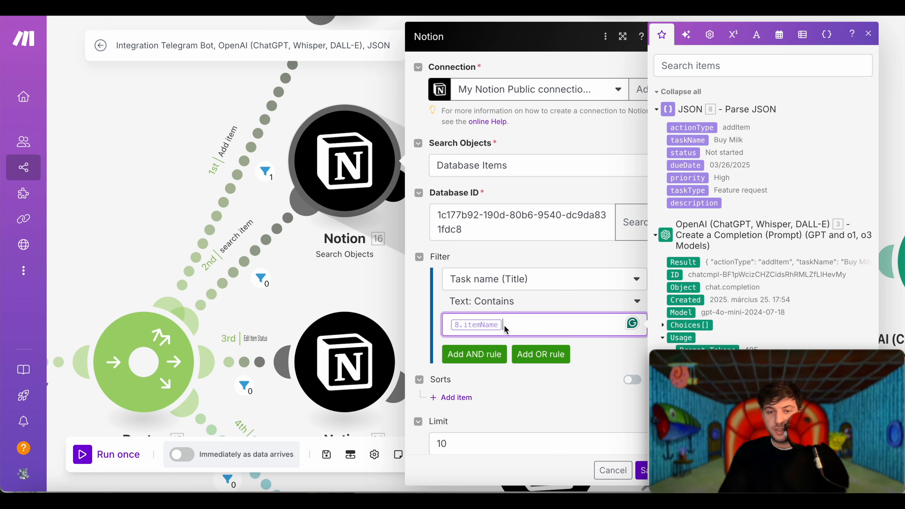
pyautogui.scroll(-2, 502, 331)
pyautogui.click(469, 414)
pyautogui.click(542, 392)
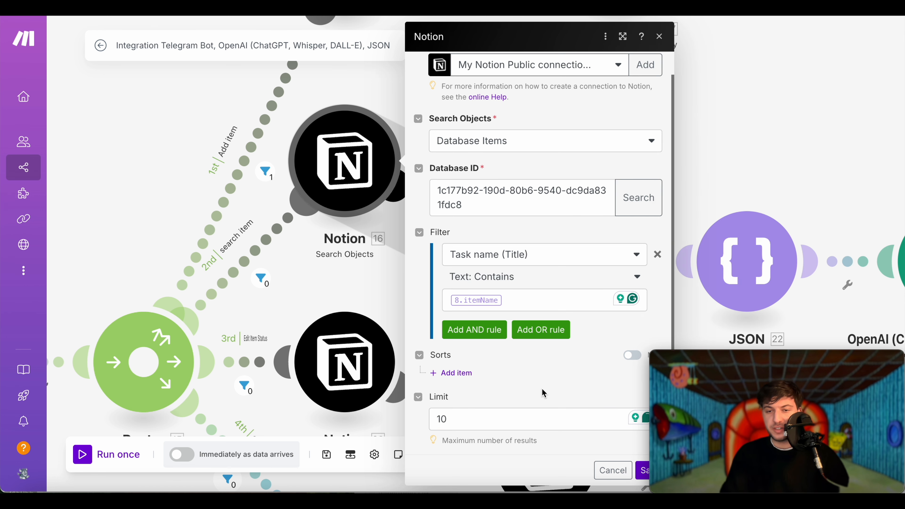
pyautogui.click(613, 470)
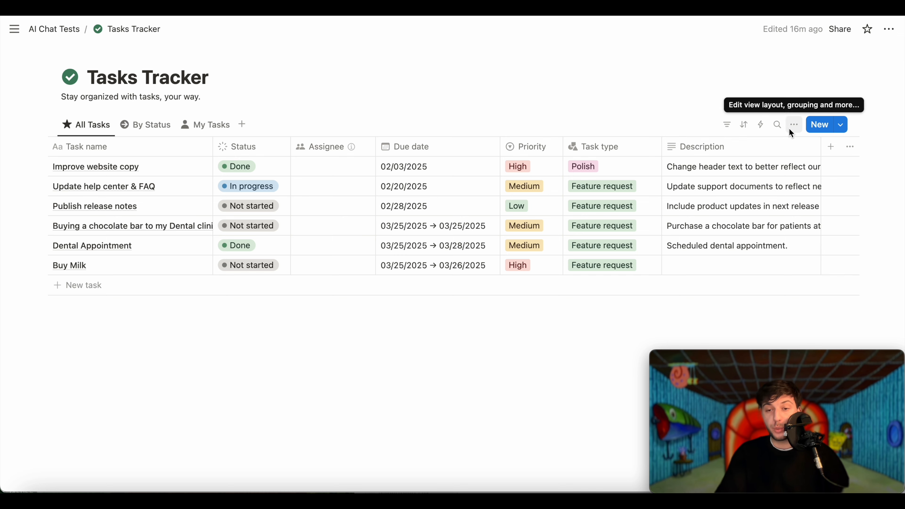
# - Leave the Tasks Tracker showing Buy Milk and return to the Make scenario
pyautogui.press('super+Tab')
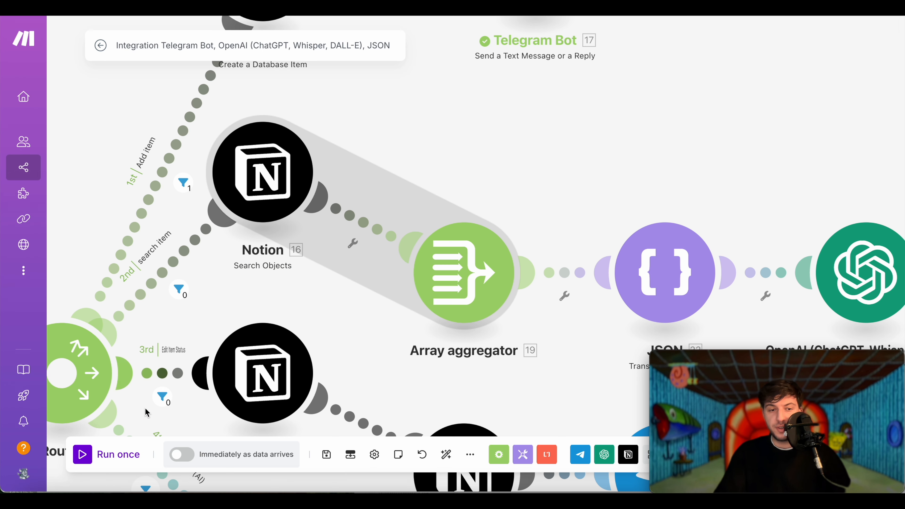
# - Run the scenario once and send the bot 'Search for "dental" please' in Telegram
pyautogui.click(82, 462)
pyautogui.press('super+Tab')
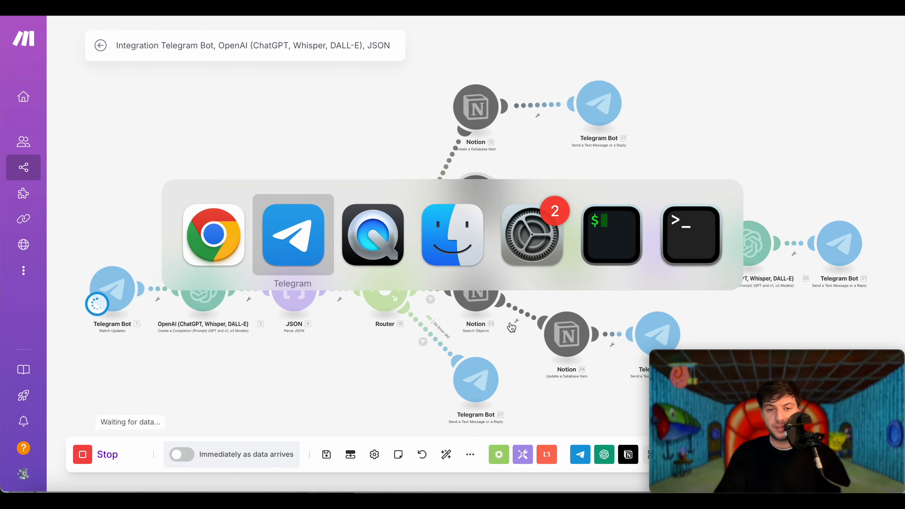
pyautogui.write('Search for')
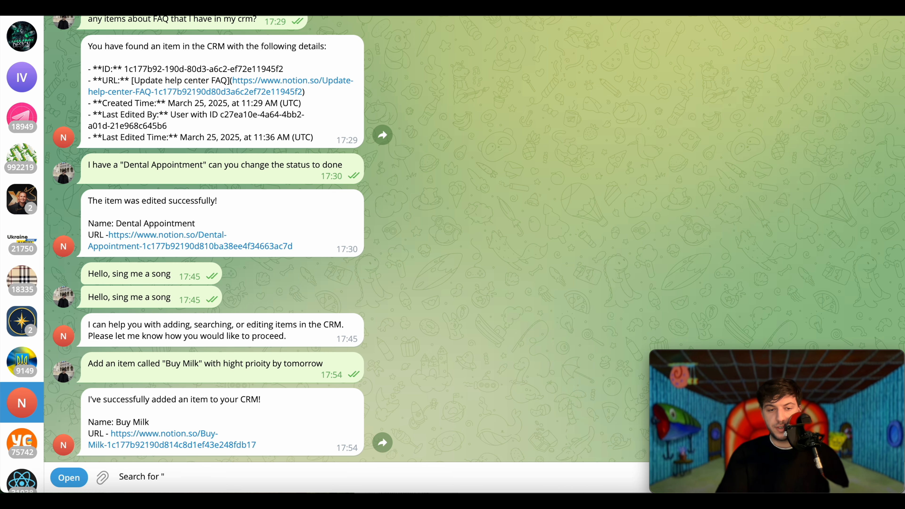
pyautogui.write(' "dental" please')
pyautogui.press('Return')
pyautogui.press('super+Tab')
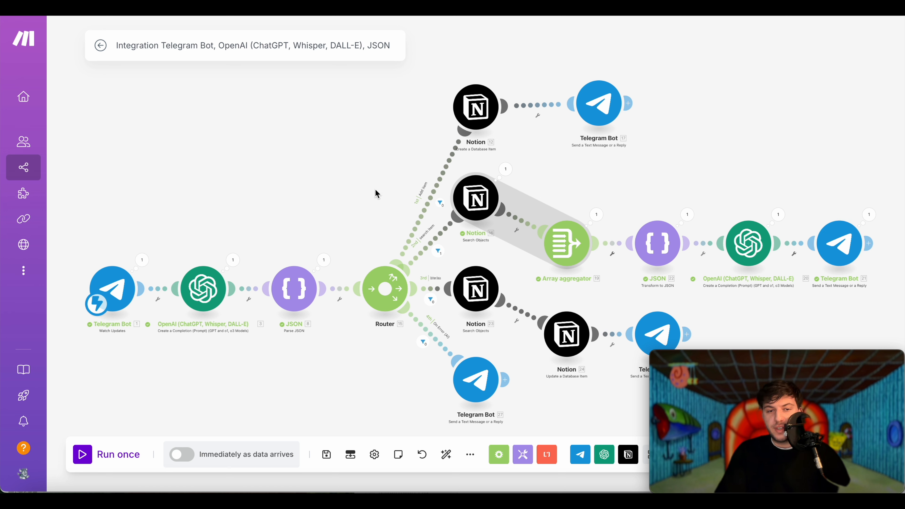
# - Inspect the Notion Search Objects run results, showing two matching dental pages
pyautogui.click(323, 259)
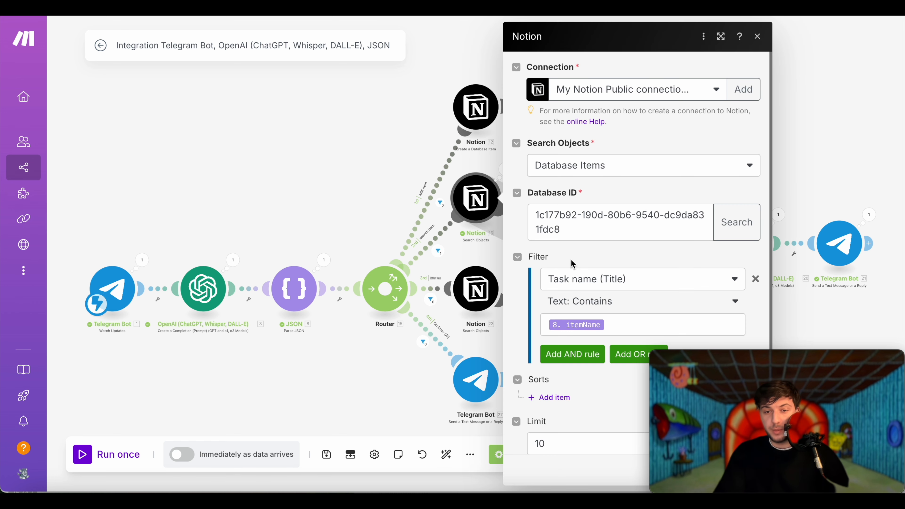
pyautogui.click(606, 325)
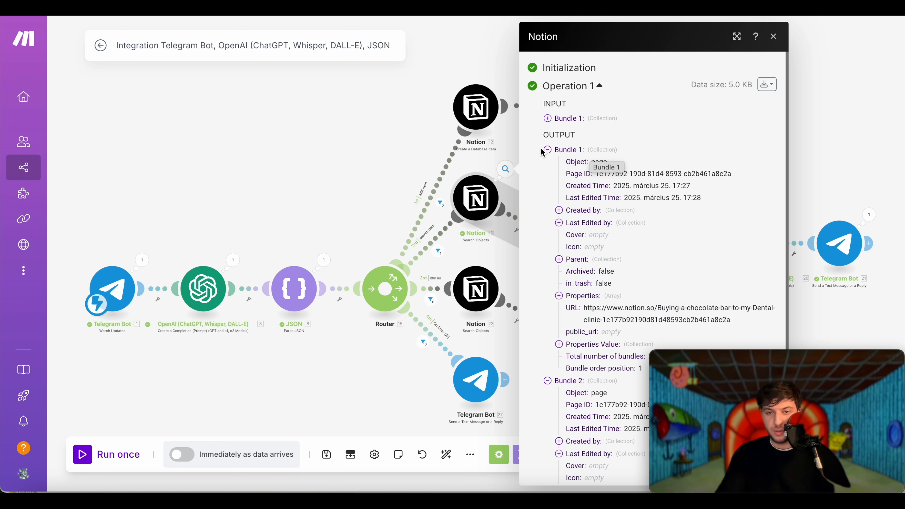
pyautogui.click(548, 150)
pyautogui.click(547, 162)
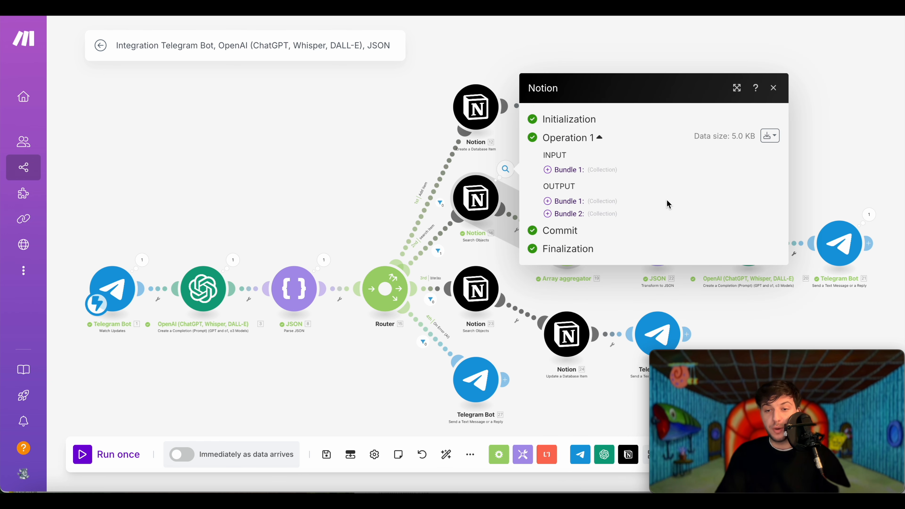
pyautogui.click(489, 205)
# - Keep Notion - Search Objects [16] as the aggregator source and review its checked aggregated fields
pyautogui.click(576, 234)
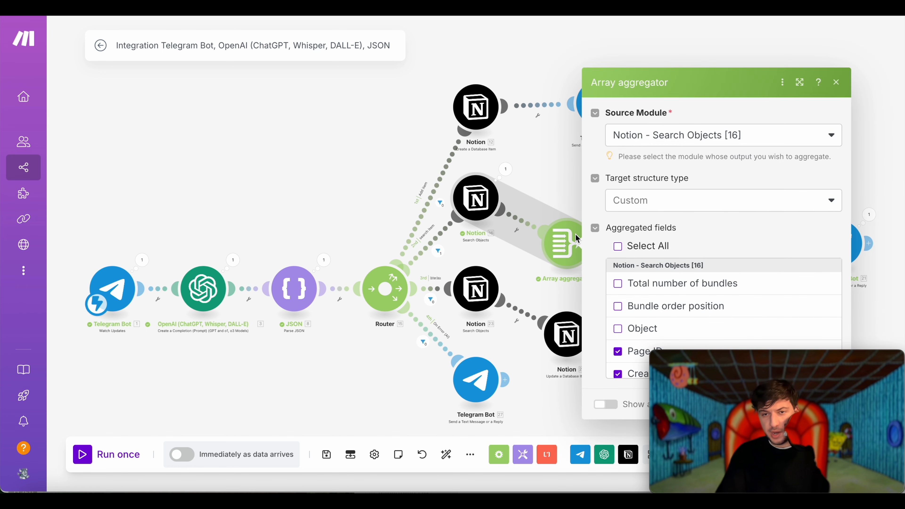
pyautogui.click(767, 142)
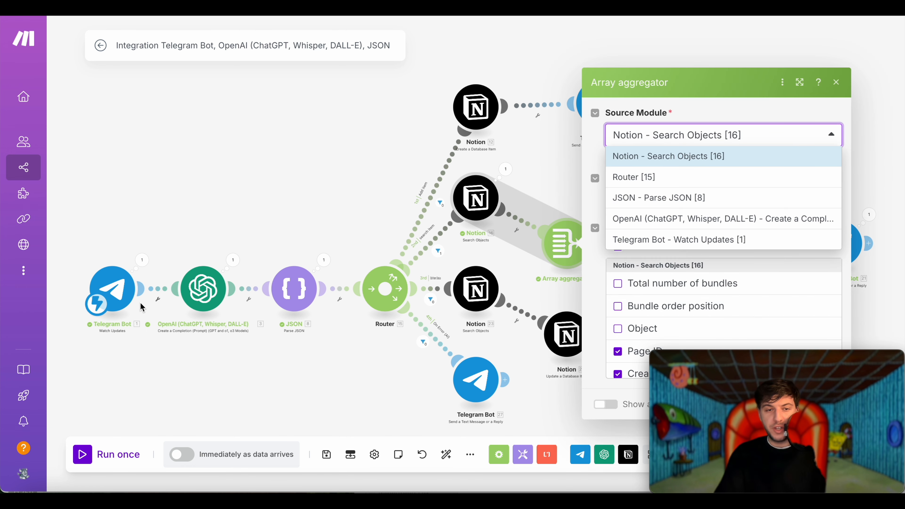
pyautogui.click(684, 157)
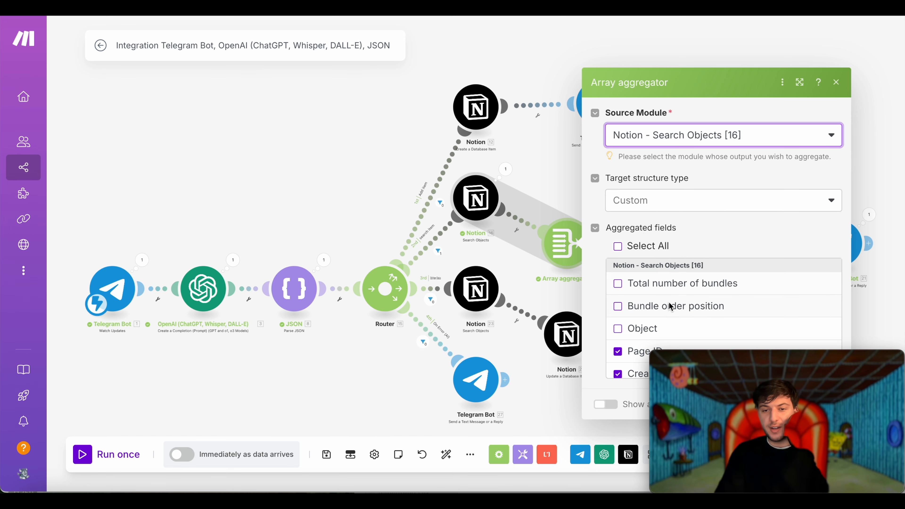
pyautogui.scroll(-10, 670, 306)
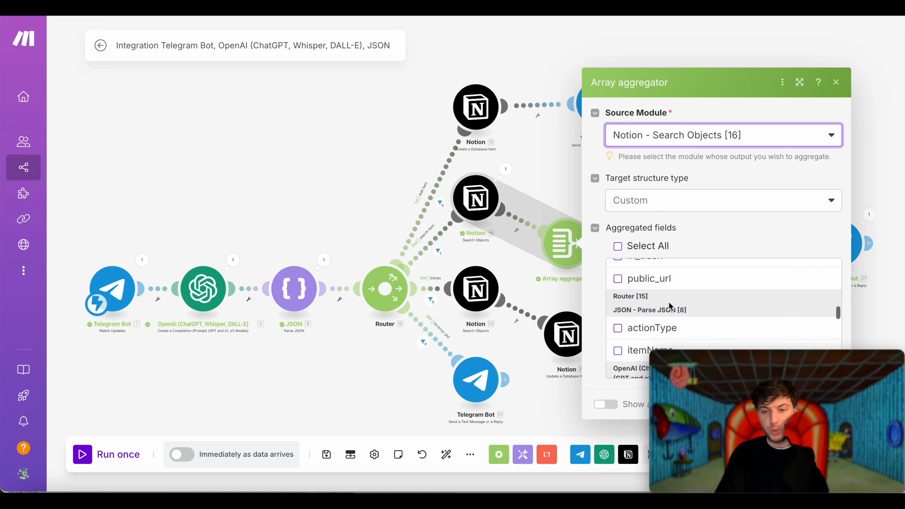
pyautogui.scroll(10, 670, 306)
pyautogui.scroll(-2, 670, 306)
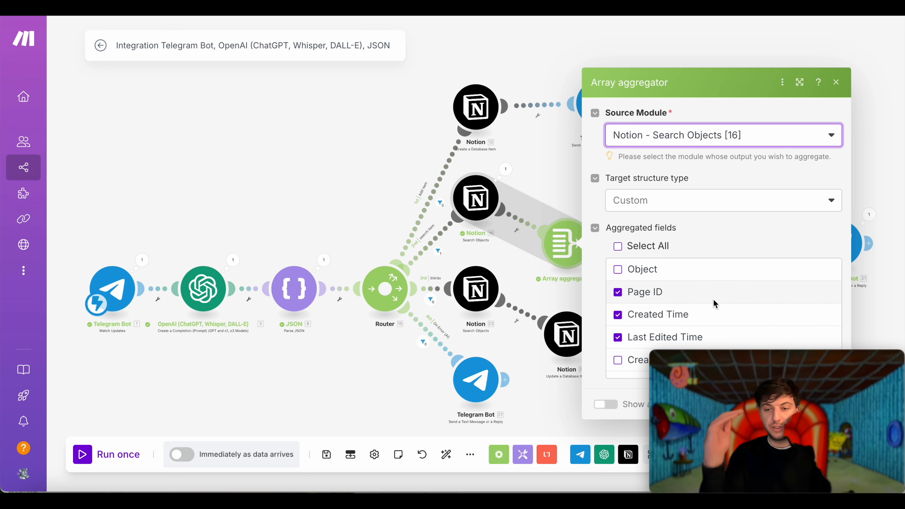
pyautogui.scroll(-1, 737, 326)
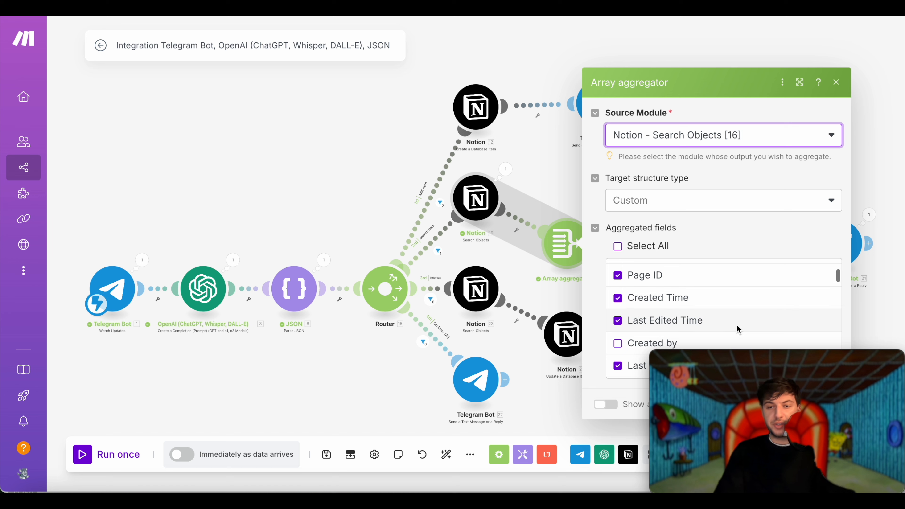
pyautogui.scroll(-3, 737, 329)
pyautogui.scroll(-5, 738, 325)
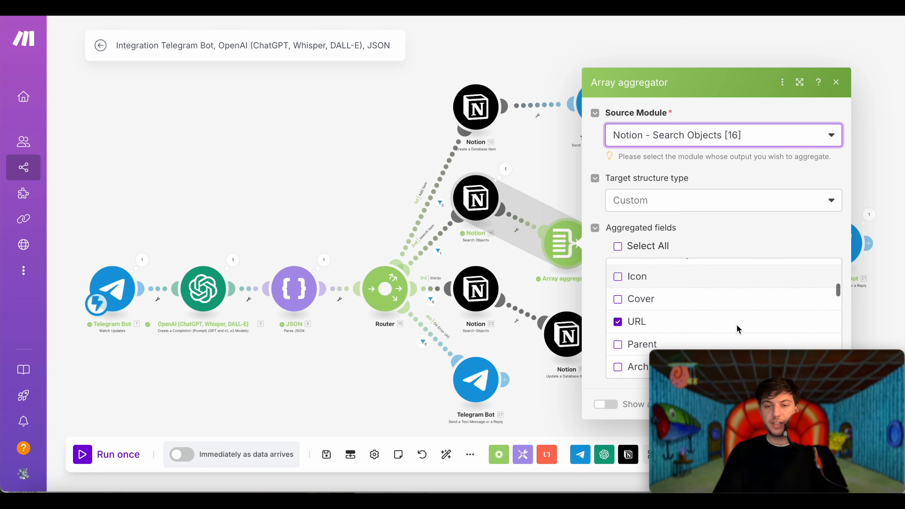
pyautogui.scroll(4, 721, 297)
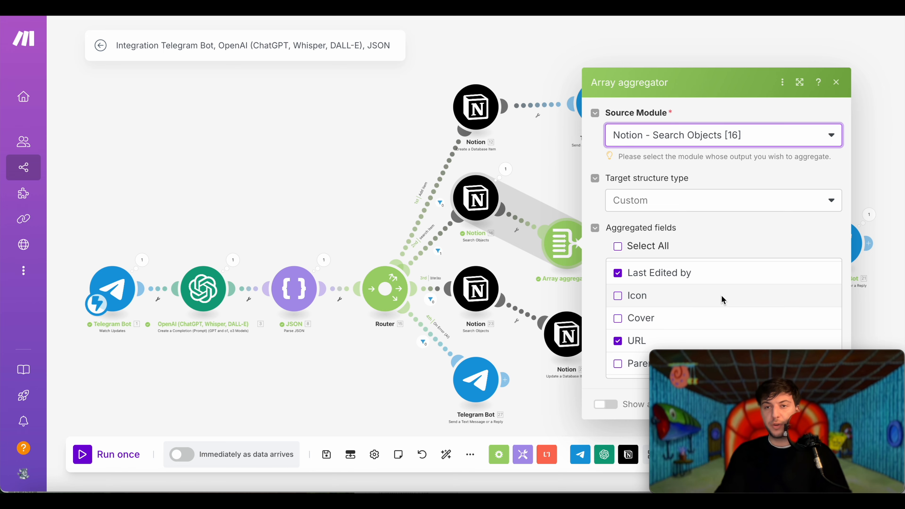
pyautogui.press('super+Tab')
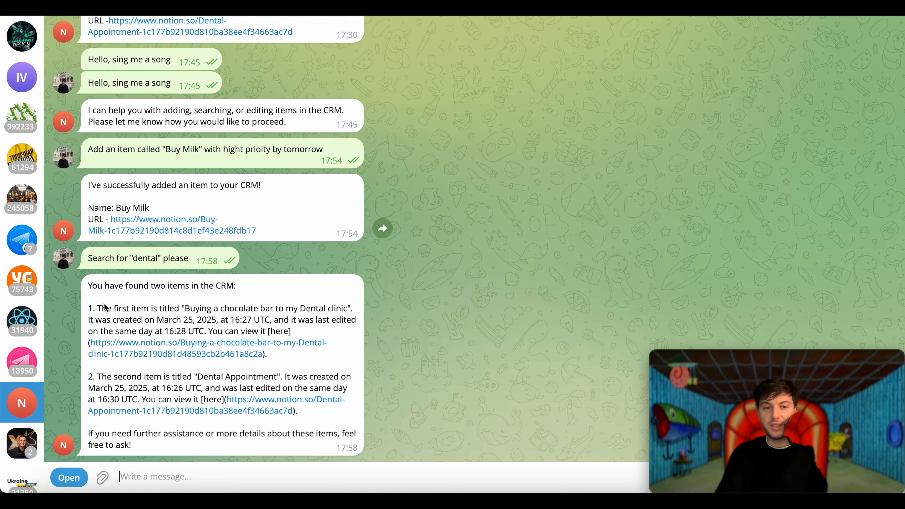
# - Heart-react to the bot's two-item dental reply and select its date, link and time text
pyautogui.doubleClick(193, 320)
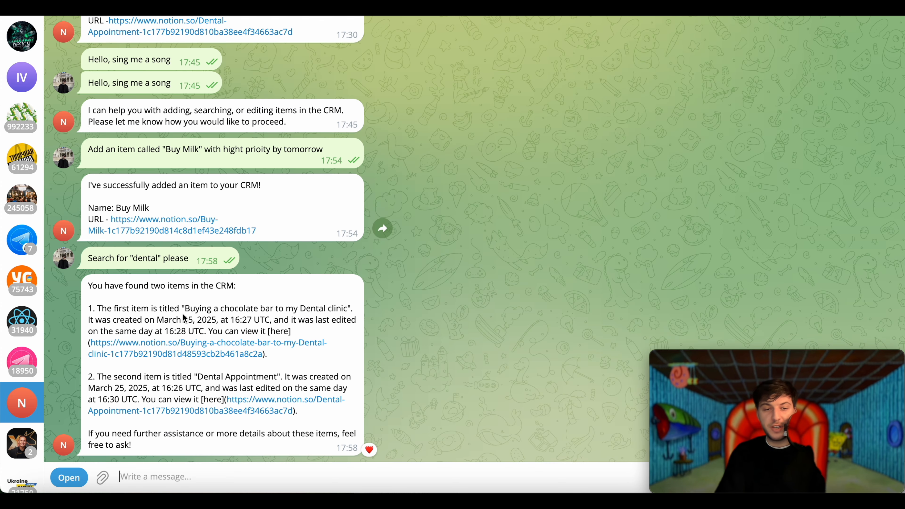
pyautogui.moveTo(279, 321); pyautogui.dragTo(138, 322)
pyautogui.moveTo(303, 354); pyautogui.dragTo(103, 343)
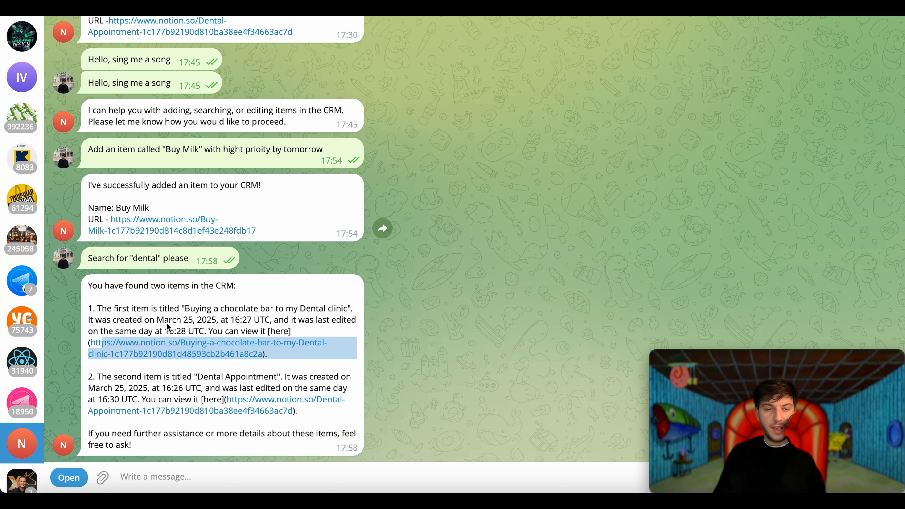
pyautogui.moveTo(157, 320); pyautogui.dragTo(282, 320)
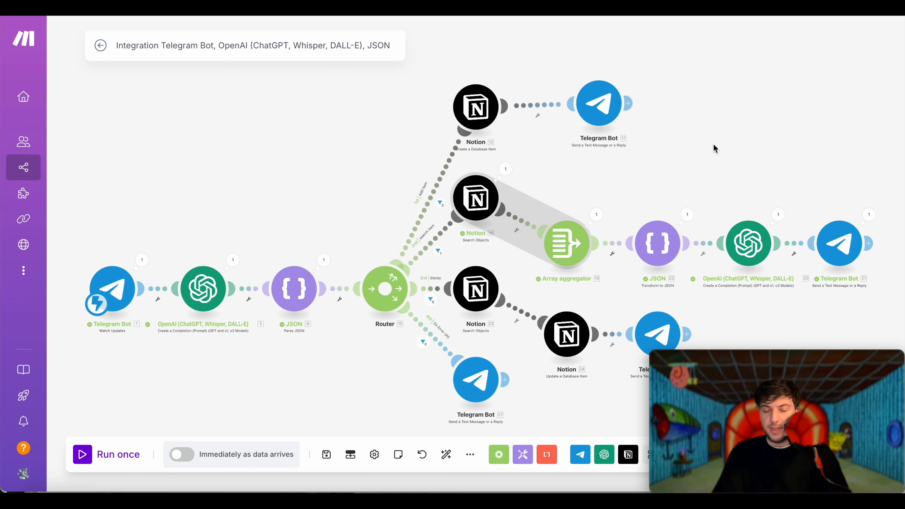
pyautogui.moveTo(715, 148); pyautogui.dragTo(502, 148)
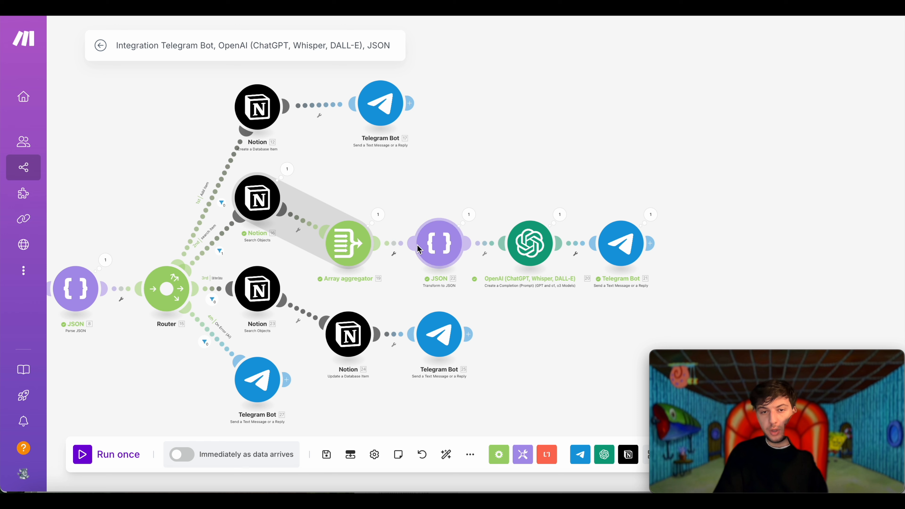
# - Expand the Array aggregator's last-run output to view its first aggregated item
pyautogui.click(379, 214)
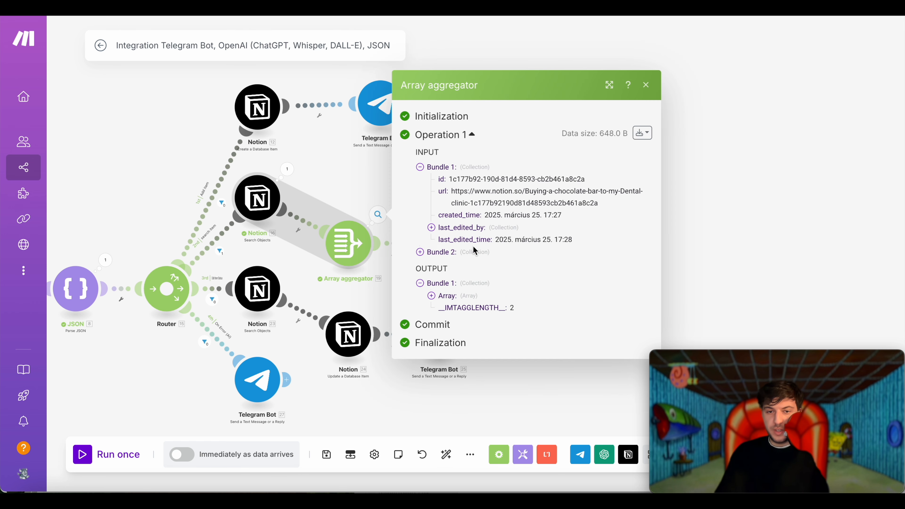
pyautogui.click(431, 296)
pyautogui.click(443, 296)
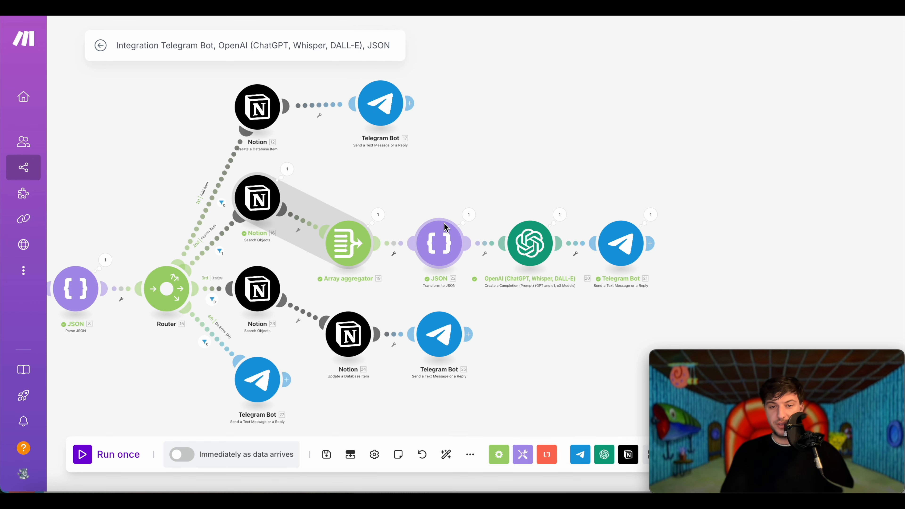
# - Confirm the JSON module's JSON Object is mapped to 19. Array[] from the aggregator
pyautogui.click(446, 253)
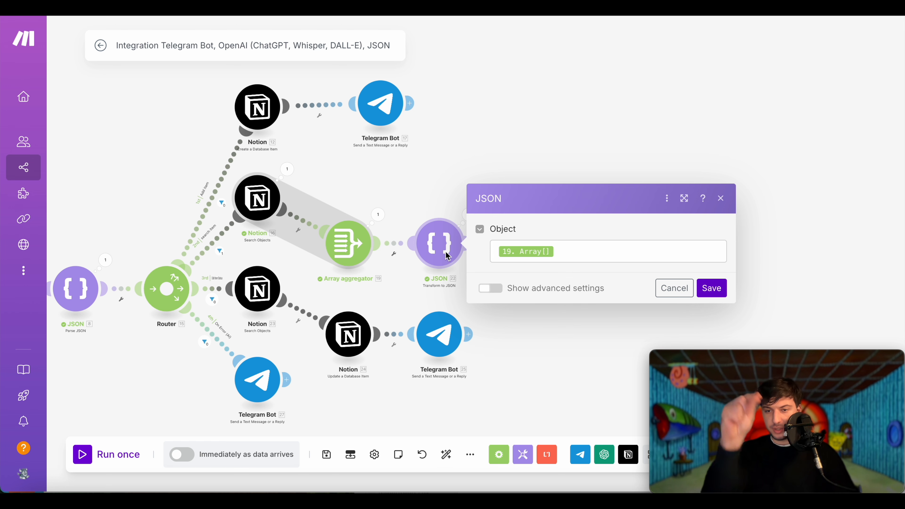
pyautogui.scroll(5, 446, 260)
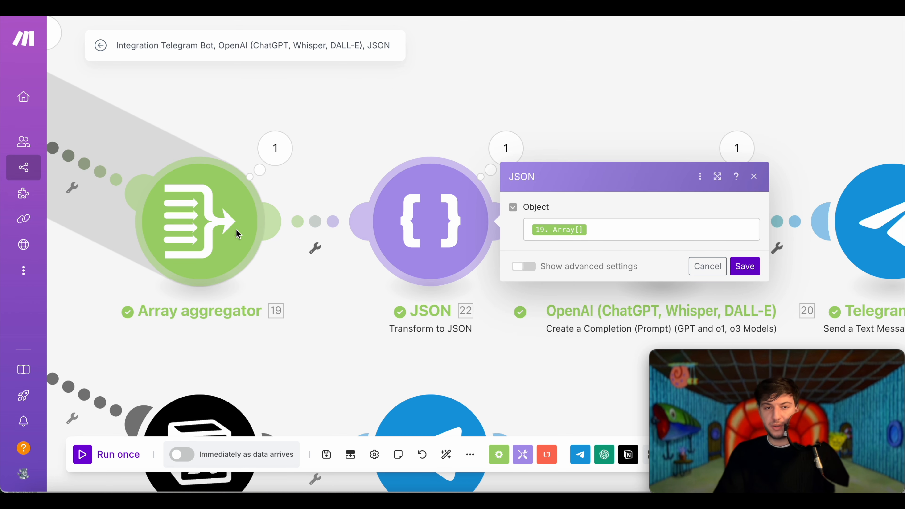
pyautogui.click(274, 147)
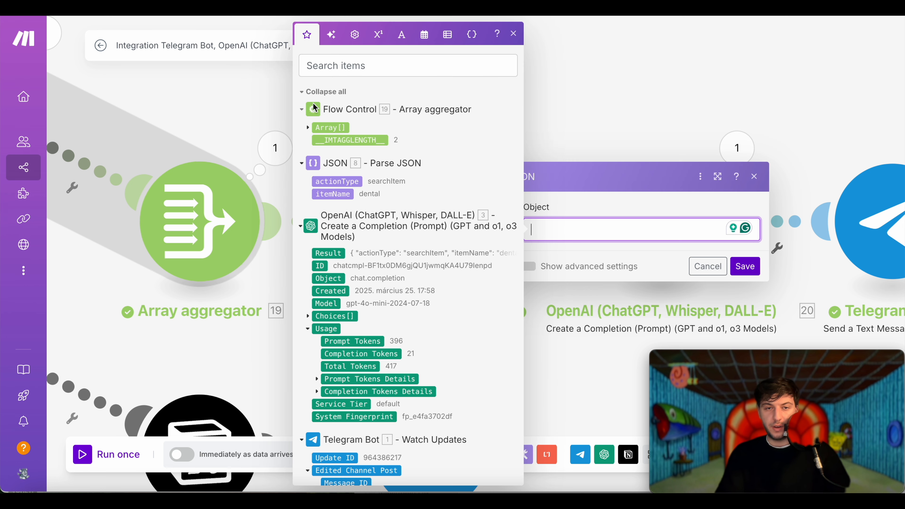
pyautogui.click(337, 126)
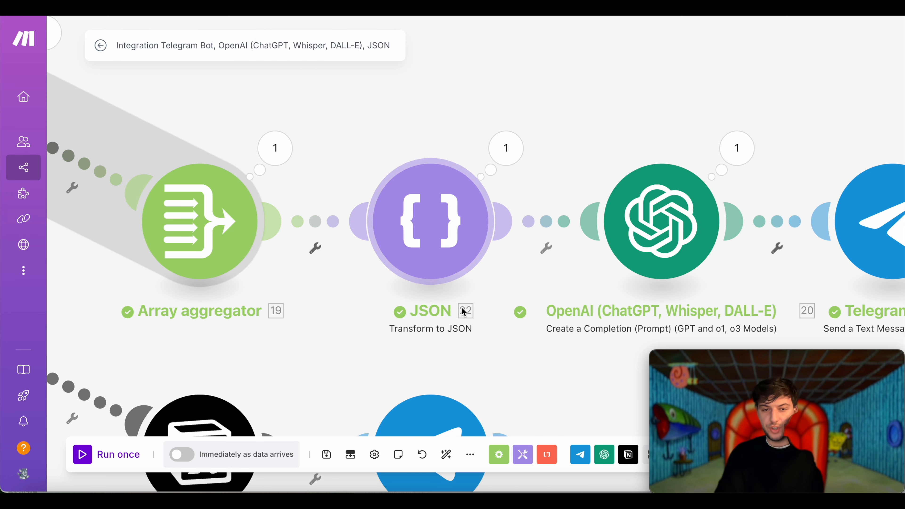
pyautogui.hscroll(3, 630, 121)
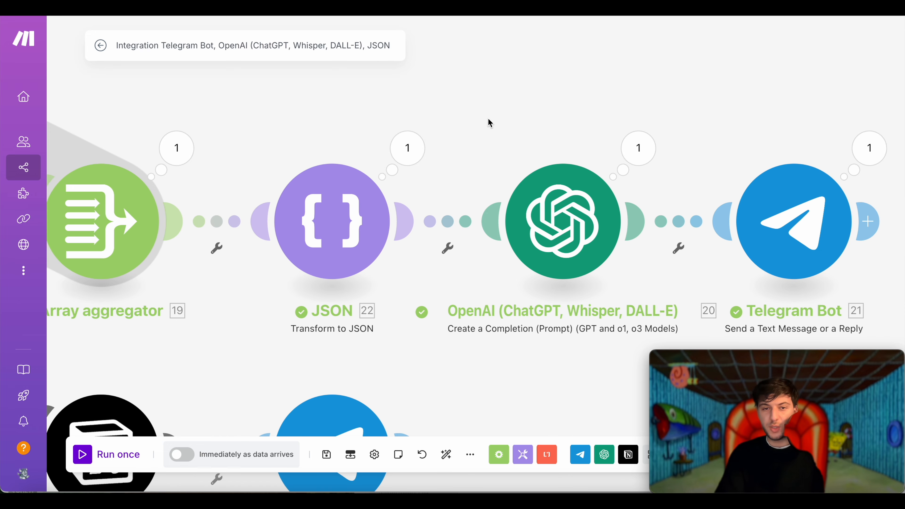
# - Inspect the JSON module's output string, then bring up the OpenAI module's settings
pyautogui.click(409, 148)
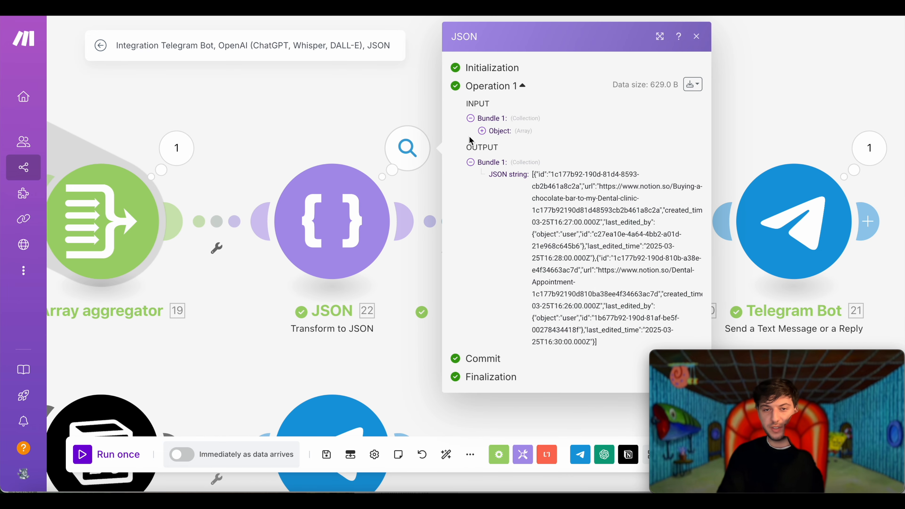
pyautogui.click(482, 132)
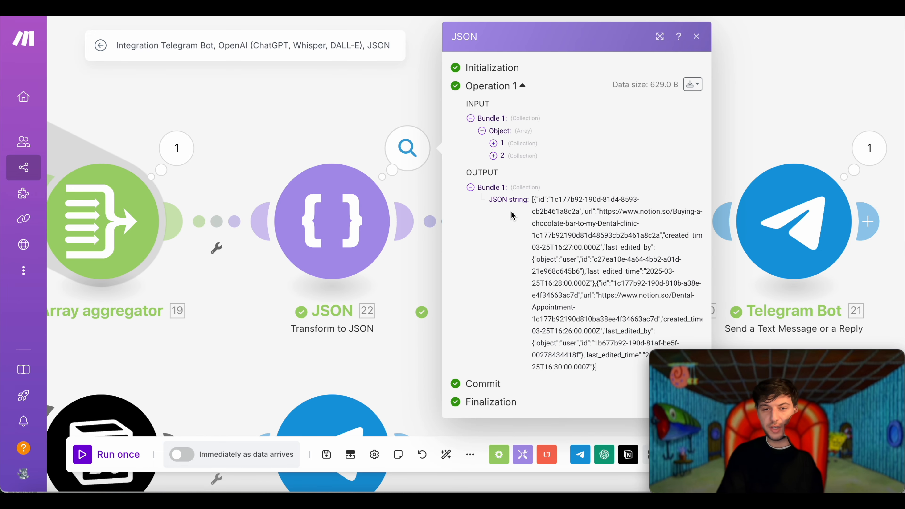
pyautogui.moveTo(598, 367); pyautogui.dragTo(534, 200)
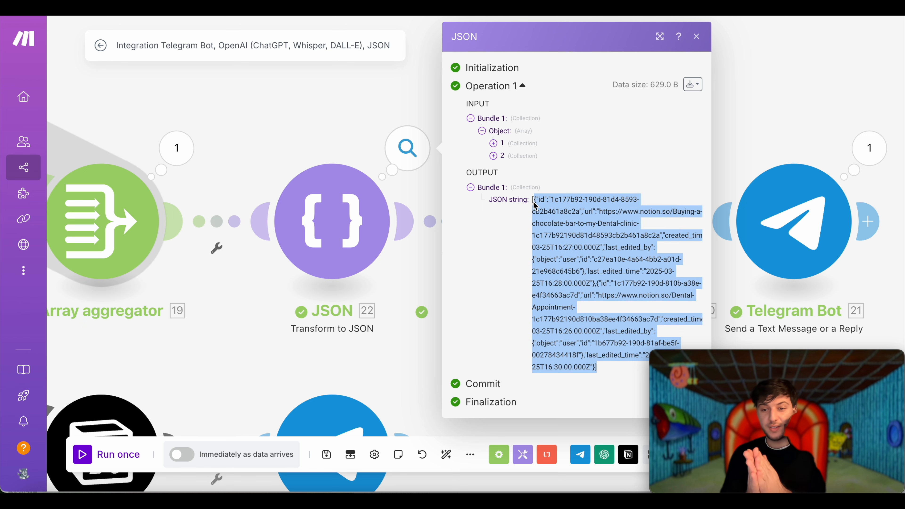
pyautogui.click(589, 231)
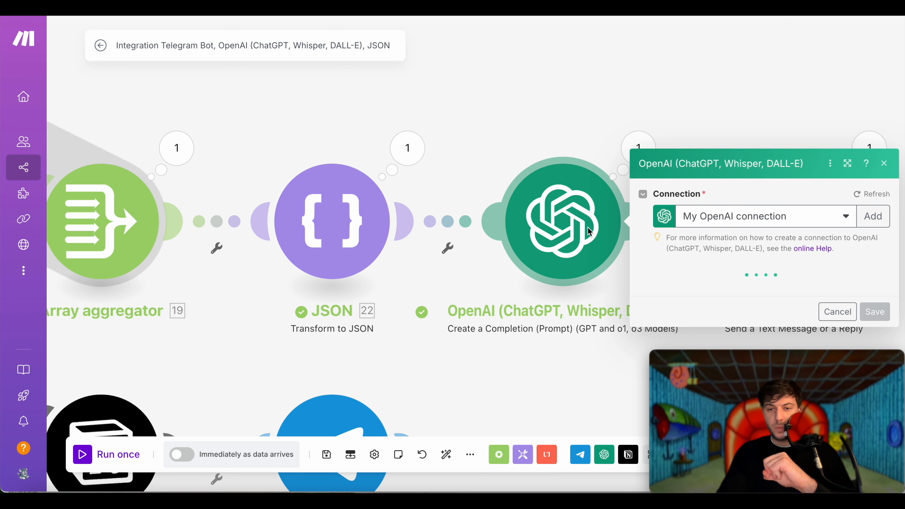
# - Review the OpenAI module's Message 2 user prompt, which maps the 22. JSON string
pyautogui.scroll(-3, 772, 250)
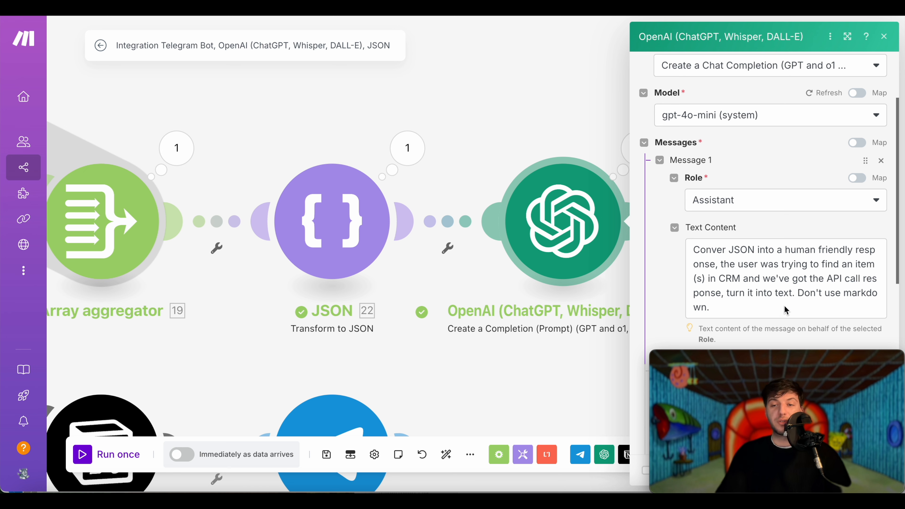
pyautogui.scroll(-1, 785, 305)
pyautogui.scroll(-5, 783, 272)
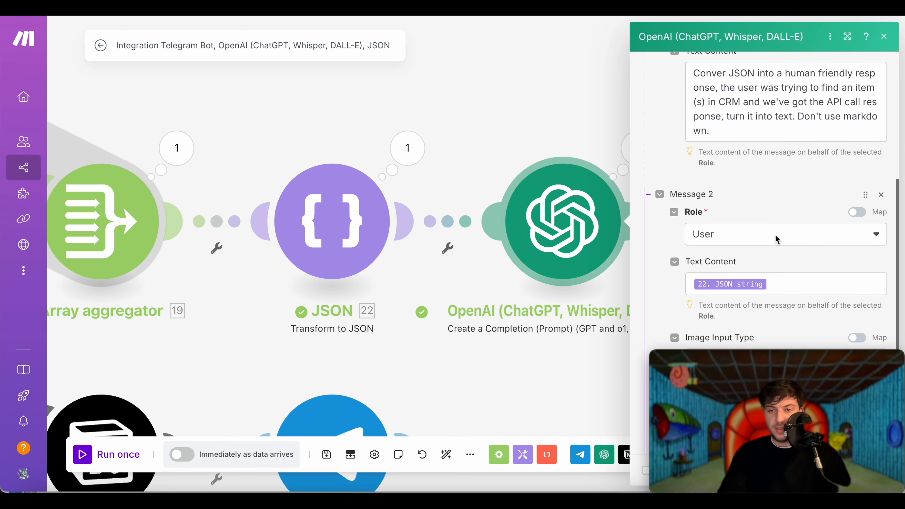
pyautogui.scroll(-1, 775, 234)
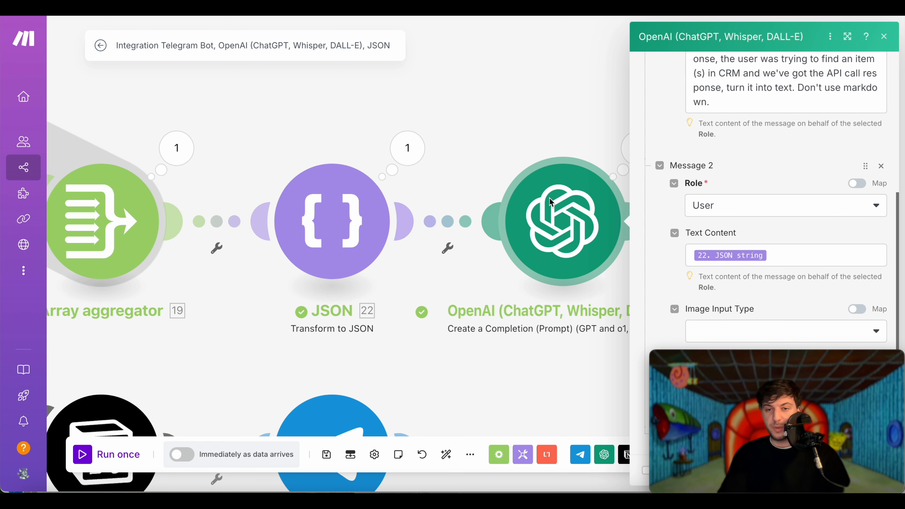
pyautogui.click(621, 227)
# - Read the OpenAI run output and check the generated two-item CRM summary text
pyautogui.click(647, 146)
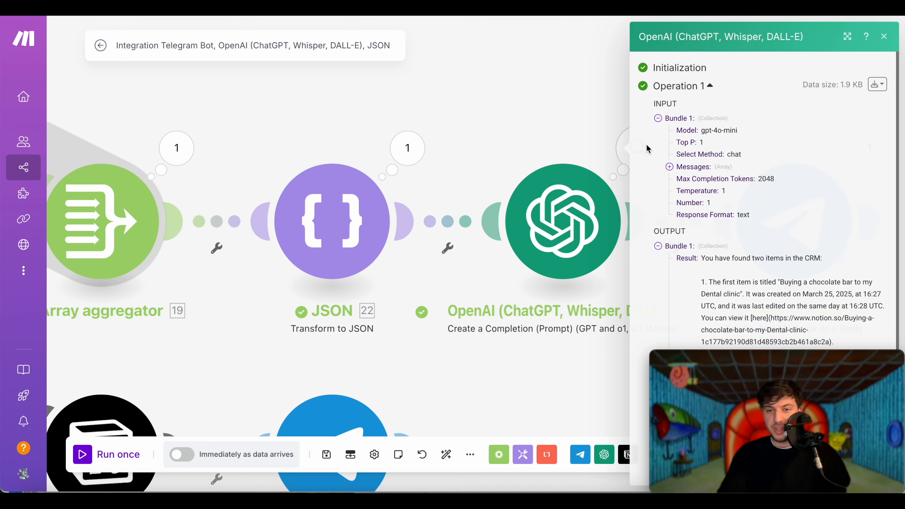
pyautogui.scroll(-2, 677, 203)
pyautogui.scroll(-1, 704, 225)
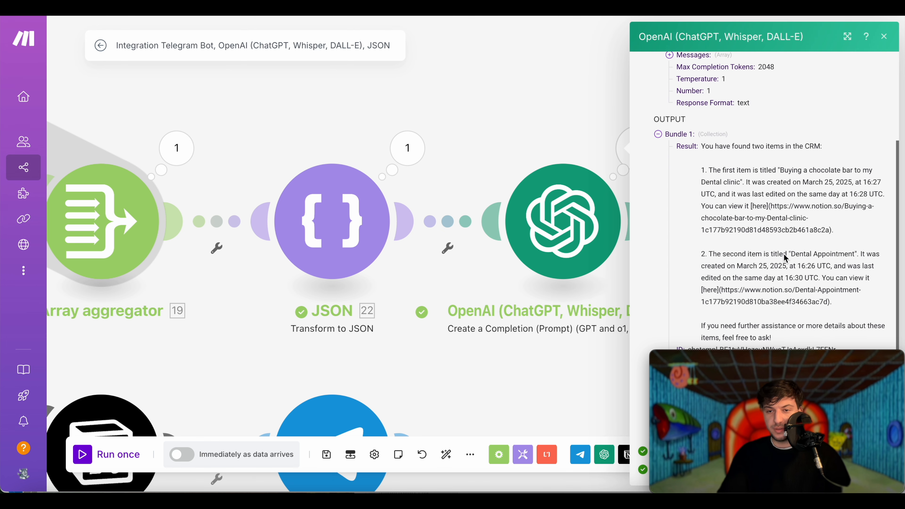
pyautogui.tripleClick(697, 166)
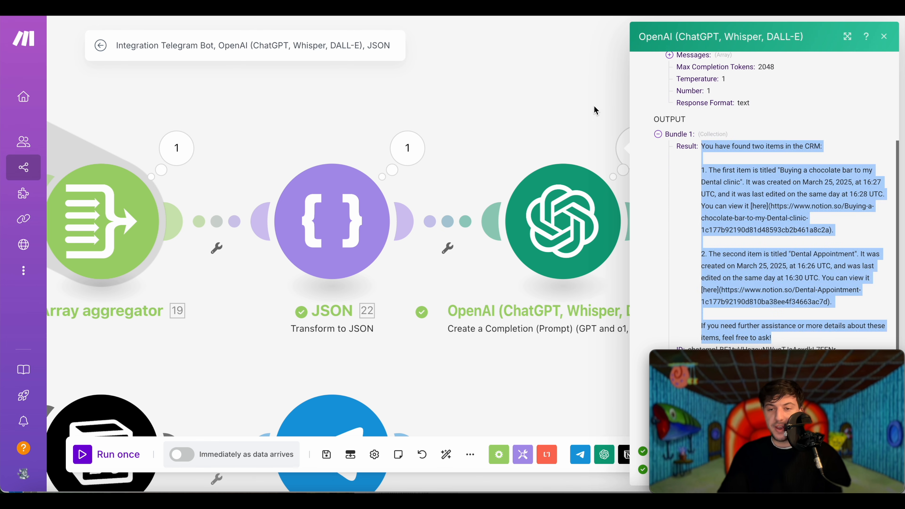
pyautogui.click(595, 110)
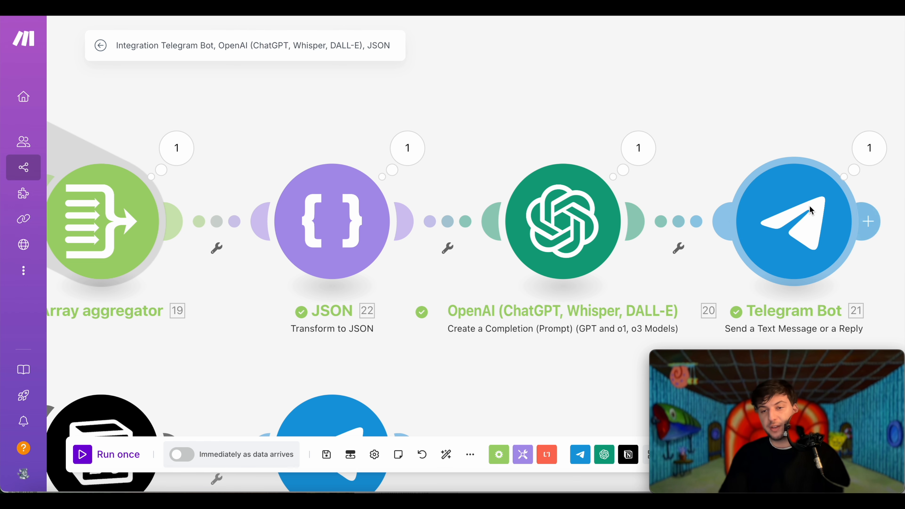
# - Check the Telegram Bot reply module's settings, then bring the OpenAI run output back up
pyautogui.click(809, 216)
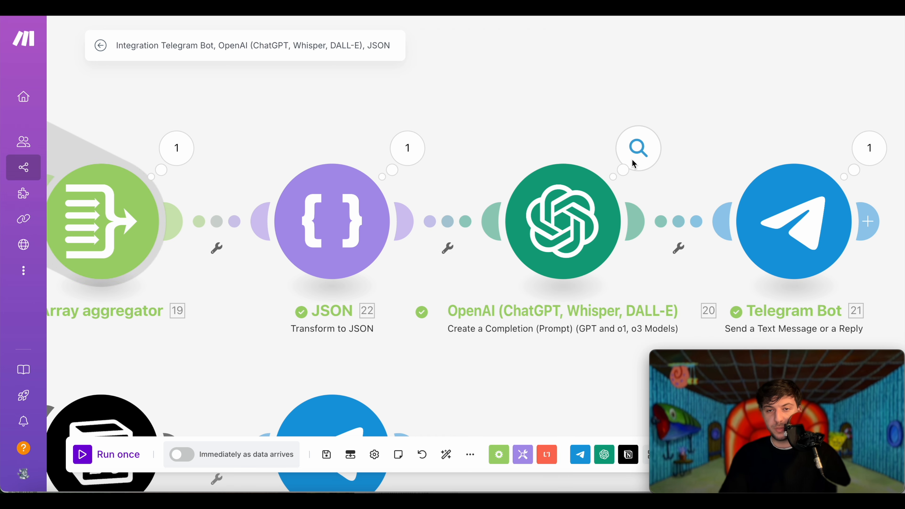
pyautogui.click(632, 160)
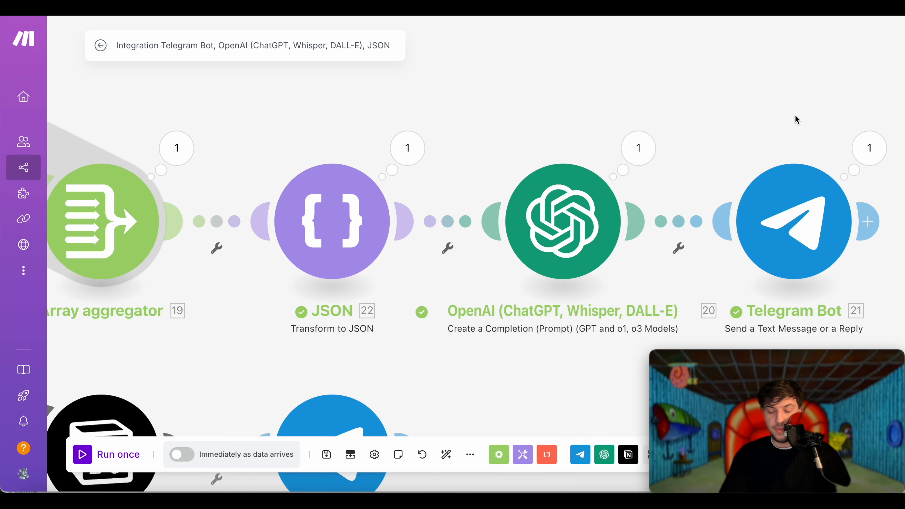
pyautogui.hscroll(-5, 534, 174)
pyautogui.scroll(-2, 534, 174)
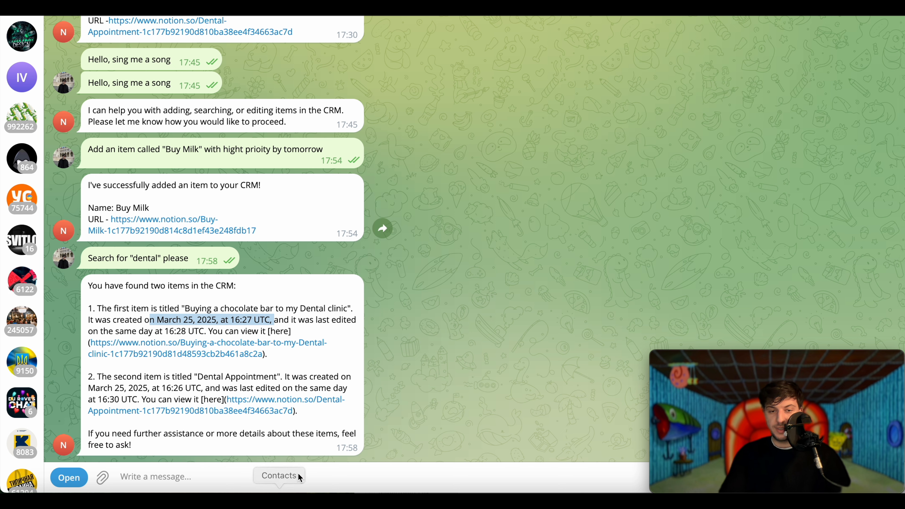
pyautogui.click(168, 430)
pyautogui.moveTo(78, 316); pyautogui.dragTo(87, 308)
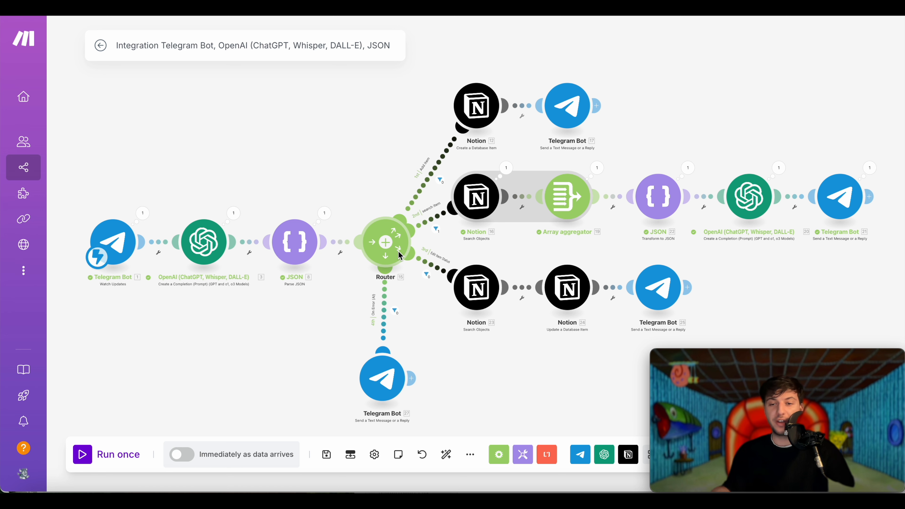
# - Add a new Router route with a Notion search of database items in the CRM database
pyautogui.click(398, 251)
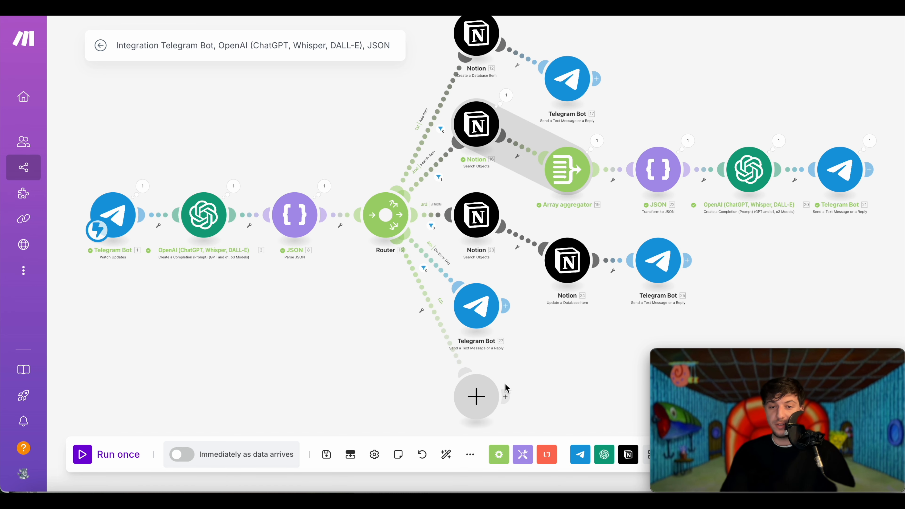
pyautogui.click(486, 348)
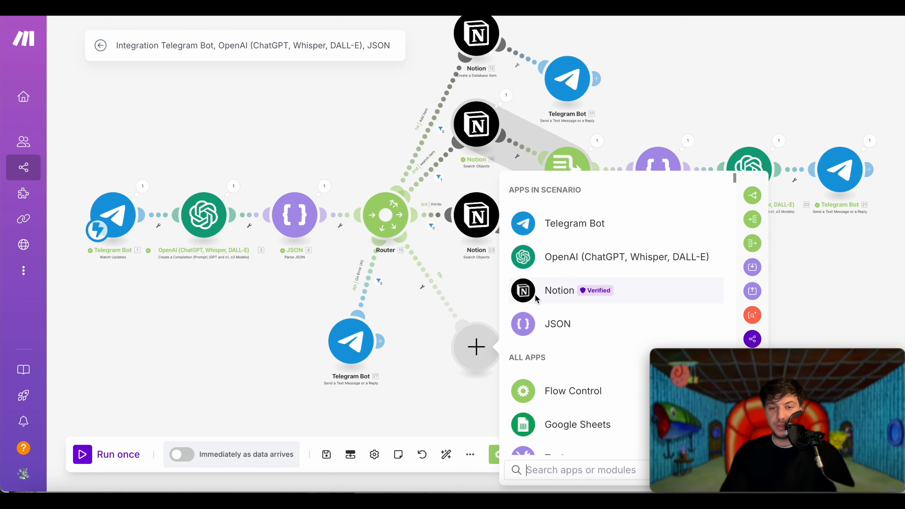
pyautogui.click(556, 297)
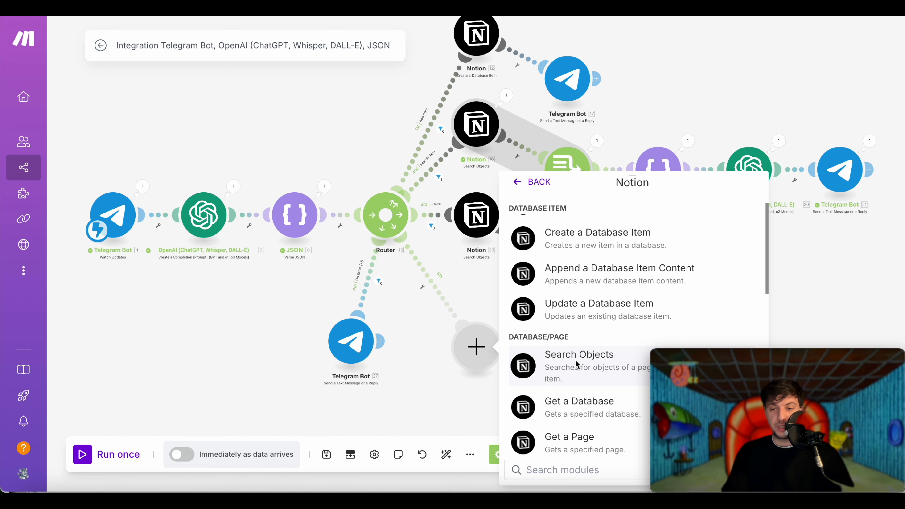
pyautogui.click(577, 363)
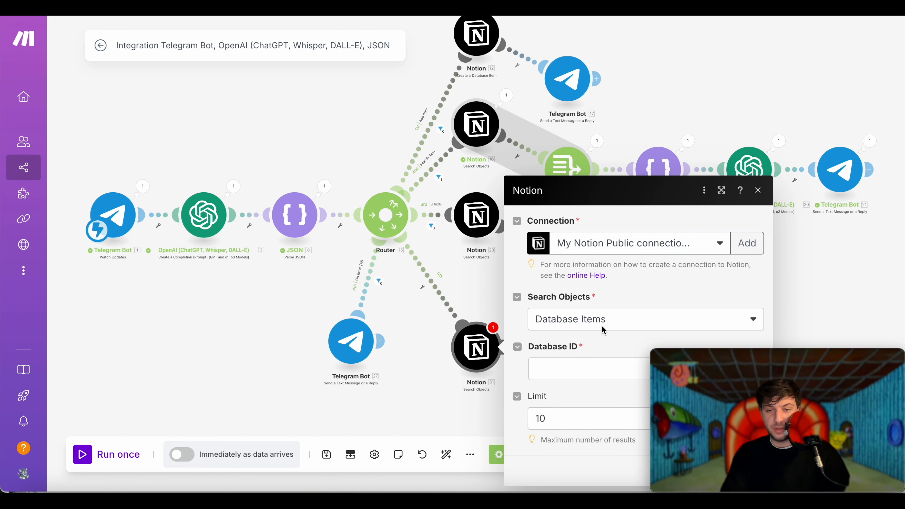
pyautogui.click(613, 327)
pyautogui.click(654, 301)
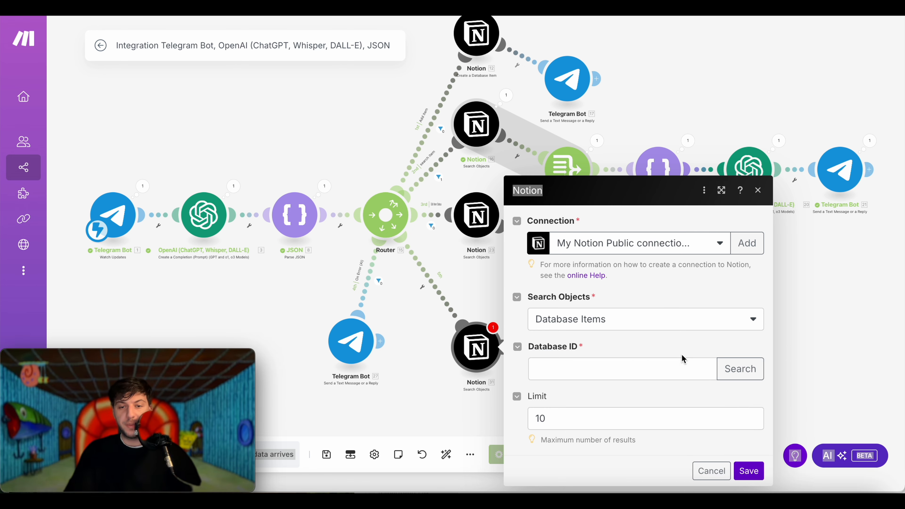
pyautogui.click(733, 371)
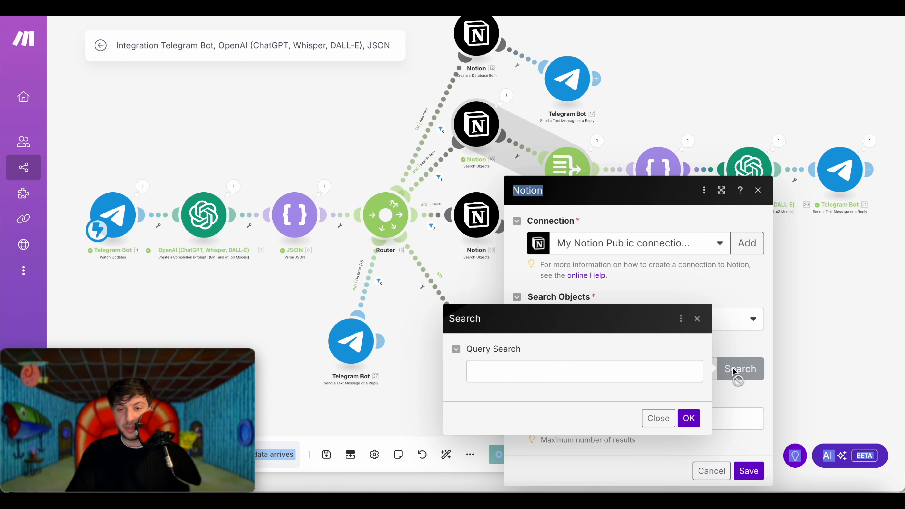
pyautogui.click(589, 368)
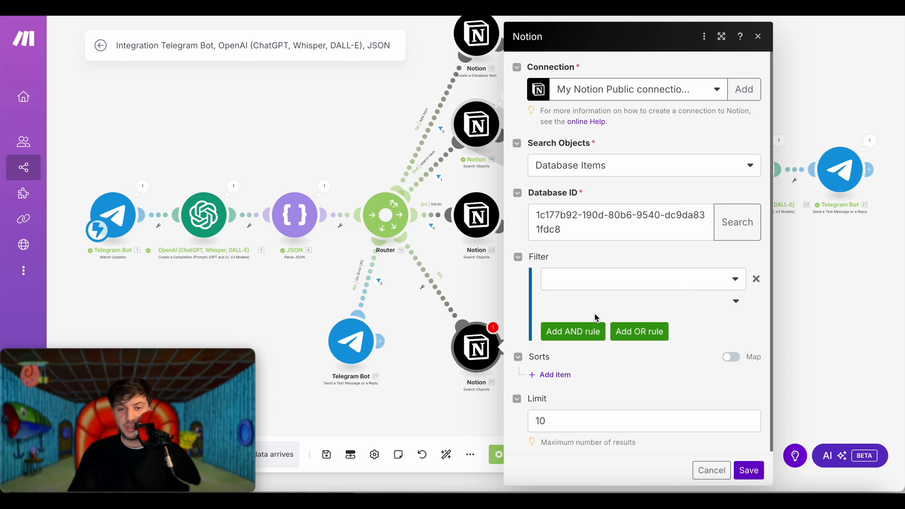
# - Filter the search to Task name (Title) containing 8. itemName, limit 1, and save
pyautogui.click(575, 280)
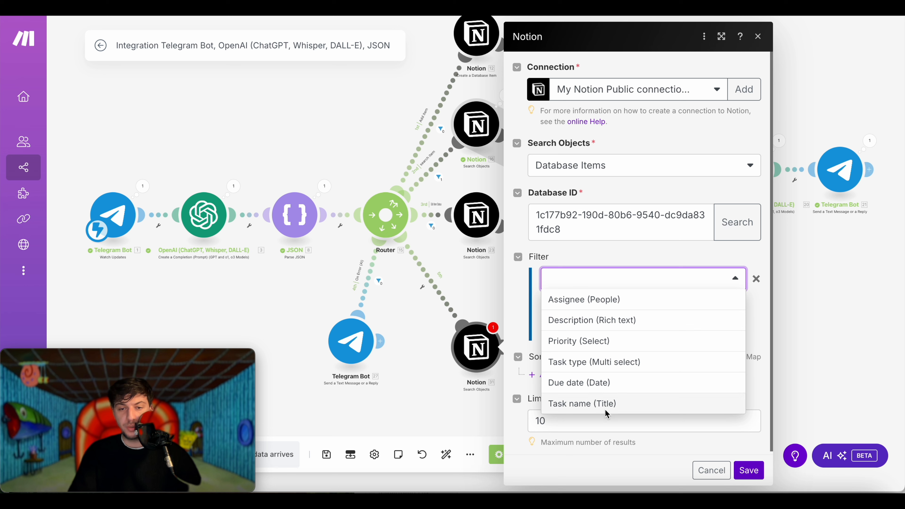
pyautogui.click(599, 403)
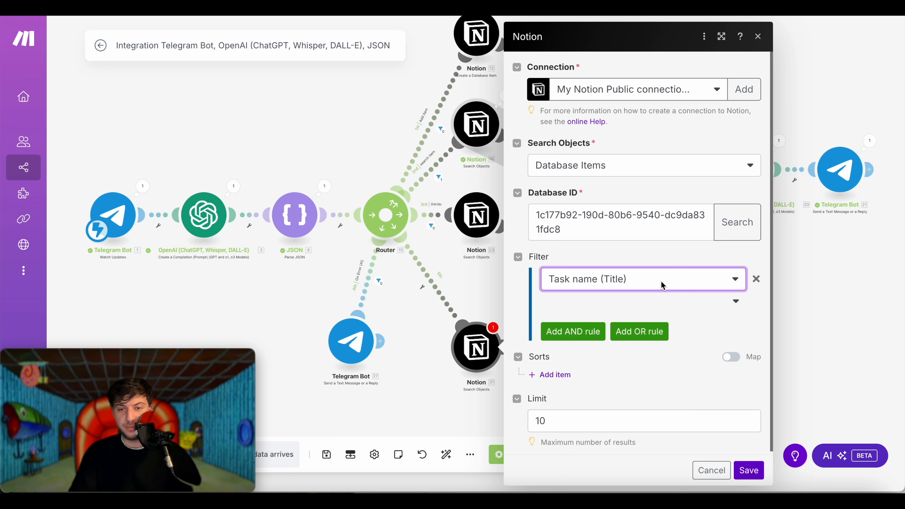
pyautogui.click(665, 303)
pyautogui.click(613, 394)
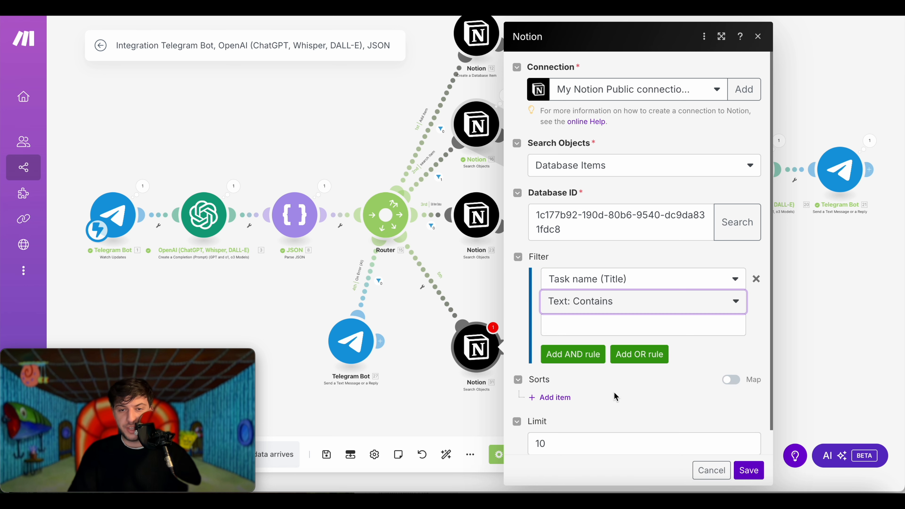
pyautogui.click(648, 328)
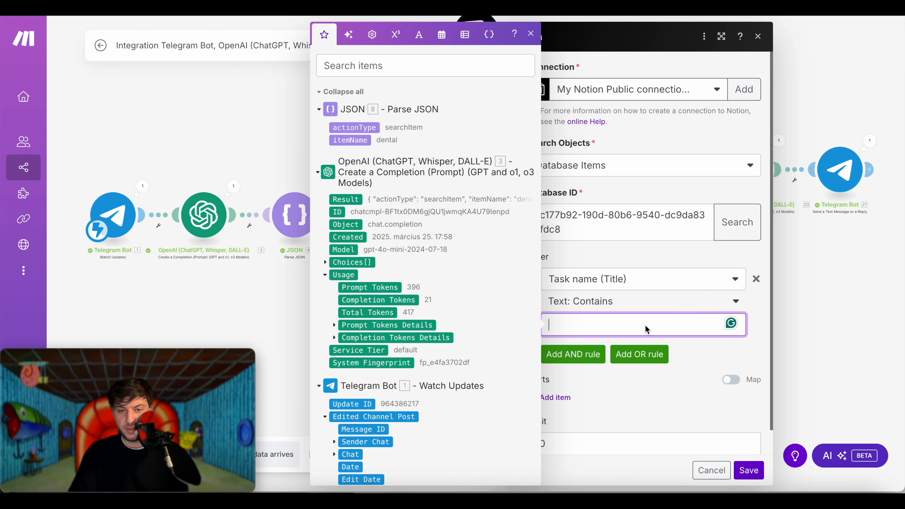
pyautogui.click(350, 140)
pyautogui.click(556, 413)
pyautogui.click(556, 414)
pyautogui.press('BackSpace')
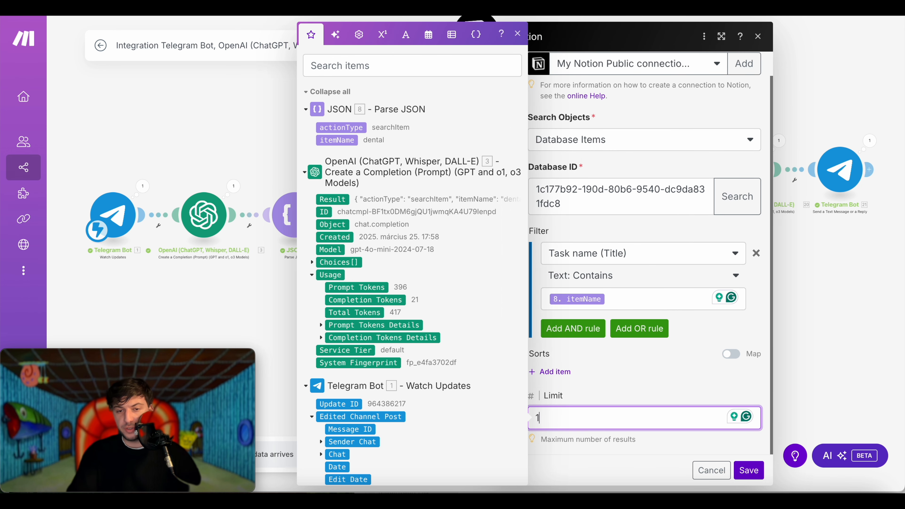
pyautogui.click(624, 378)
pyautogui.click(749, 471)
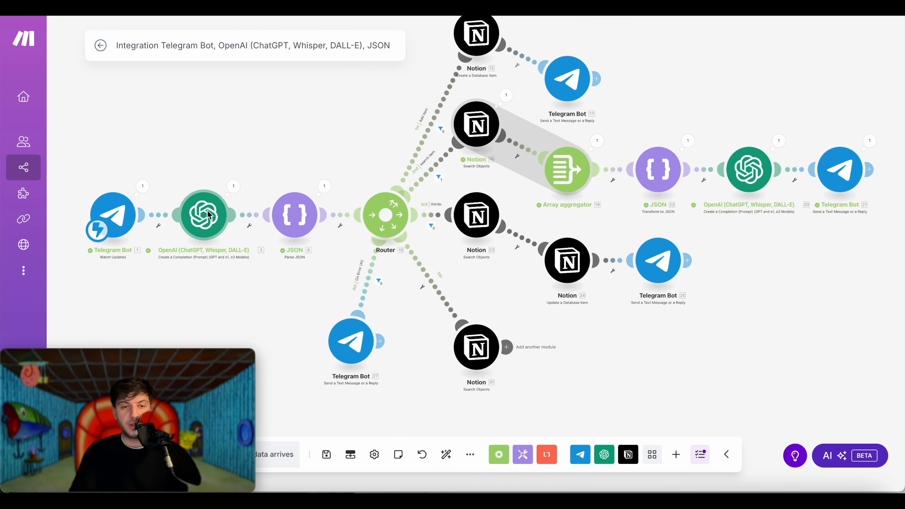
pyautogui.click(208, 215)
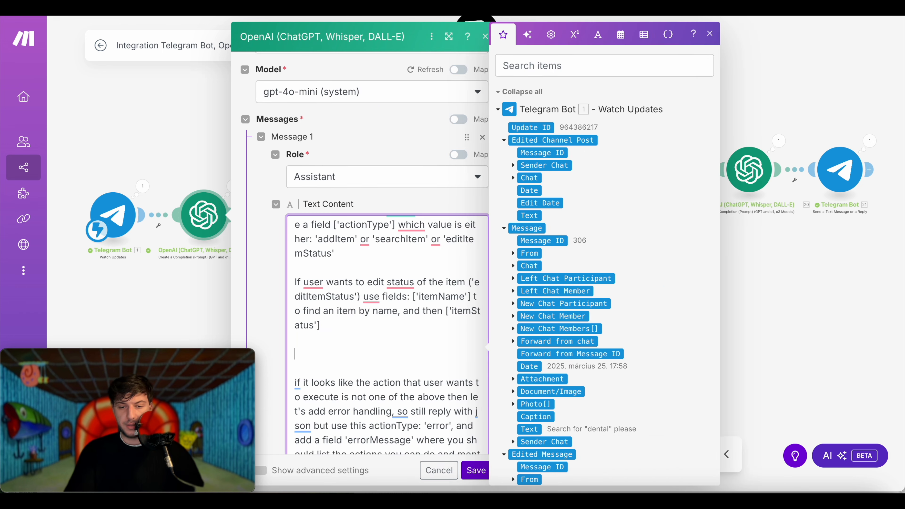
# - Write the prompt rule: edit-description requests use actionType 'editItemDescription' with fields like itemName
pyautogui.write('ser want t')
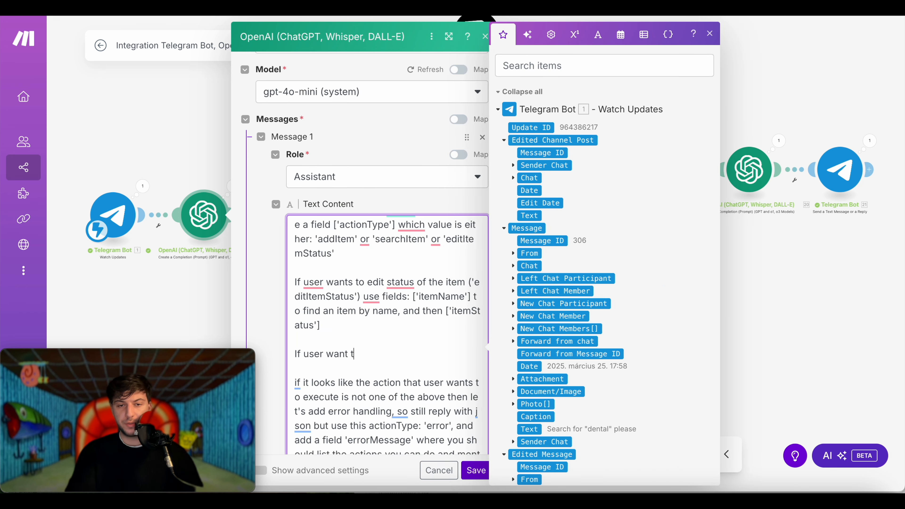
pyautogui.write("o edit item's desc")
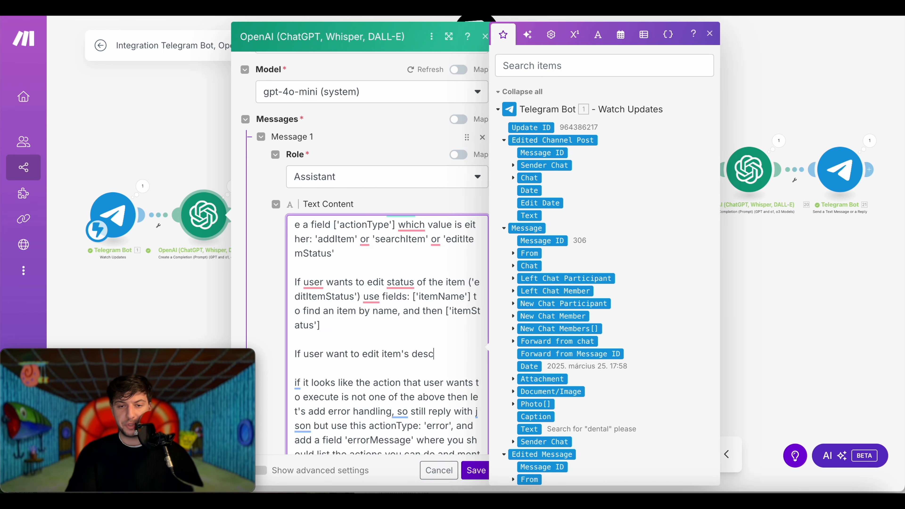
pyautogui.write('ription use the acti')
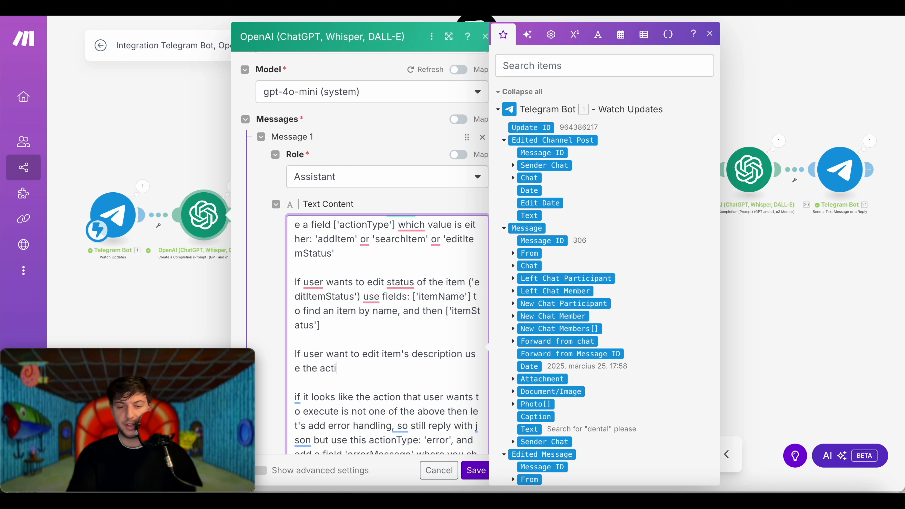
pyautogui.write("onType: 'edit")
pyautogui.press('BackSpace')
pyautogui.press('BackSpace')
pyautogui.write("Type: 'editItem")
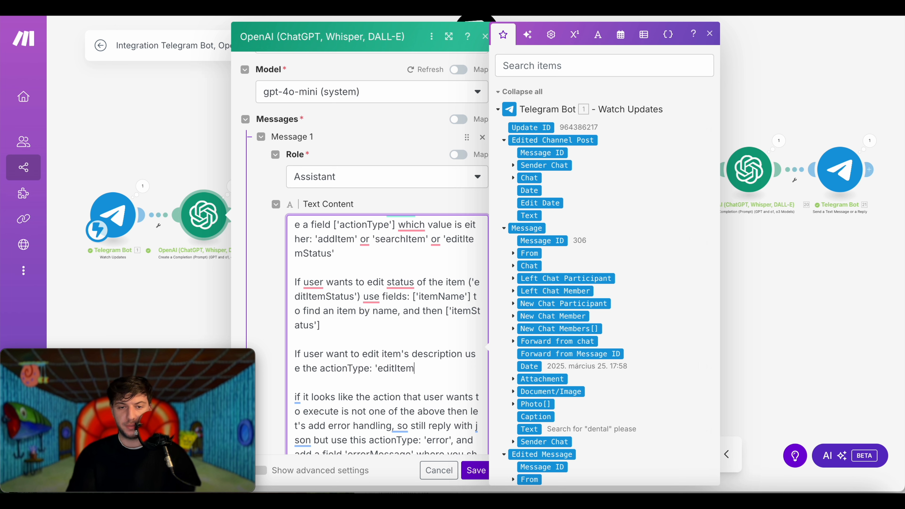
pyautogui.write('Description')
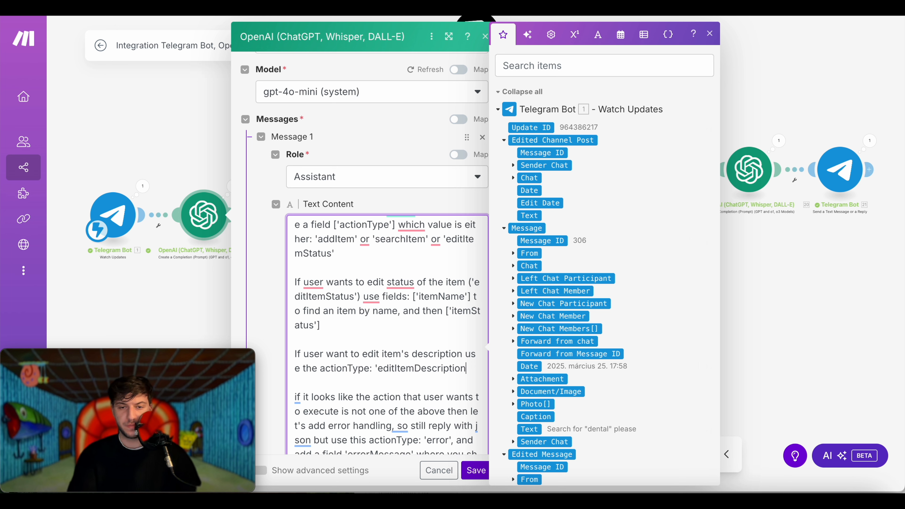
pyautogui.write("' and  following fields:")
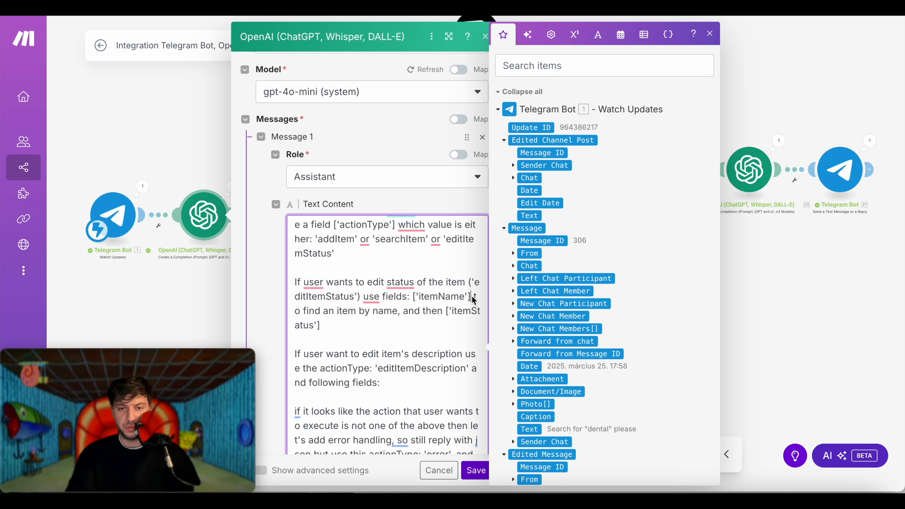
pyautogui.moveTo(472, 297); pyautogui.dragTo(413, 299)
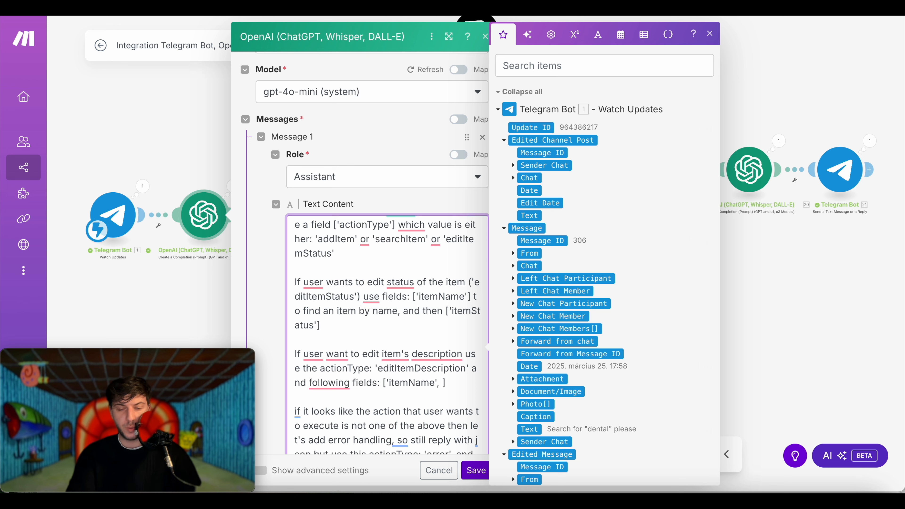
pyautogui.write('em')
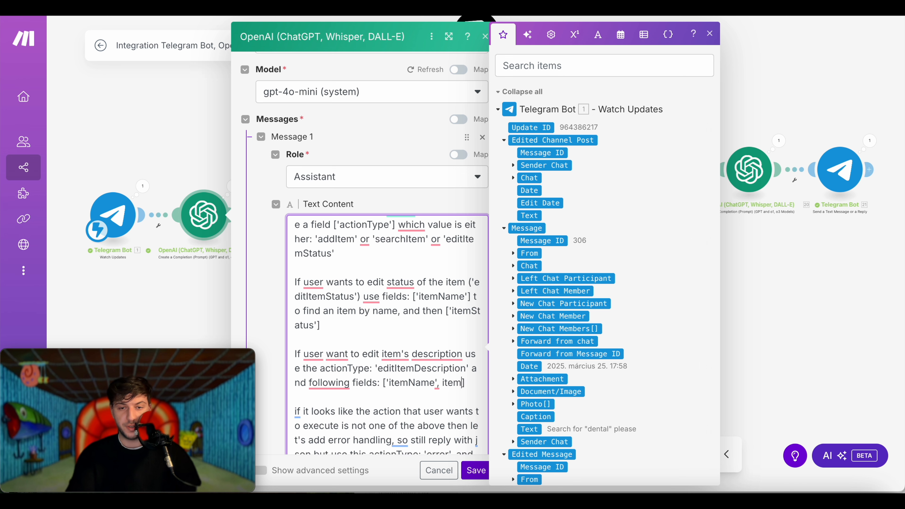
pyautogui.moveTo(466, 384); pyautogui.dragTo(443, 385)
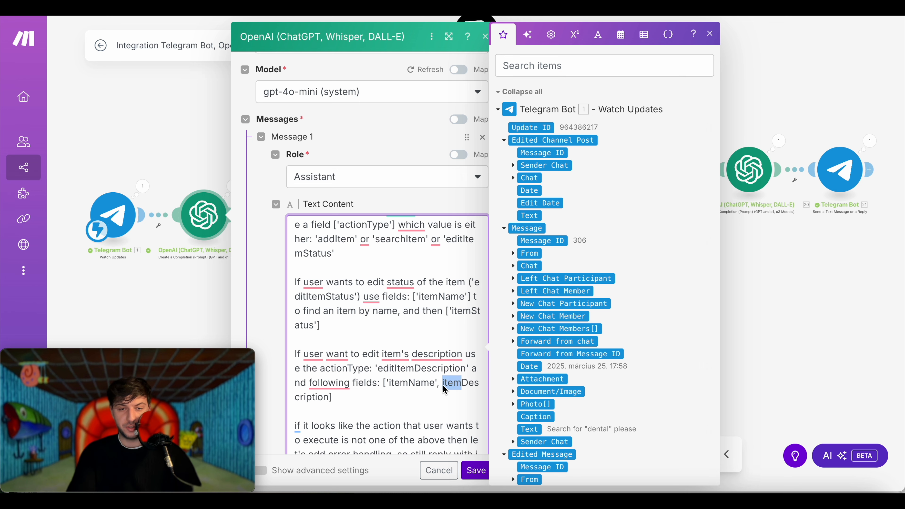
pyautogui.press('BackSpace')
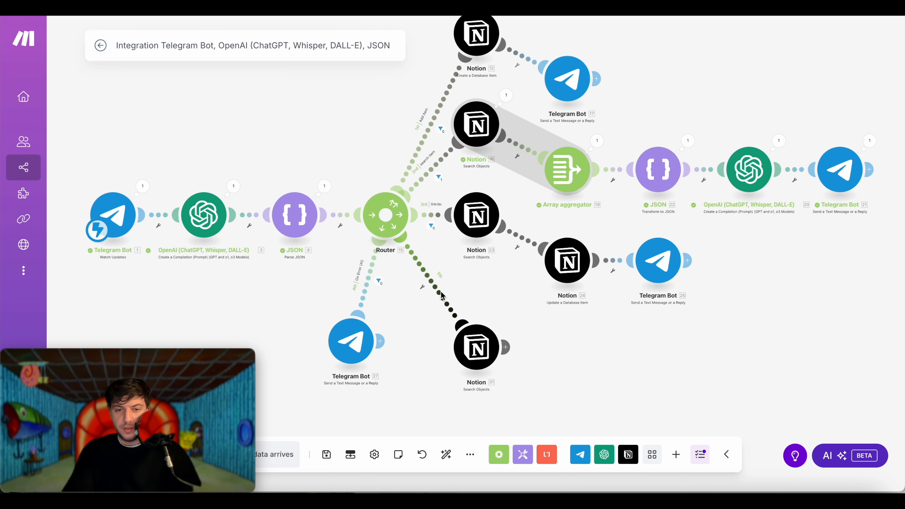
# - Label the fifth route 'Edit item description' and filter it on 8. actionType equal to editItemDescription
pyautogui.click(423, 287)
pyautogui.click(512, 203)
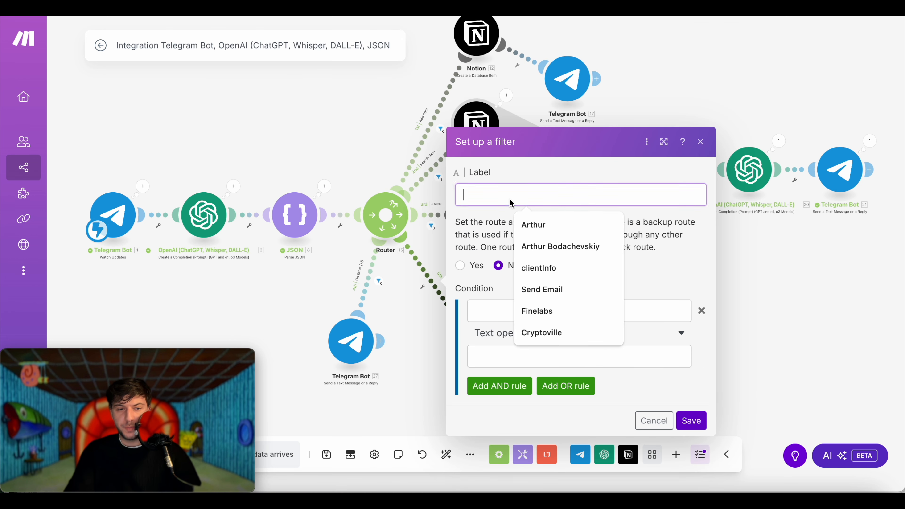
pyautogui.write('Edit item descriptn')
pyautogui.press('BackSpace')
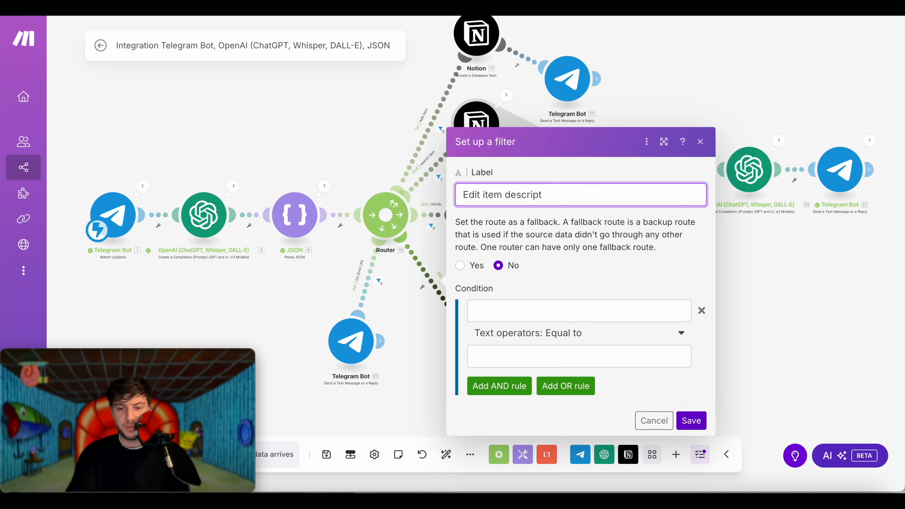
pyautogui.write('ion')
pyautogui.click(552, 319)
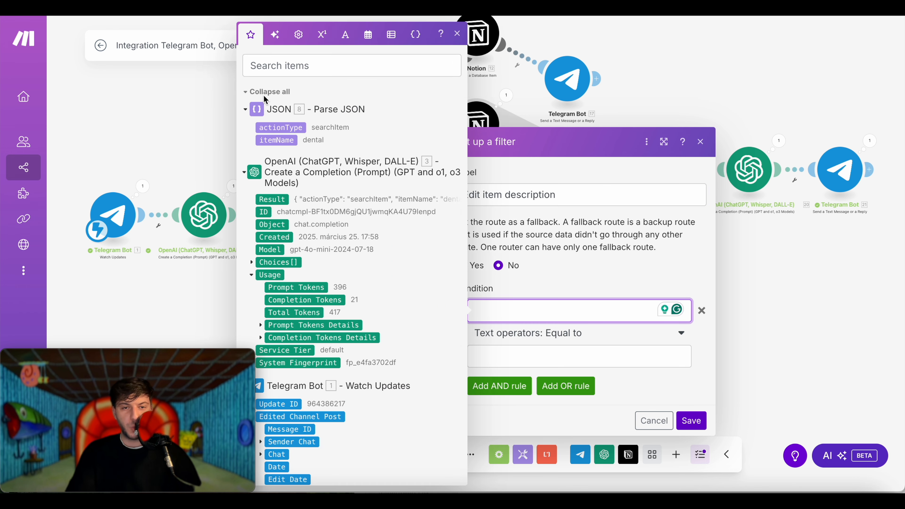
pyautogui.click(284, 127)
pyautogui.click(565, 361)
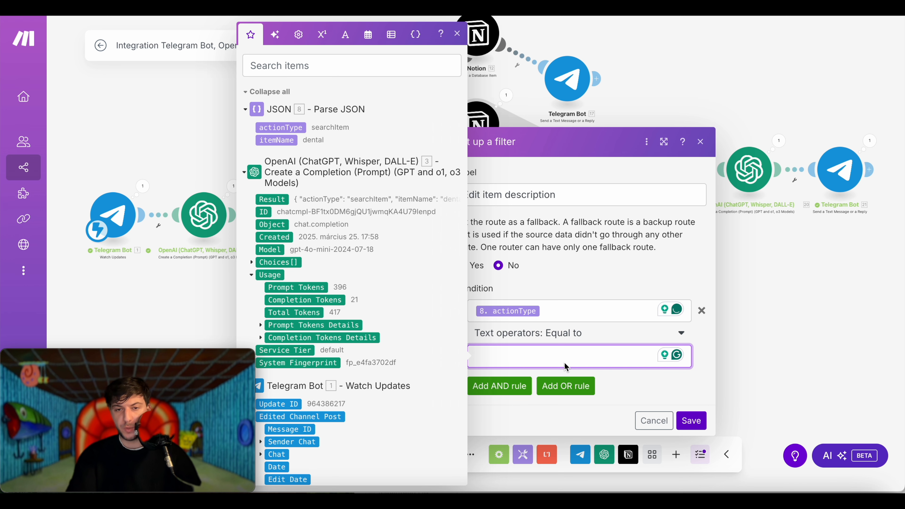
pyautogui.write('editItemDescri')
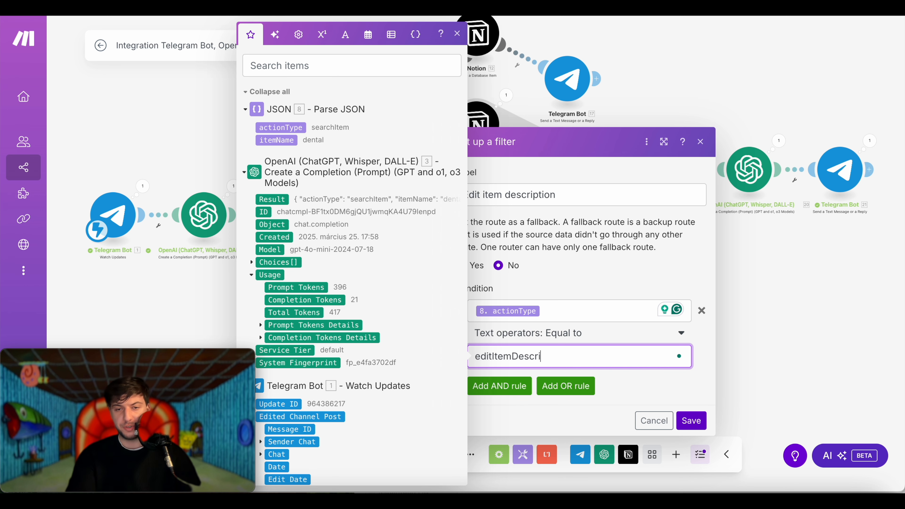
pyautogui.click(692, 421)
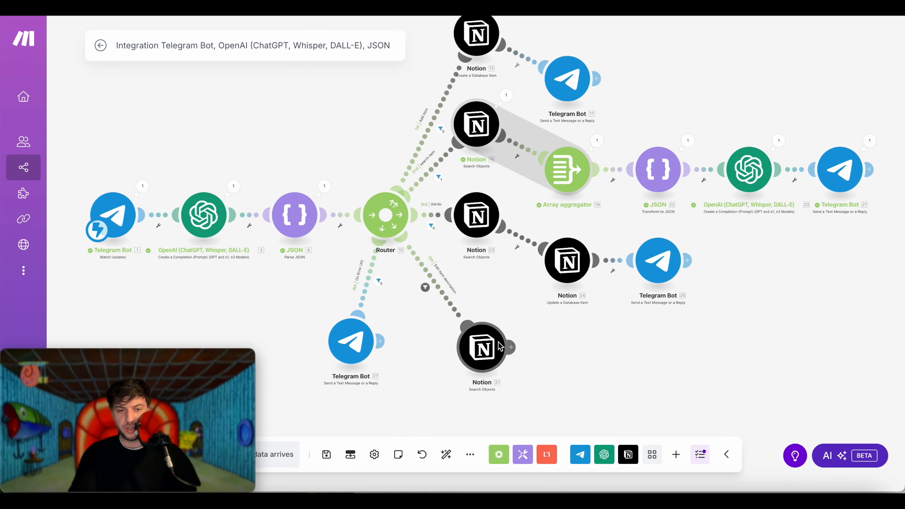
pyautogui.moveTo(501, 346); pyautogui.dragTo(549, 349)
# - Send the bot the message 'Edit description for Dental "test desc'
pyautogui.click(545, 349)
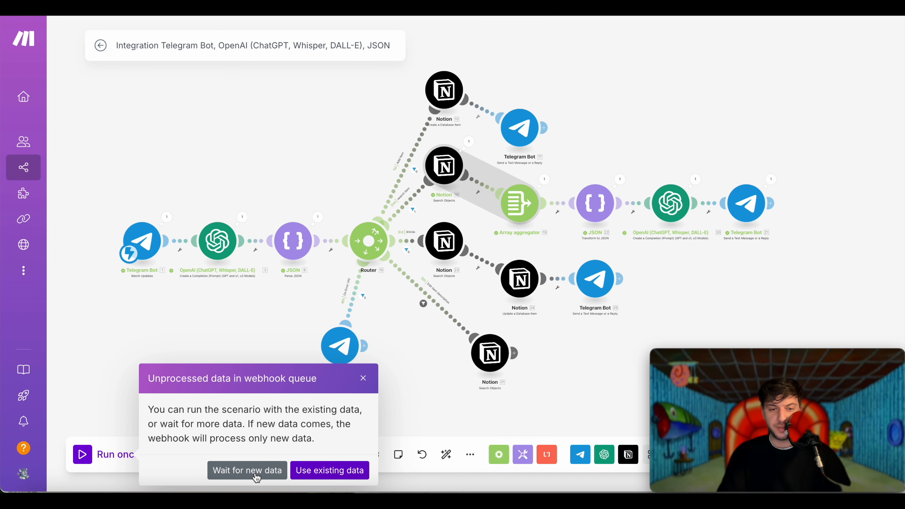
pyautogui.press('super+Tab')
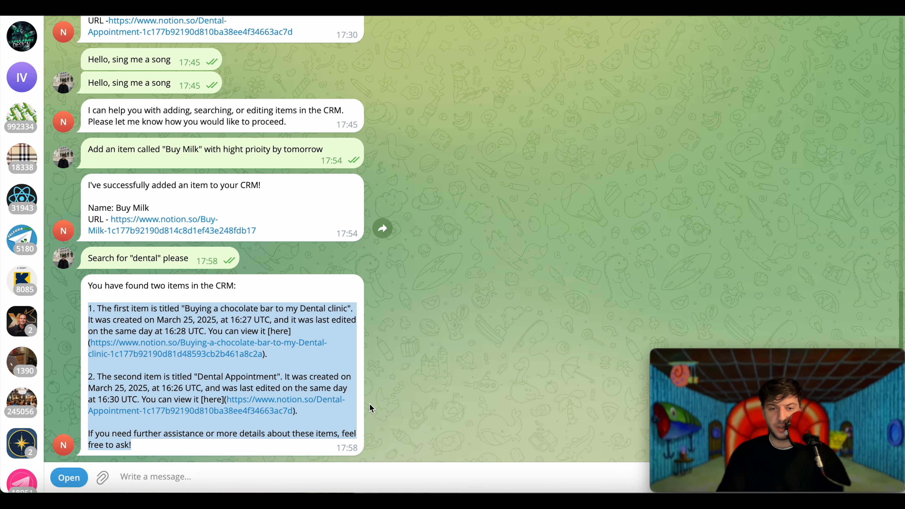
pyautogui.click(371, 408)
pyautogui.write('Edit des')
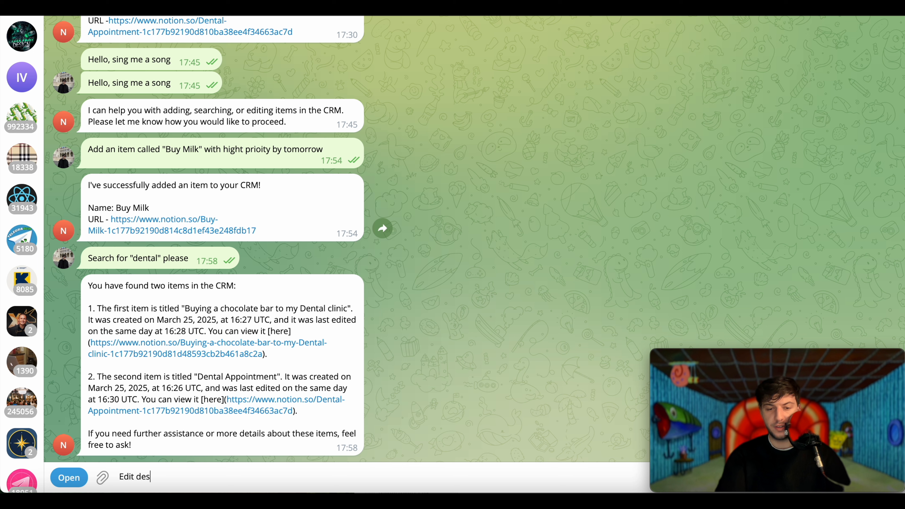
pyautogui.write('cription for Dental "test desc')
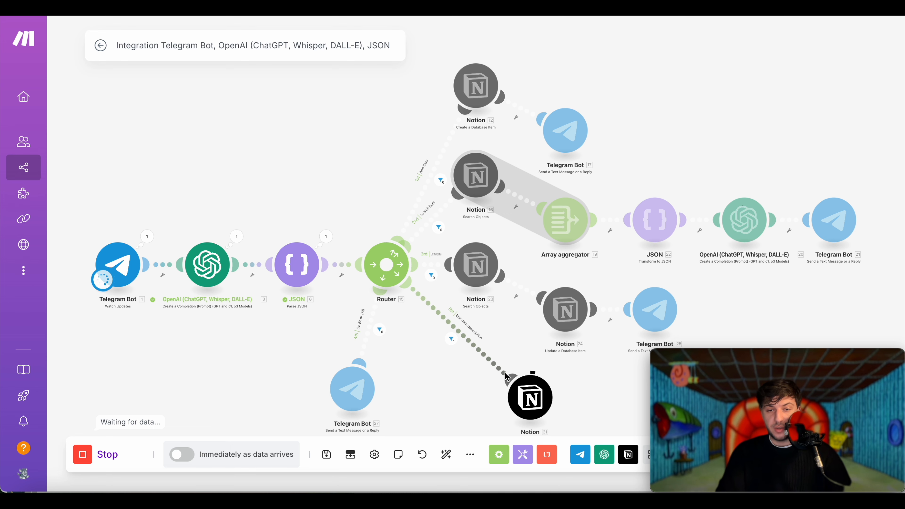
# - Confirm the Notion search module's run output returns one matching page
pyautogui.click(535, 397)
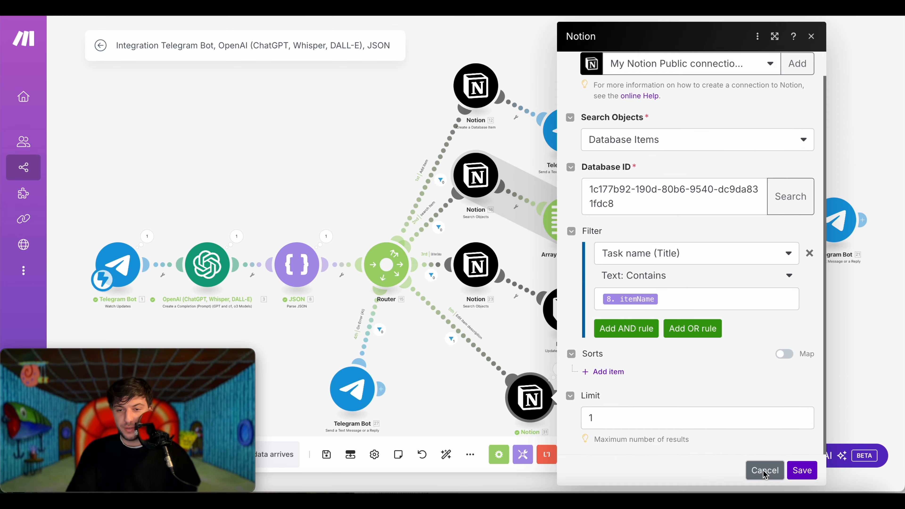
pyautogui.click(764, 473)
pyautogui.click(556, 371)
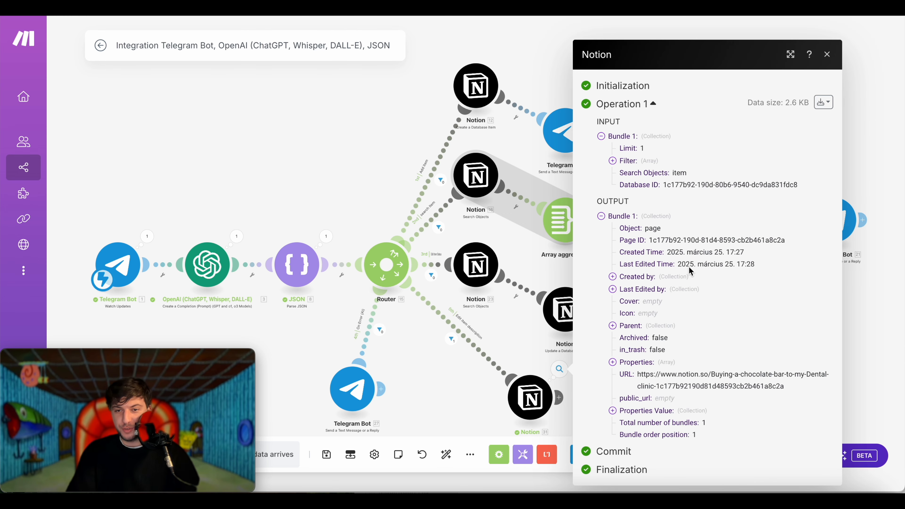
pyautogui.click(458, 388)
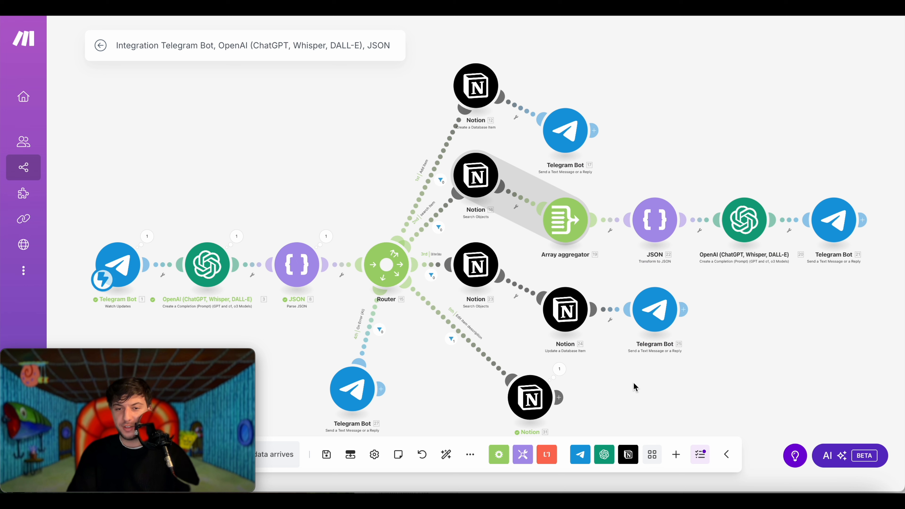
# - Add a Notion 'Update a Database Item' module targeting the 'tasks' database
pyautogui.click(561, 398)
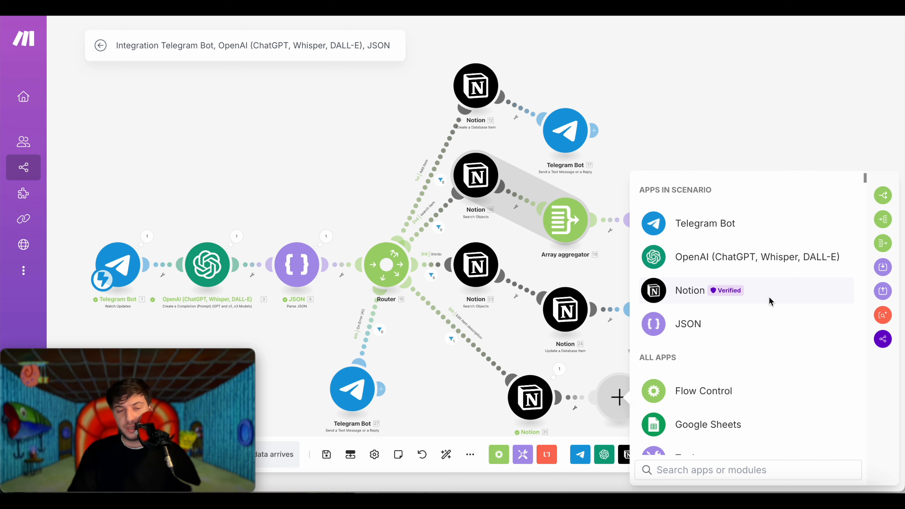
pyautogui.click(769, 296)
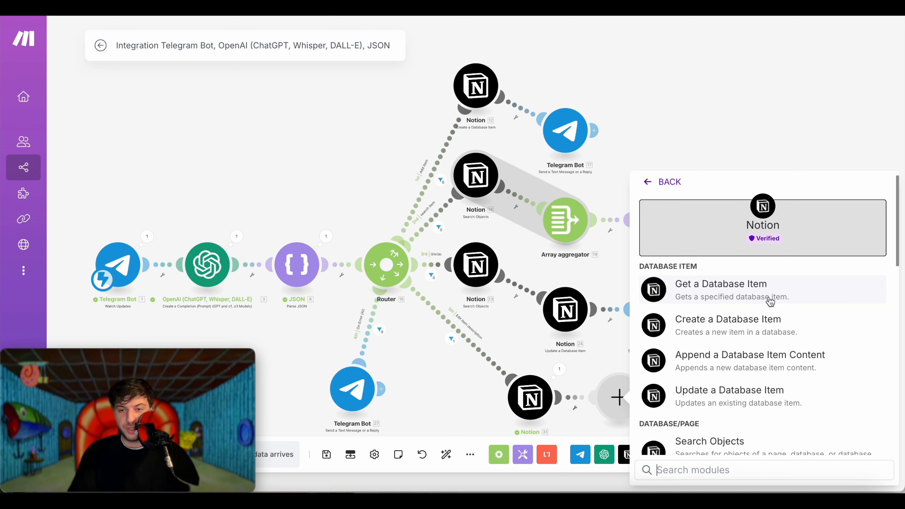
pyautogui.click(759, 399)
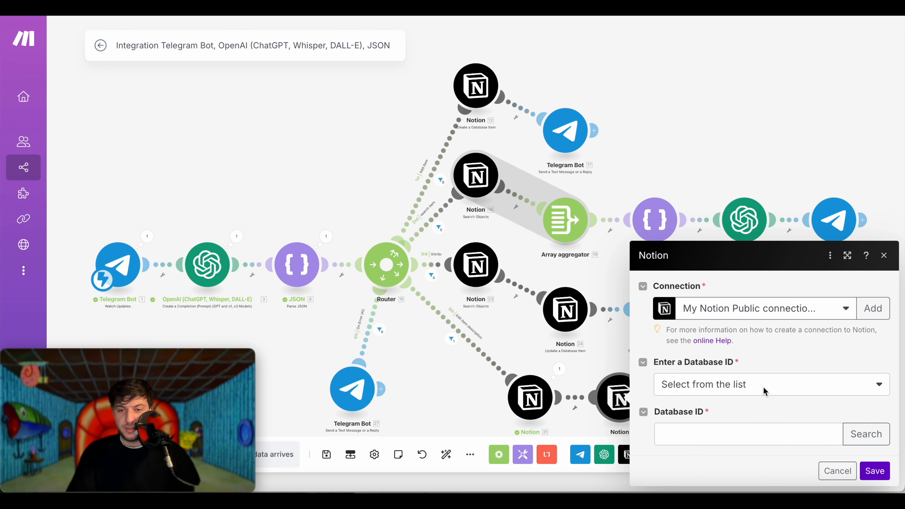
pyautogui.click(867, 434)
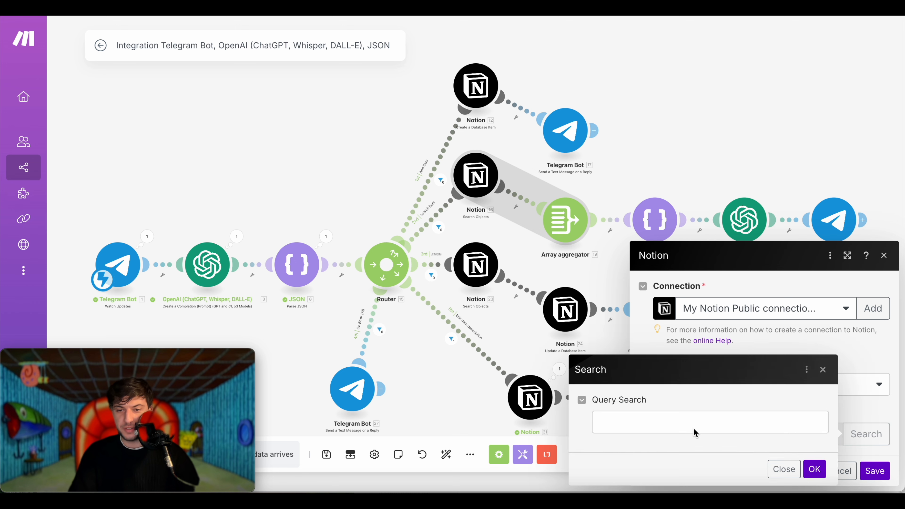
pyautogui.click(695, 431)
pyautogui.click(687, 328)
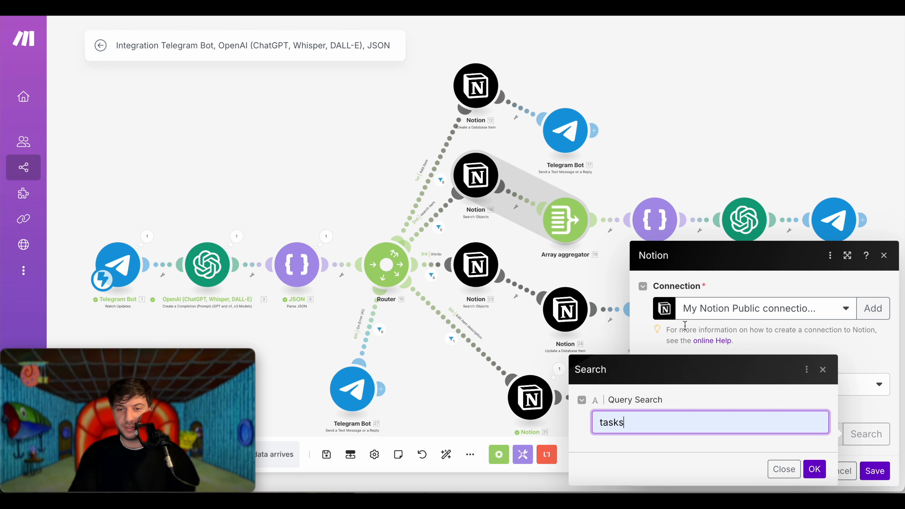
pyautogui.click(815, 470)
# - Map the search result's 31. Page ID into the Database Item ID field
pyautogui.scroll(-3, 699, 305)
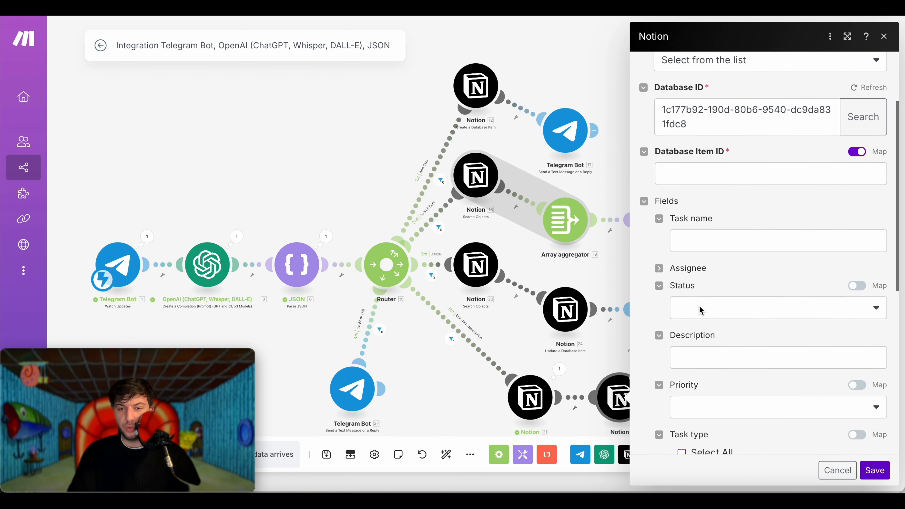
pyautogui.scroll(-2, 699, 305)
pyautogui.scroll(5, 773, 285)
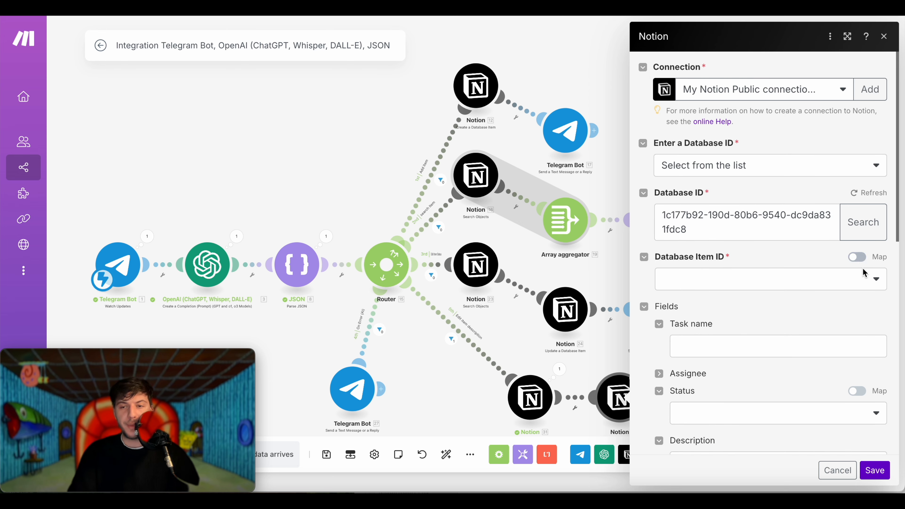
pyautogui.click(865, 275)
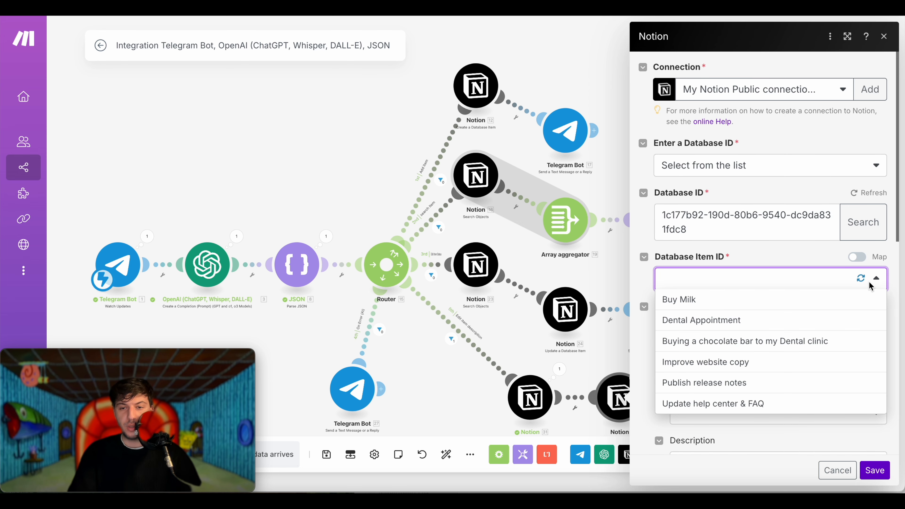
pyautogui.click(822, 255)
pyautogui.click(858, 257)
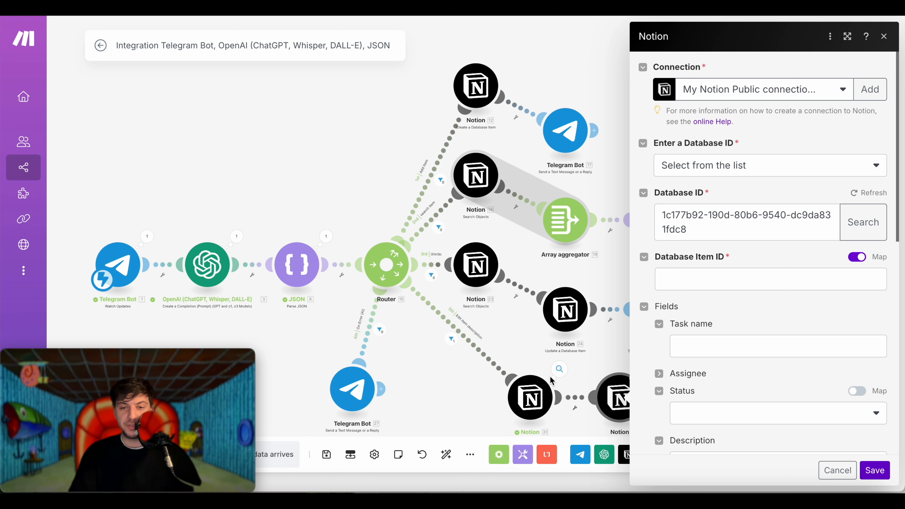
pyautogui.click(560, 369)
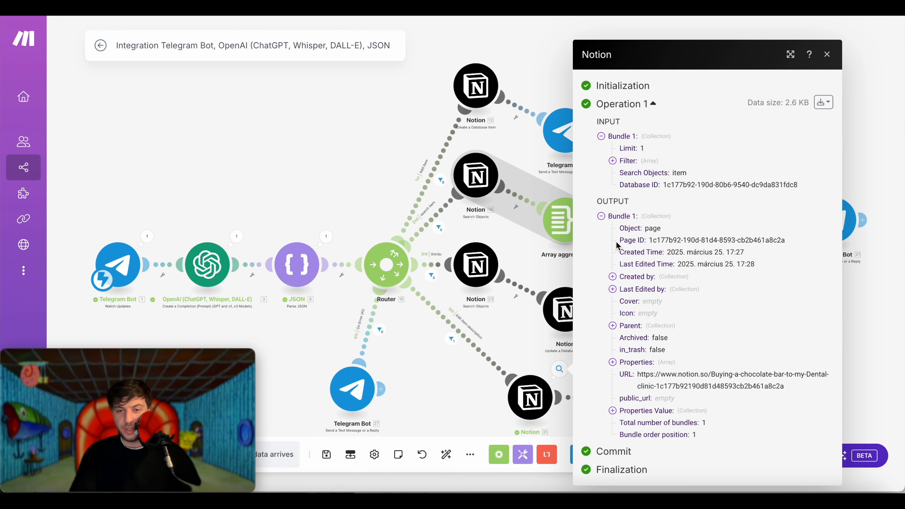
pyautogui.moveTo(649, 243)
pyautogui.mouseDown()
pyautogui.moveTo(621, 242)
pyautogui.moveTo(650, 241)
pyautogui.mouseUp()
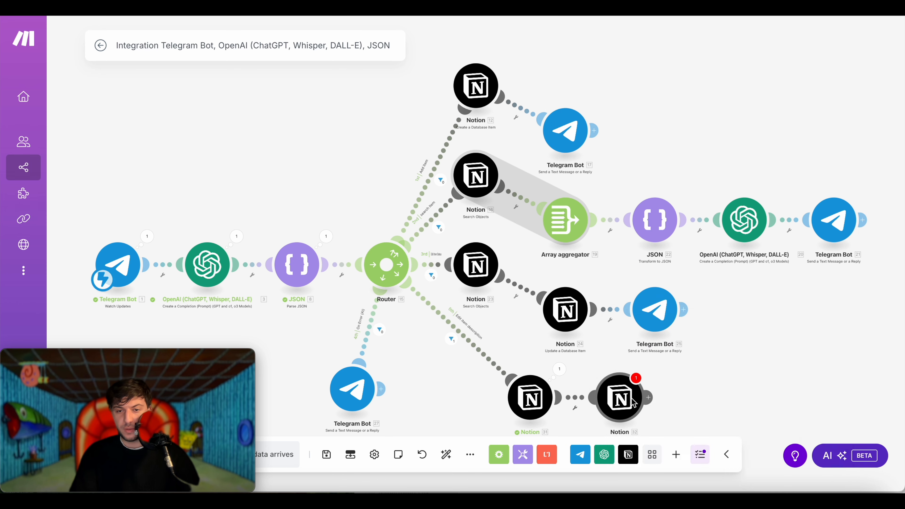
pyautogui.click(616, 398)
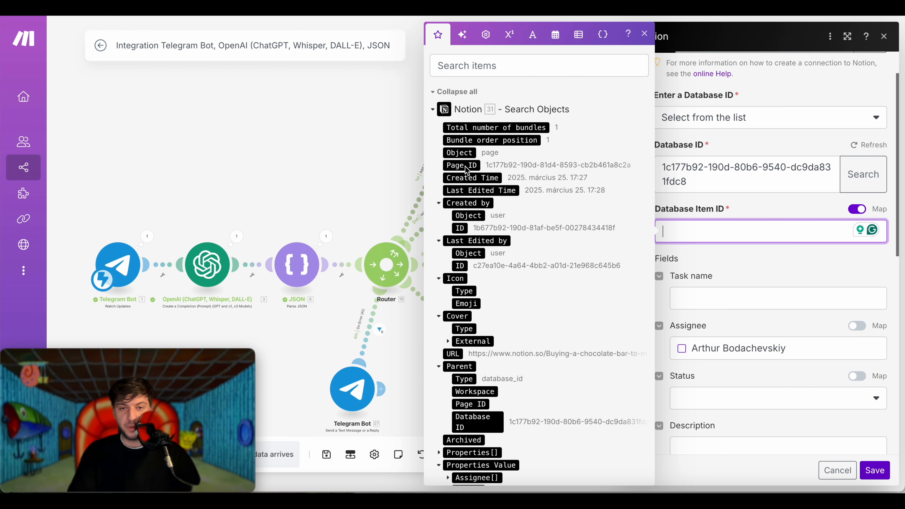
pyautogui.click(465, 166)
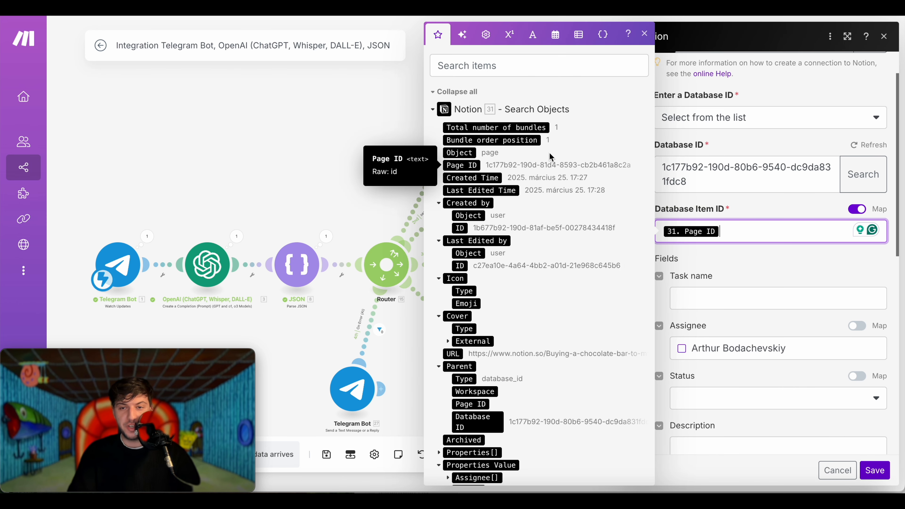
pyautogui.click(793, 257)
# - Map 8. description into the Description field and save the update module
pyautogui.scroll(-6, 755, 245)
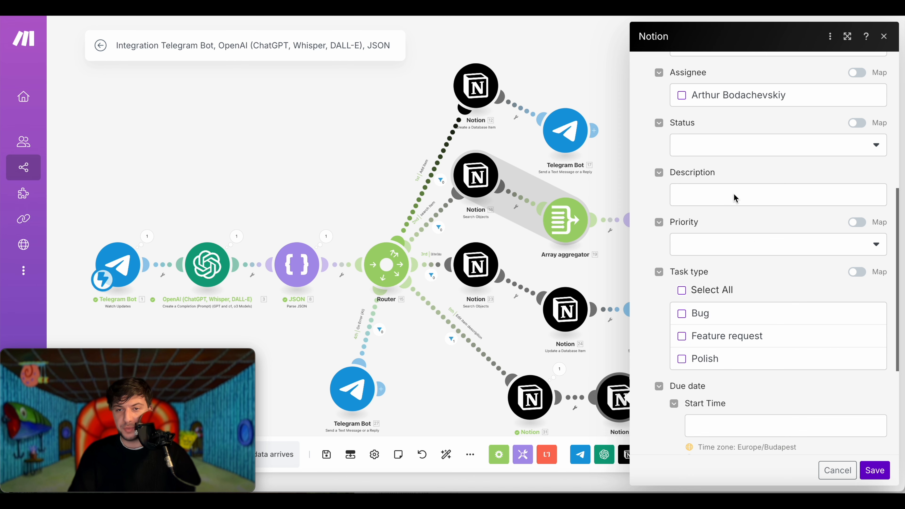
pyautogui.click(736, 197)
pyautogui.click(448, 110)
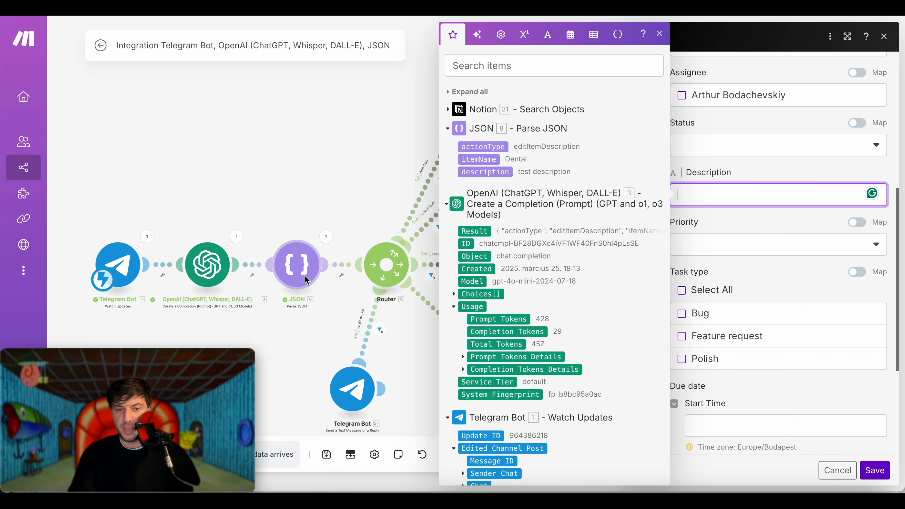
pyautogui.click(485, 172)
pyautogui.scroll(-5, 751, 378)
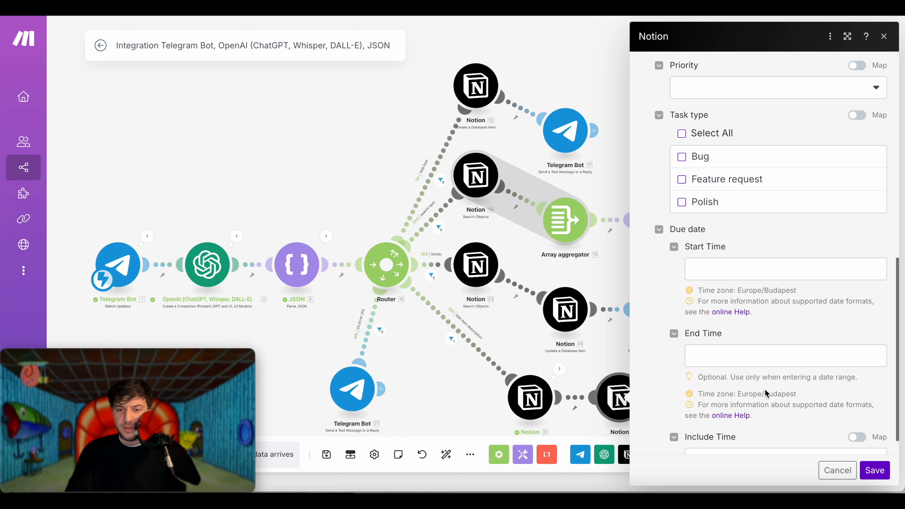
pyautogui.scroll(5, 764, 392)
pyautogui.scroll(1, 763, 384)
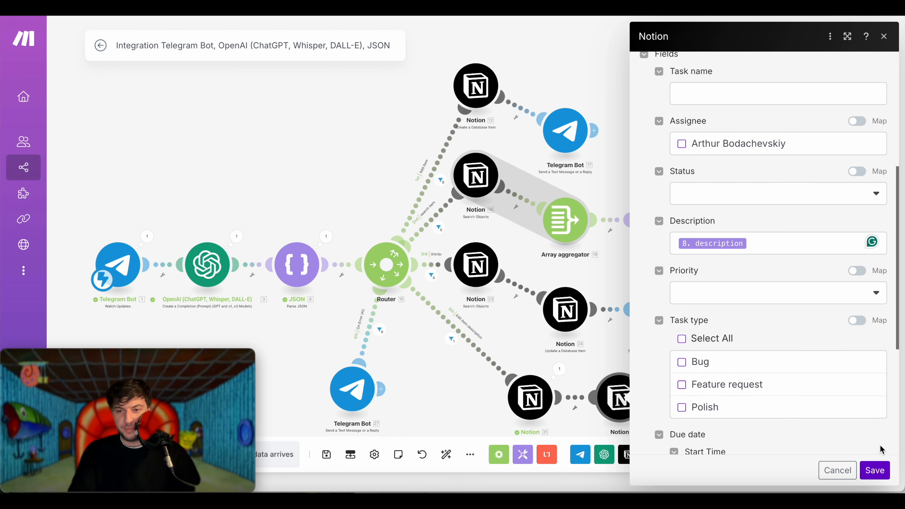
pyautogui.click(880, 473)
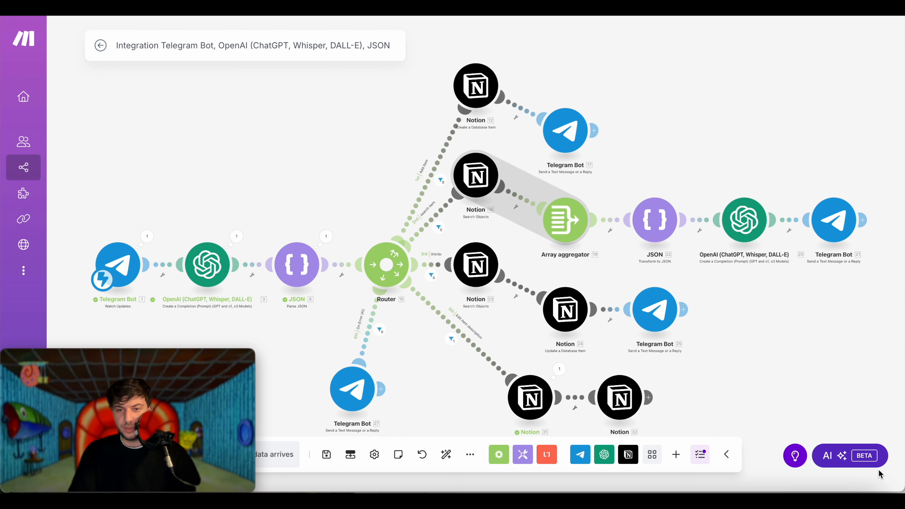
# - Add a Telegram Bot send-message step with Chat ID mapped from the incoming chat
pyautogui.click(651, 398)
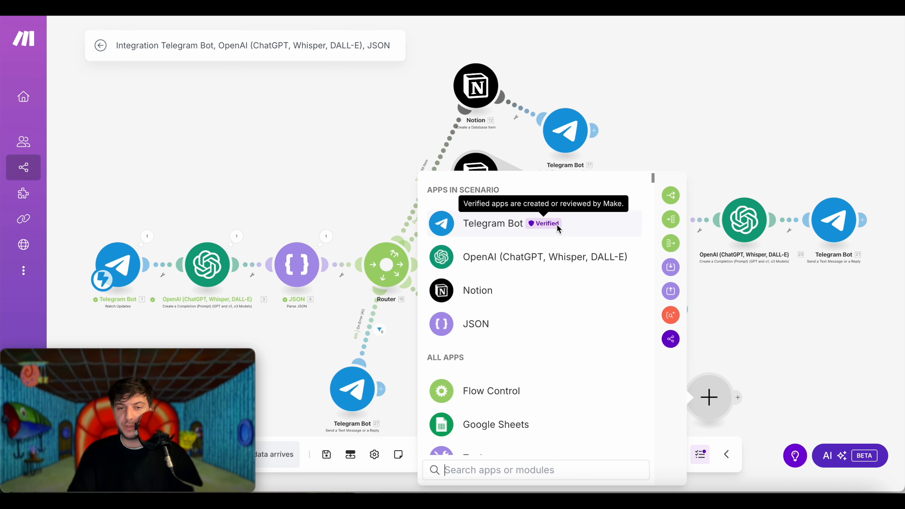
pyautogui.click(593, 231)
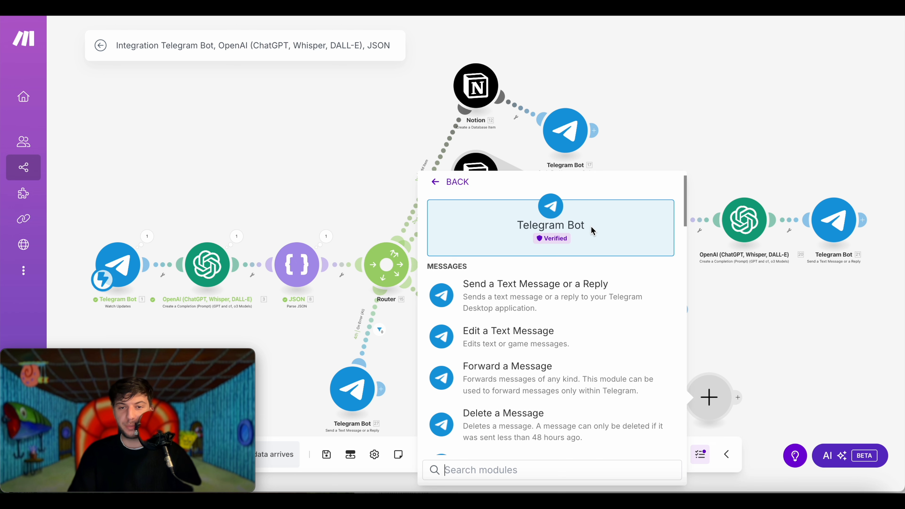
pyautogui.click(611, 294)
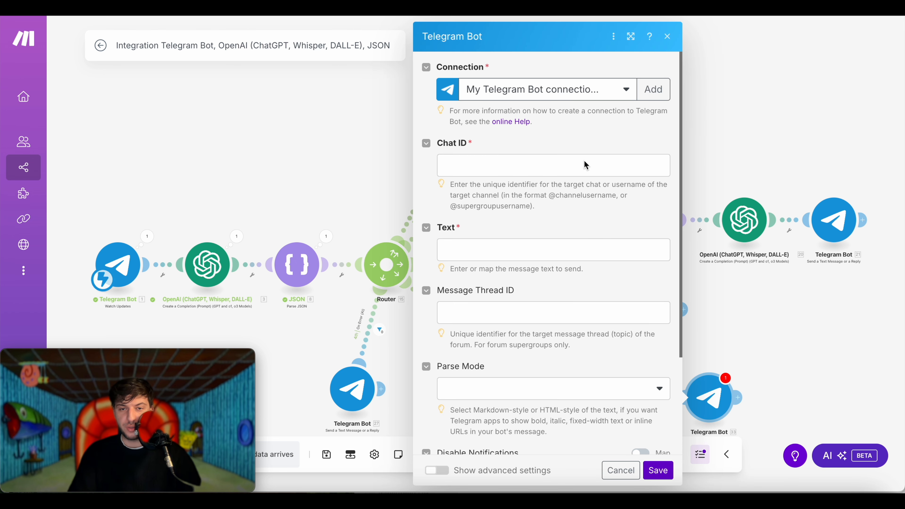
pyautogui.click(586, 165)
pyautogui.click(684, 93)
pyautogui.scroll(-5, 700, 260)
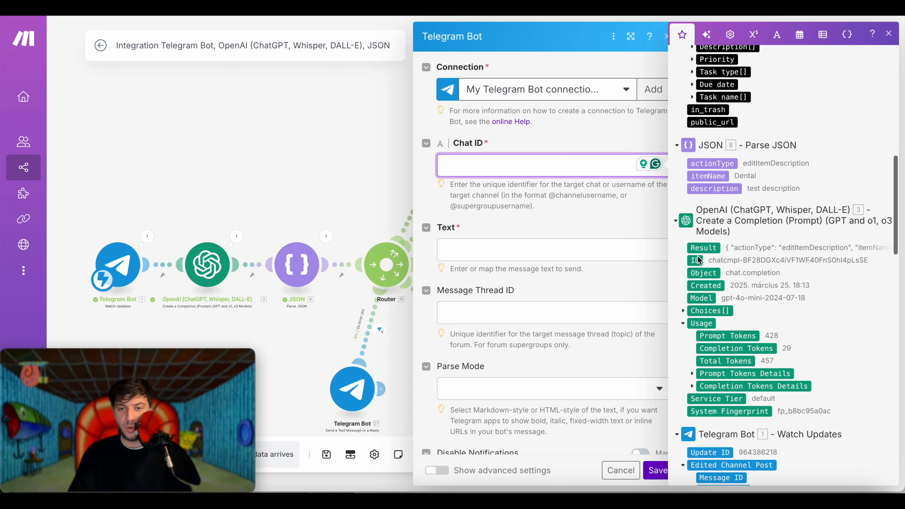
pyautogui.scroll(-15, 700, 261)
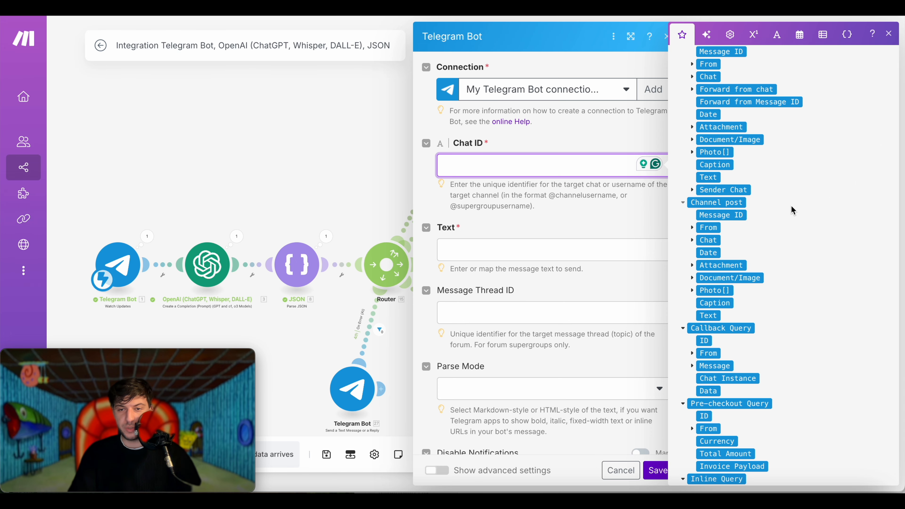
pyautogui.scroll(10, 791, 209)
pyautogui.click(692, 303)
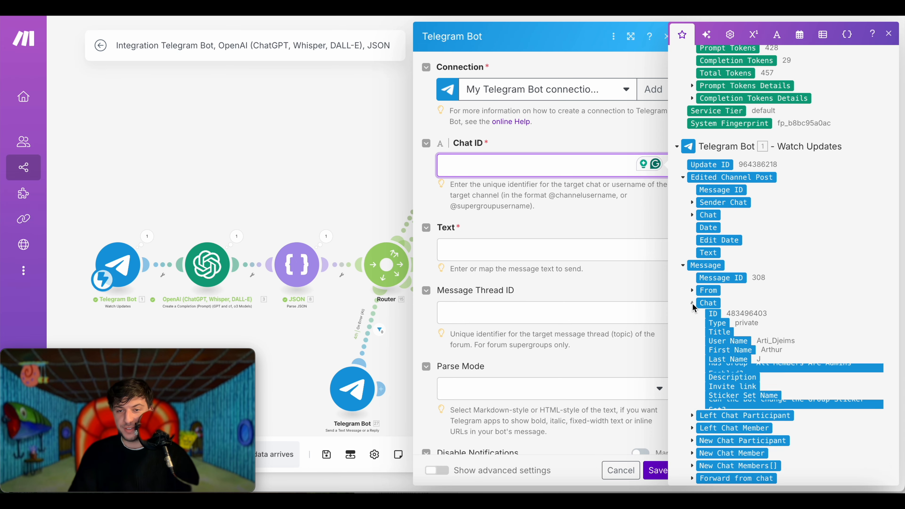
pyautogui.click(711, 316)
# - Write the reply text 'I've edited [task name] description. New description is:'
pyautogui.click(526, 248)
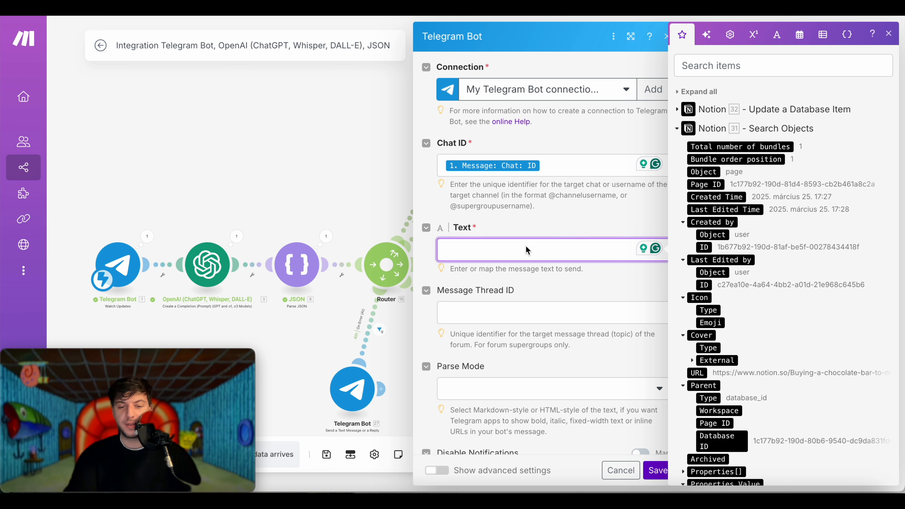
pyautogui.write("I'v")
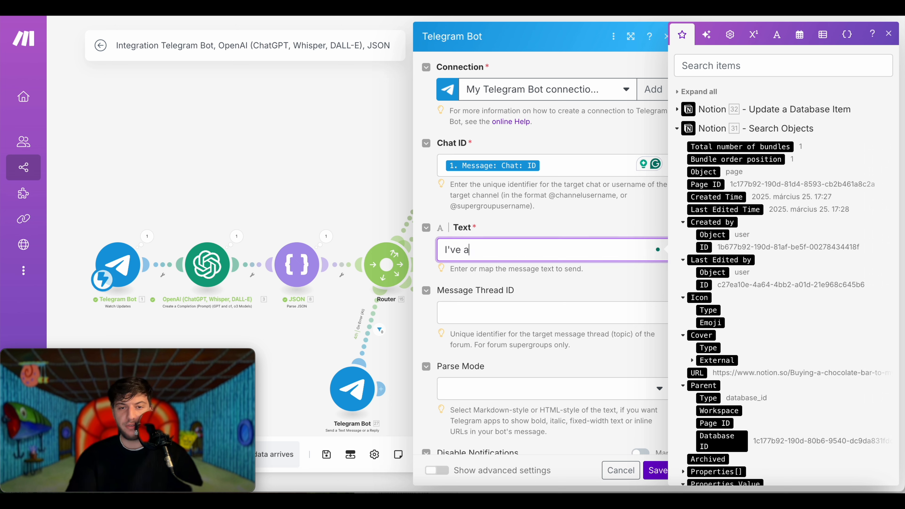
pyautogui.write('e edited')
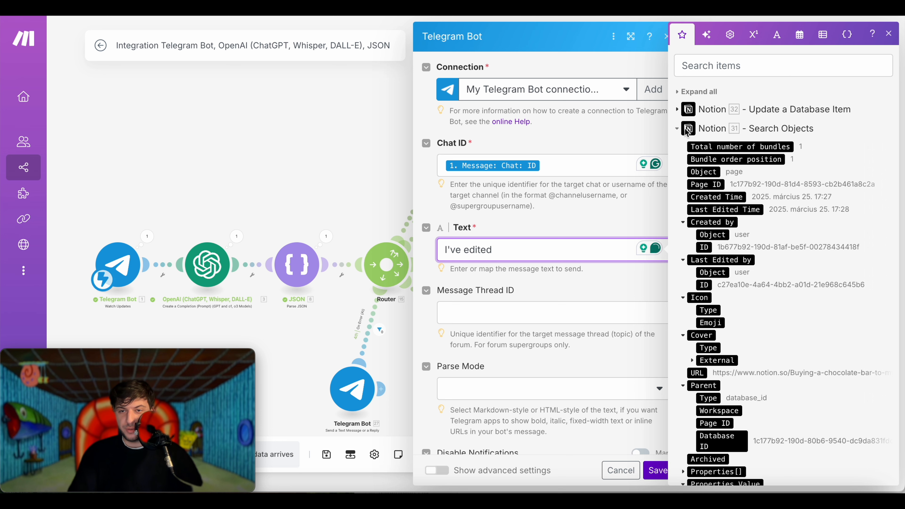
pyautogui.scroll(-3, 681, 129)
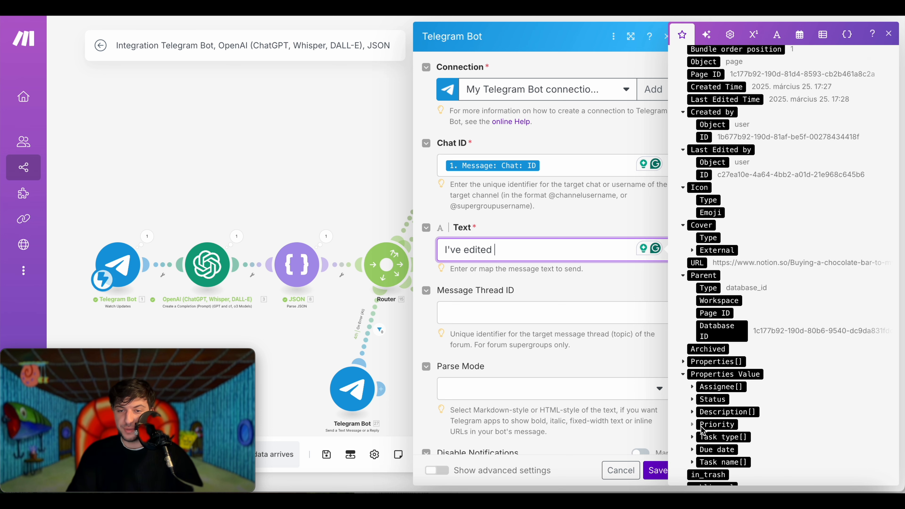
pyautogui.click(693, 463)
pyautogui.scroll(-3, 693, 464)
pyautogui.click(731, 418)
pyautogui.write('descri')
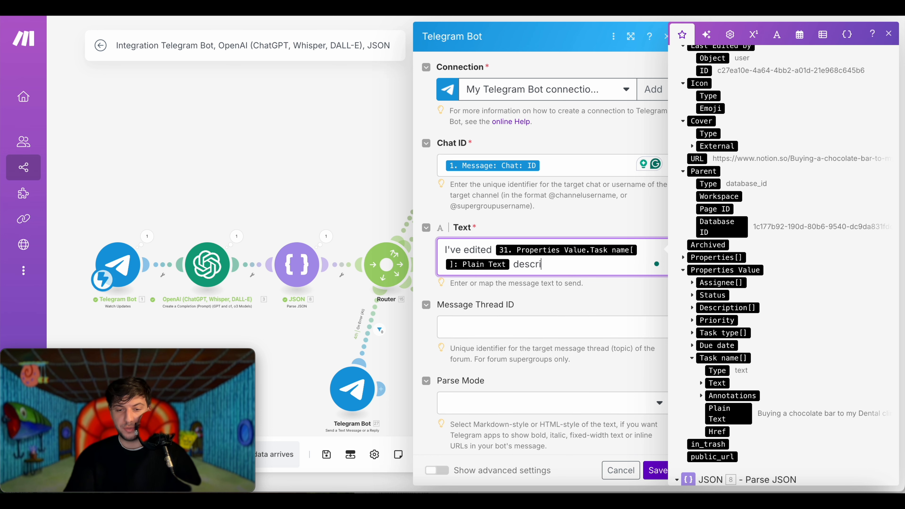
pyautogui.write('ption. New description is:')
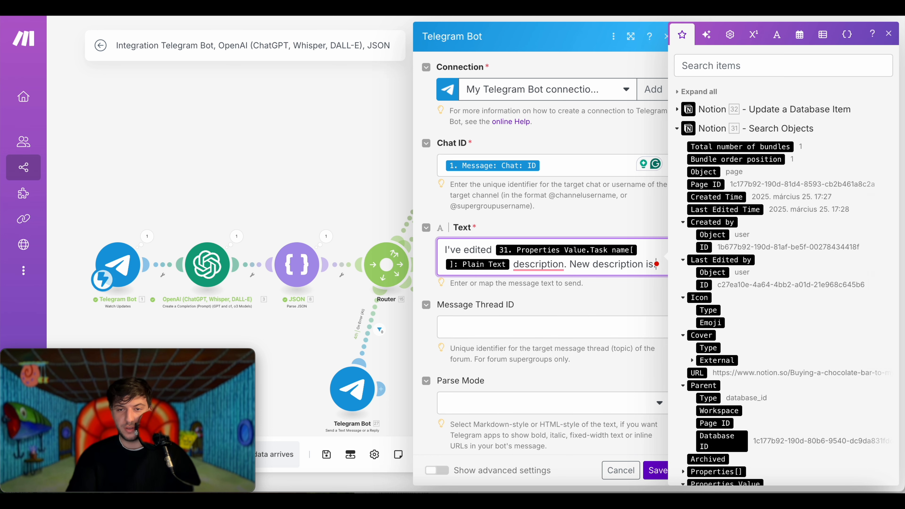
pyautogui.press('Return')
pyautogui.press('Return')
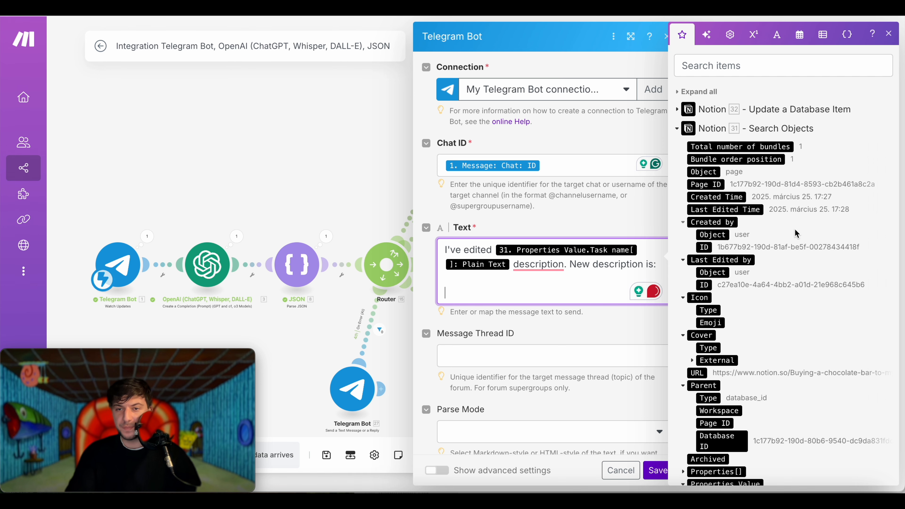
# - Append the parsed description and 'URL - ' followed by the updated Notion item's URL
pyautogui.click(677, 129)
pyautogui.click(715, 191)
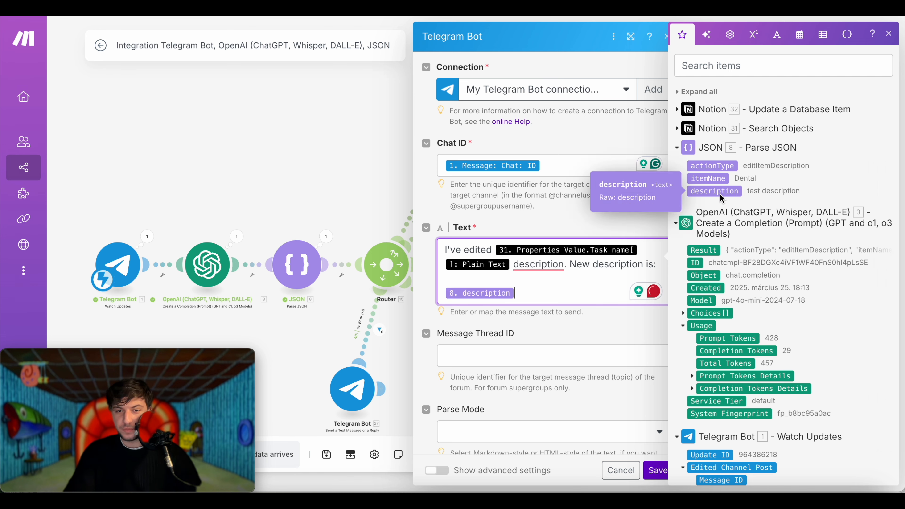
pyautogui.press('Return')
pyautogui.press('Return')
pyautogui.write('URL -')
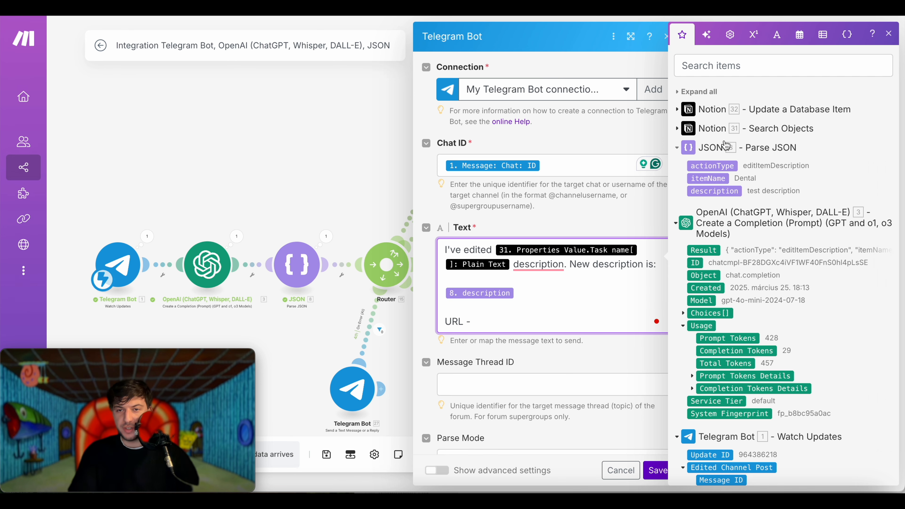
pyautogui.click(682, 112)
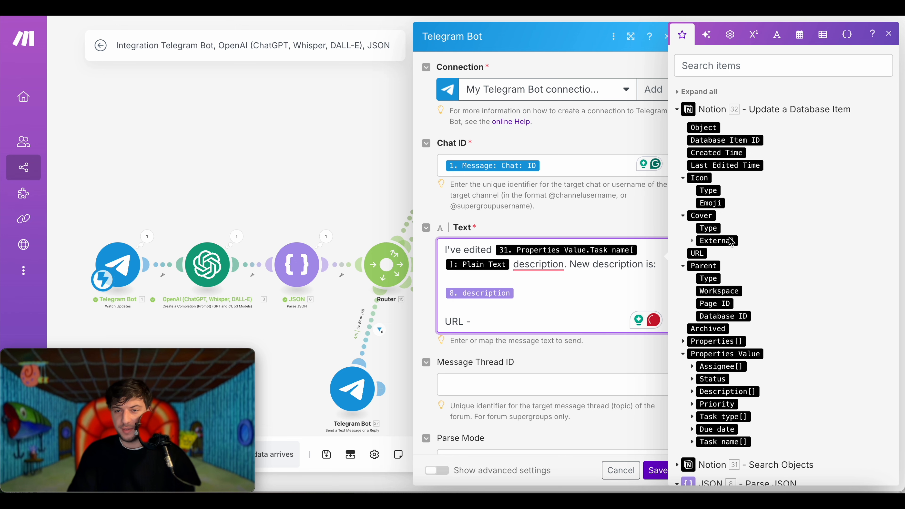
pyautogui.click(698, 253)
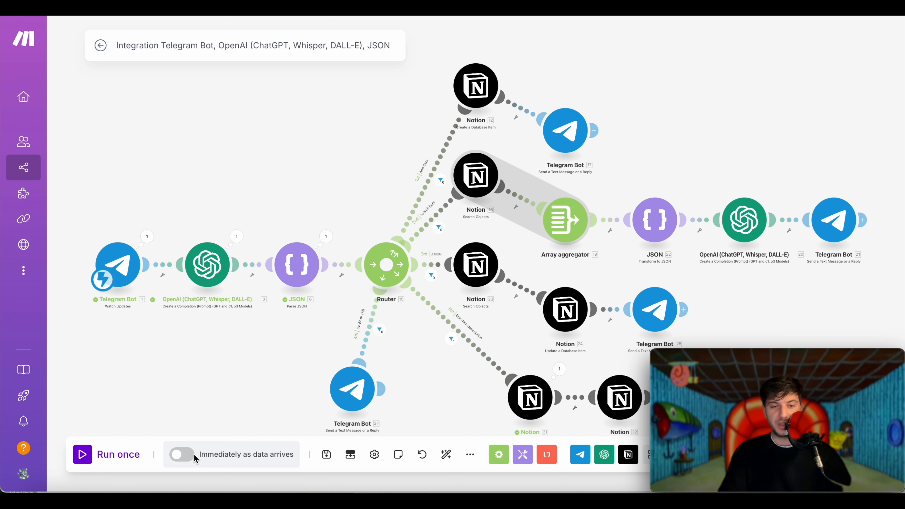
# - Turn on 'Immediately as data arrives', delete the old queued data, and save
pyautogui.click(182, 453)
pyautogui.click(331, 454)
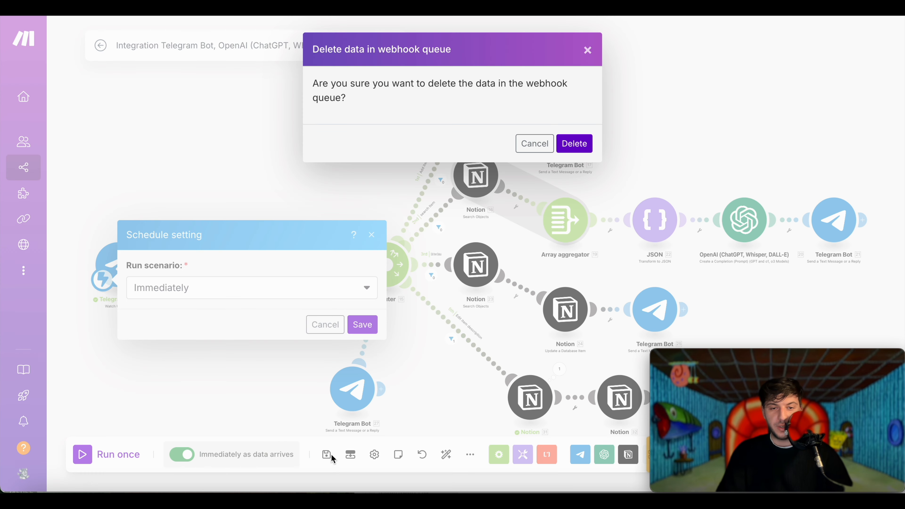
pyautogui.click(575, 143)
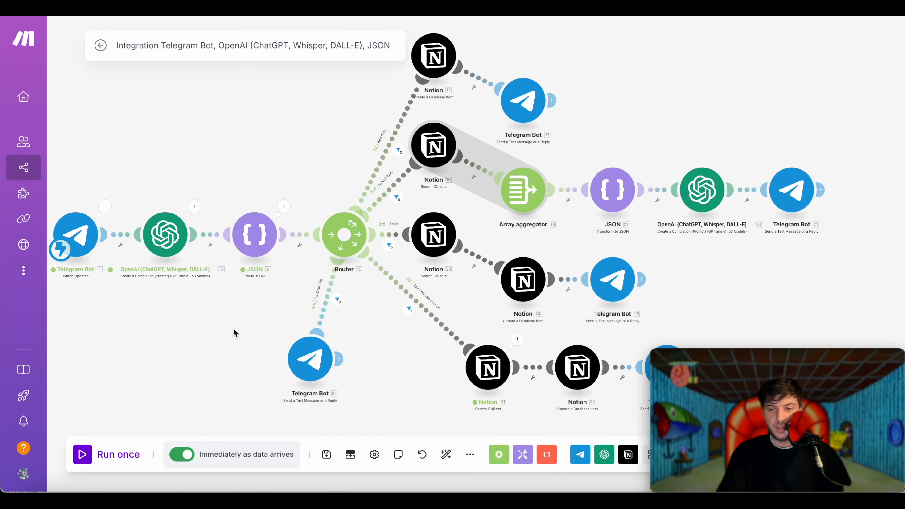
pyautogui.scroll(-2, 233, 333)
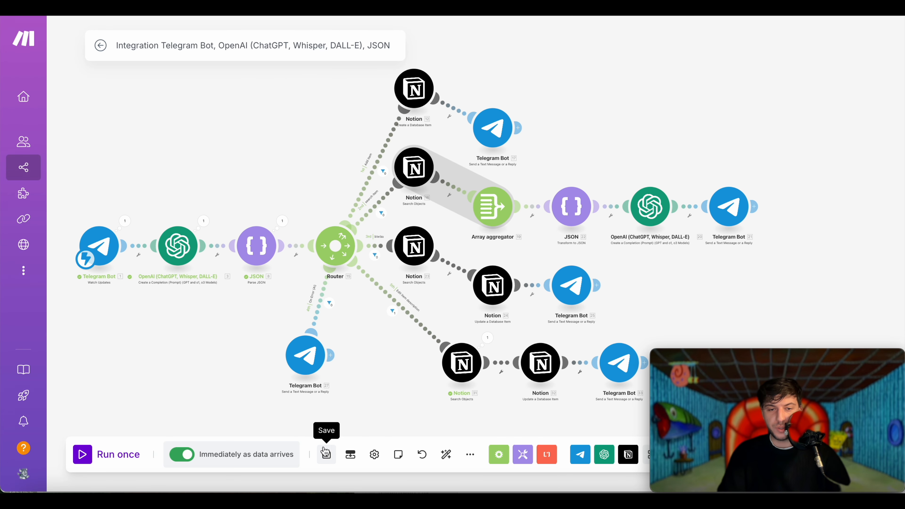
pyautogui.click(329, 453)
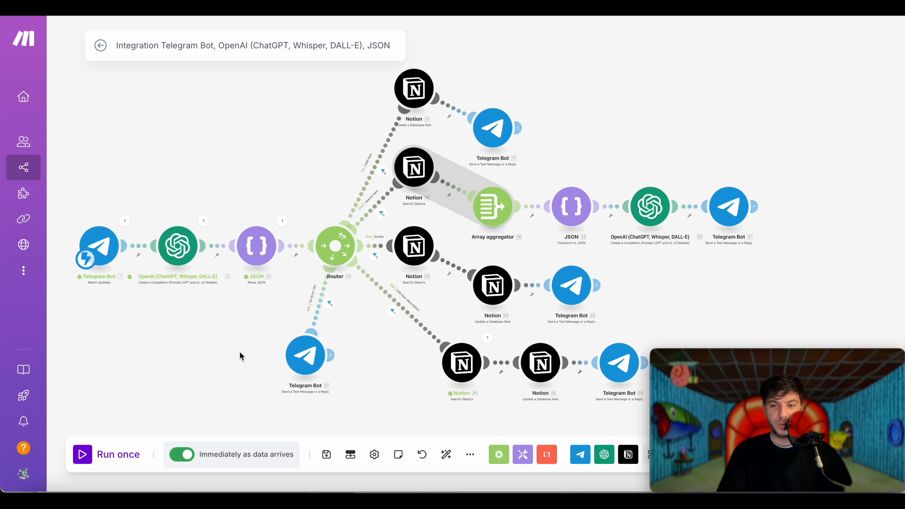
# - Ask which items mention "dental", heart the reply, then request a dentist joke in the chocolate-bar item's description
pyautogui.press('super+Tab')
pyautogui.write('Whi')
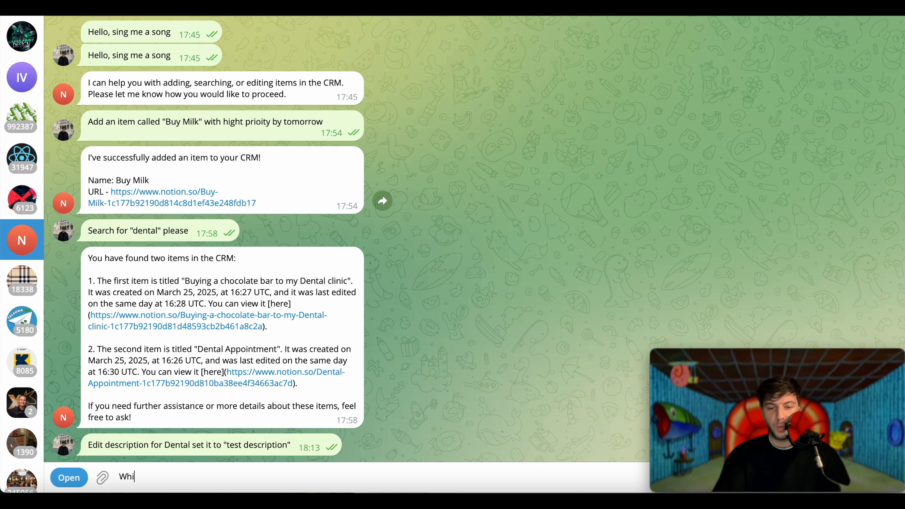
pyautogui.write('ch items do I have')
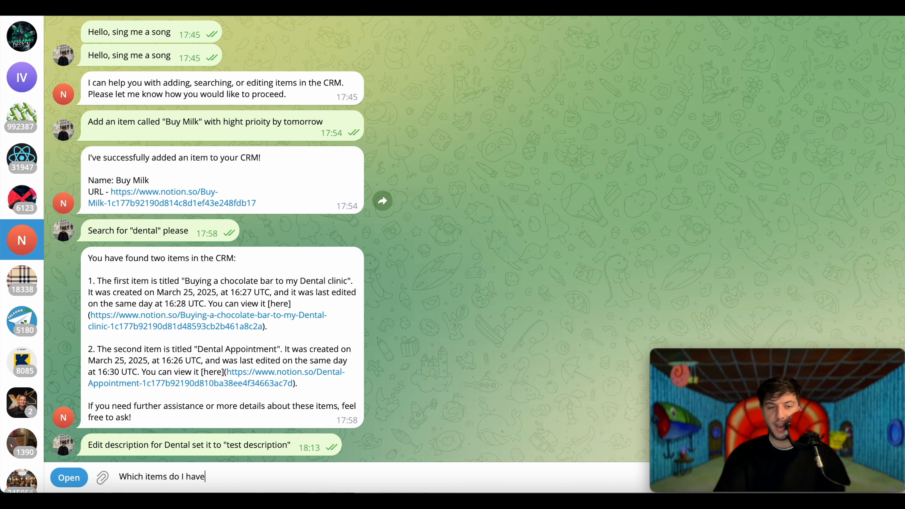
pyautogui.write(' with "dental" in my crm')
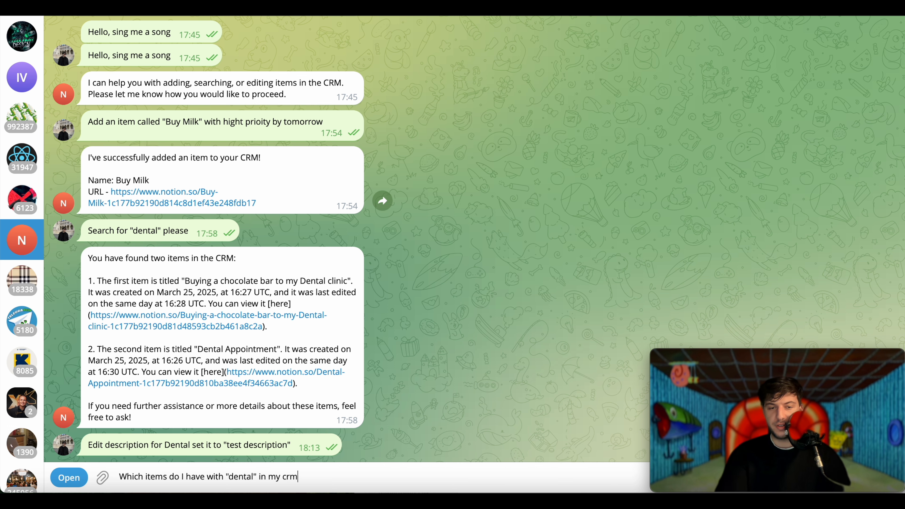
pyautogui.press('Return')
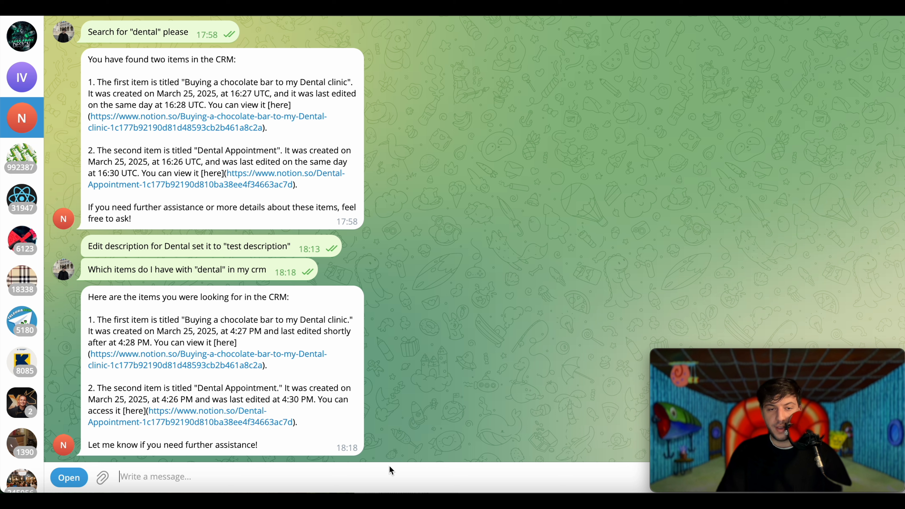
pyautogui.doubleClick(276, 388)
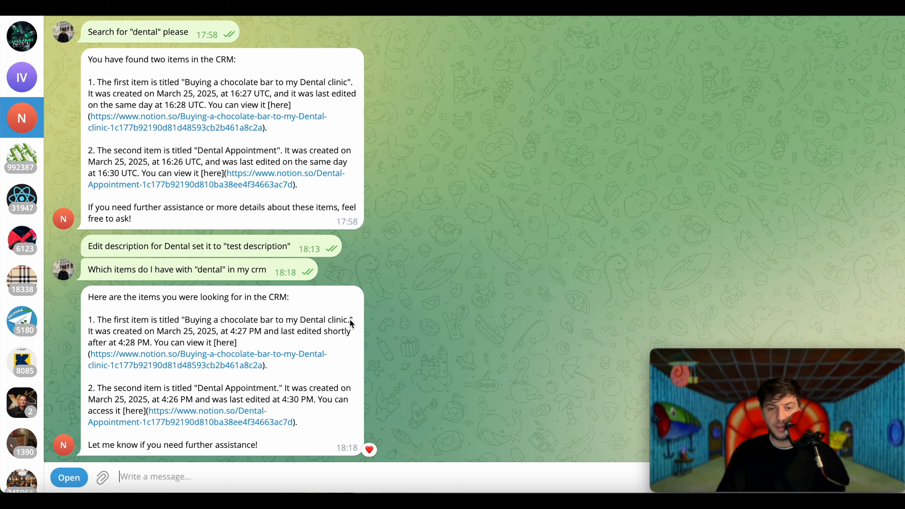
pyautogui.write('In the item "Buying a chocolate bar to my Dental clinic" I want to edit the description, ad')
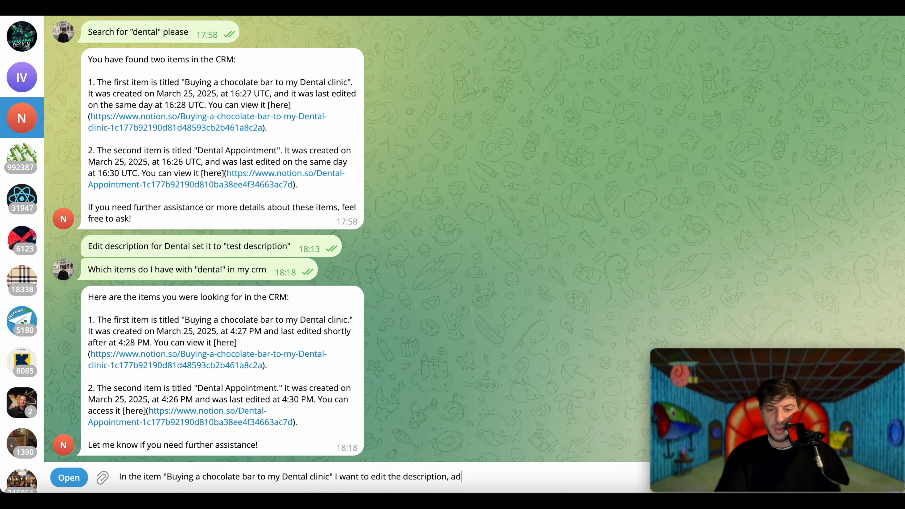
pyautogui.write('d some joke to ')
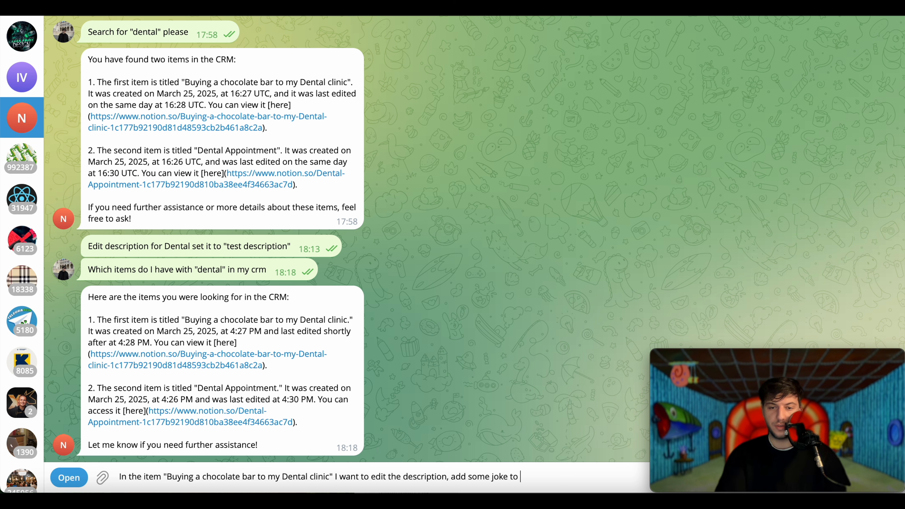
pyautogui.write('it, about dentists.')
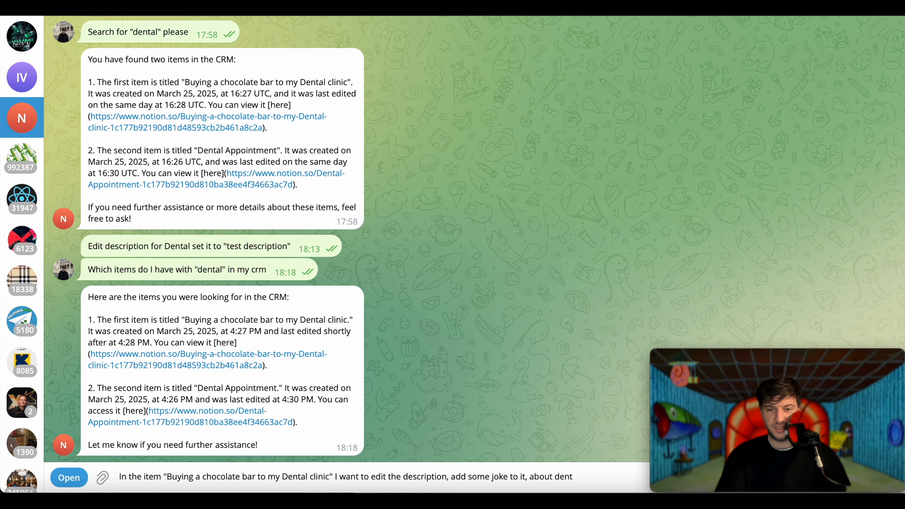
pyautogui.press('Return')
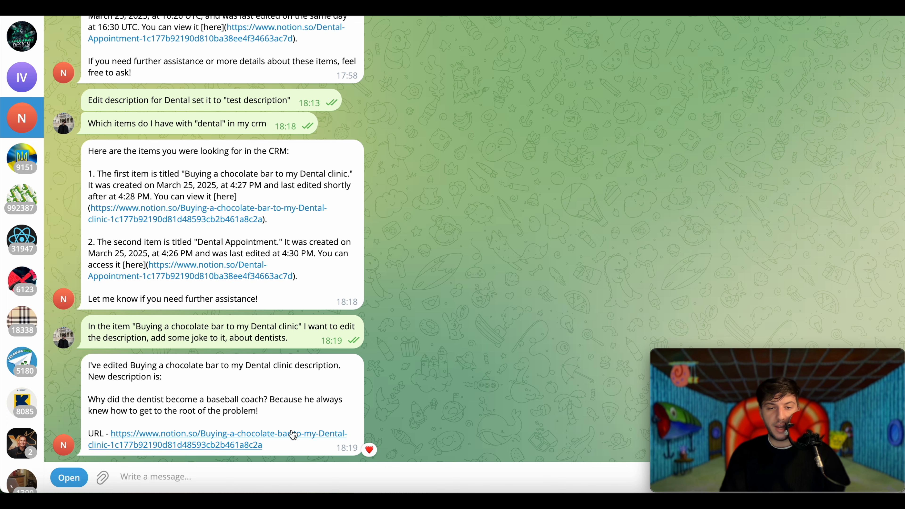
# - Switch from Telegram back to the Chrome browser window
pyautogui.press('super+Tab')
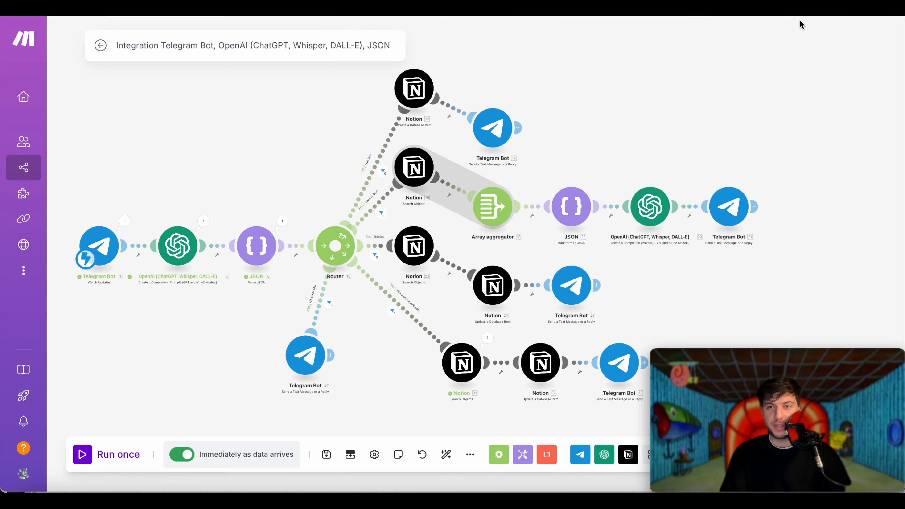
pyautogui.click(801, 7)
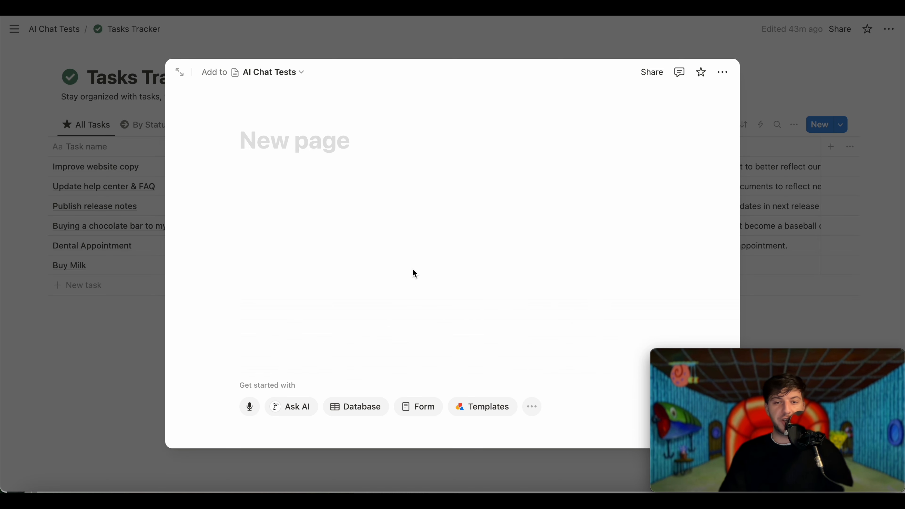
# - Browse the list of Notion database templates for the new page
pyautogui.click(369, 414)
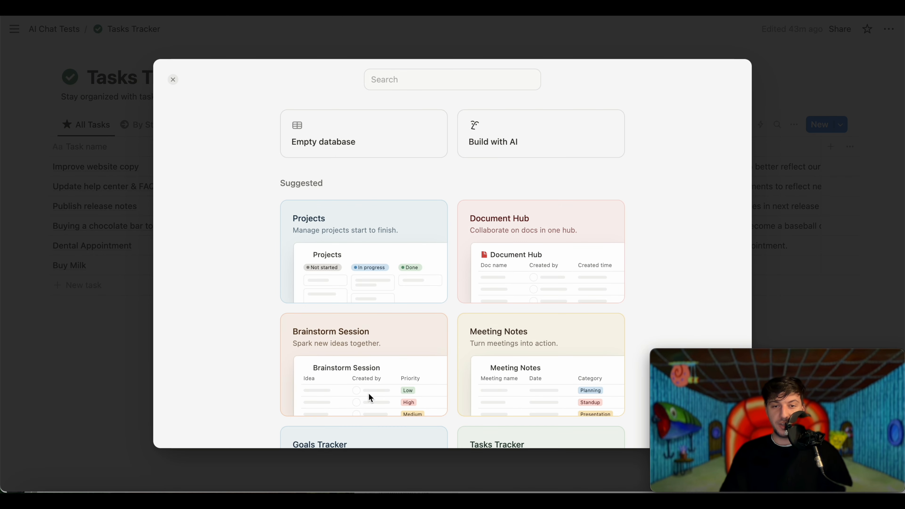
pyautogui.scroll(-3, 462, 244)
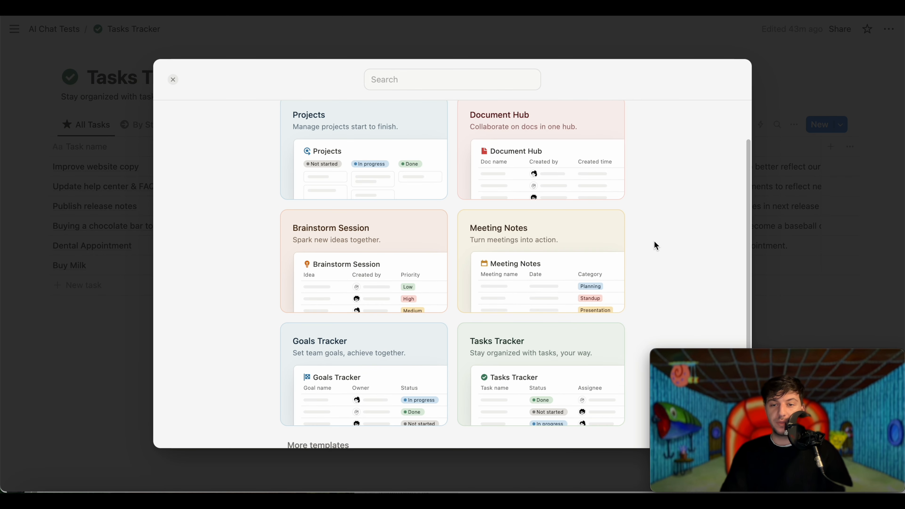
pyautogui.scroll(-1, 654, 245)
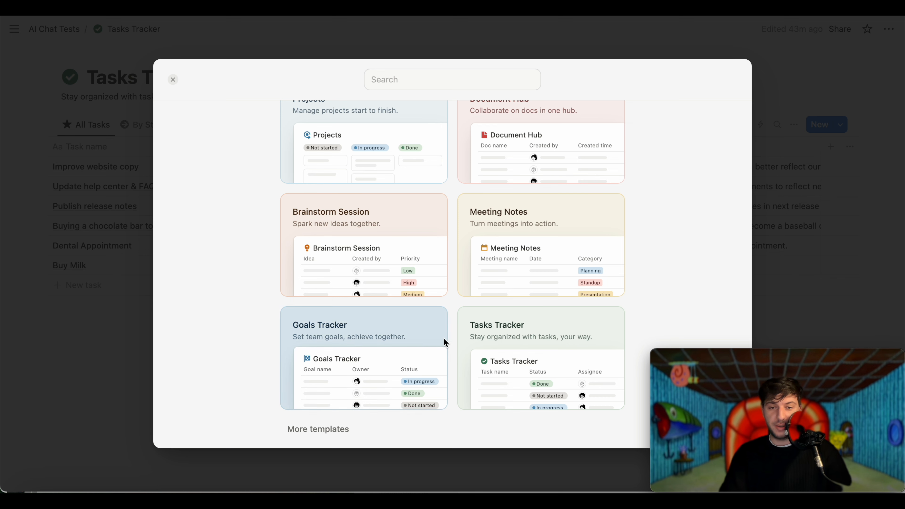
pyautogui.scroll(3, 681, 263)
pyautogui.scroll(-3, 578, 402)
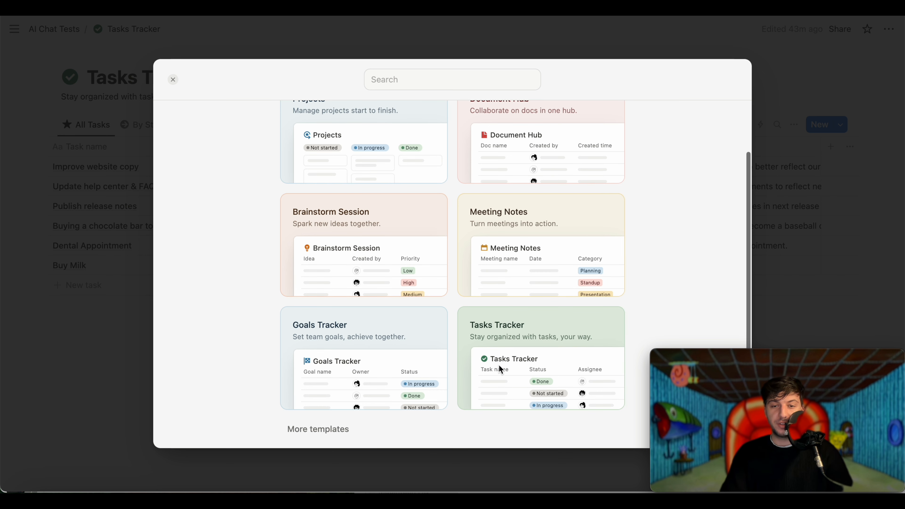
pyautogui.scroll(4, 554, 269)
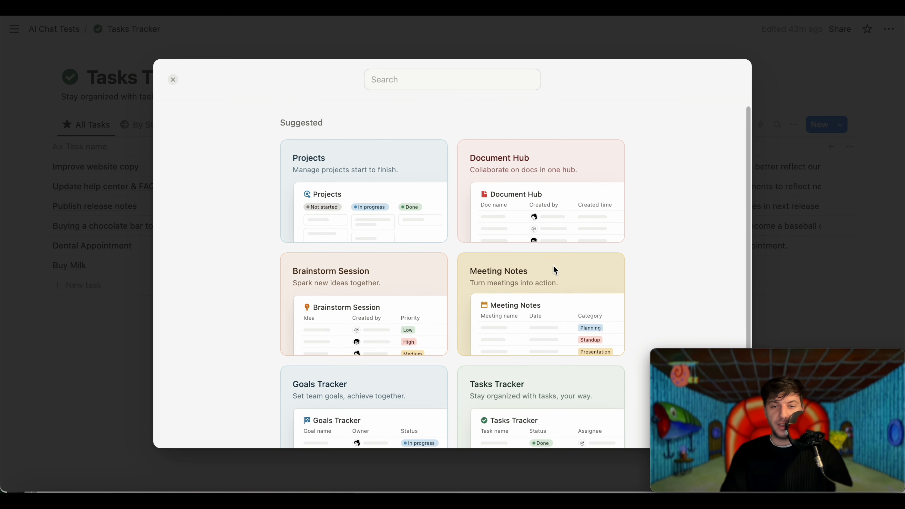
pyautogui.scroll(-3, 381, 348)
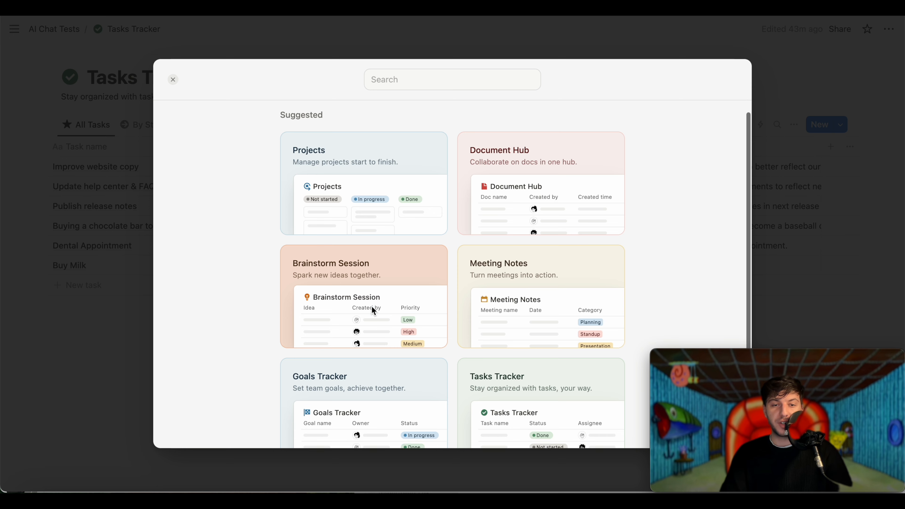
# - Look through More templates and the Build with AI prompt, then close back to the Tasks Tracker
pyautogui.click(327, 433)
pyautogui.scroll(-6, 329, 437)
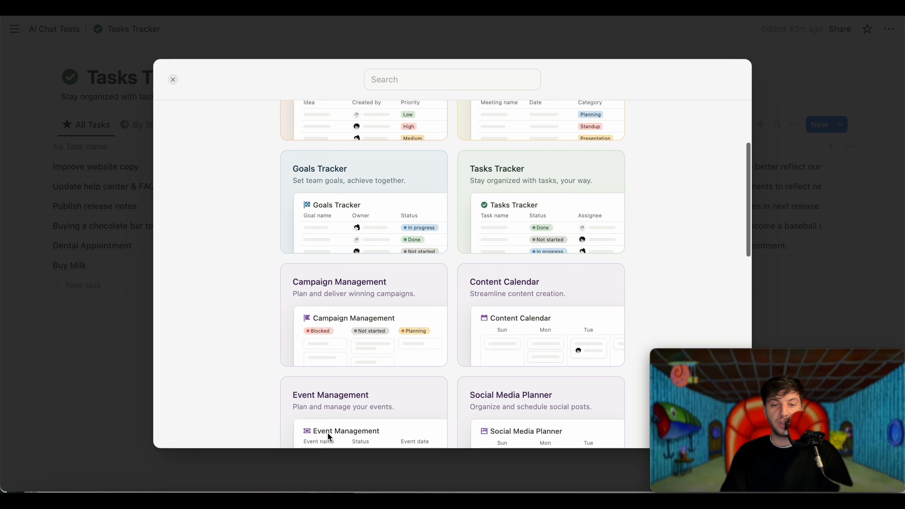
pyautogui.scroll(-4, 638, 230)
pyautogui.scroll(-5, 639, 230)
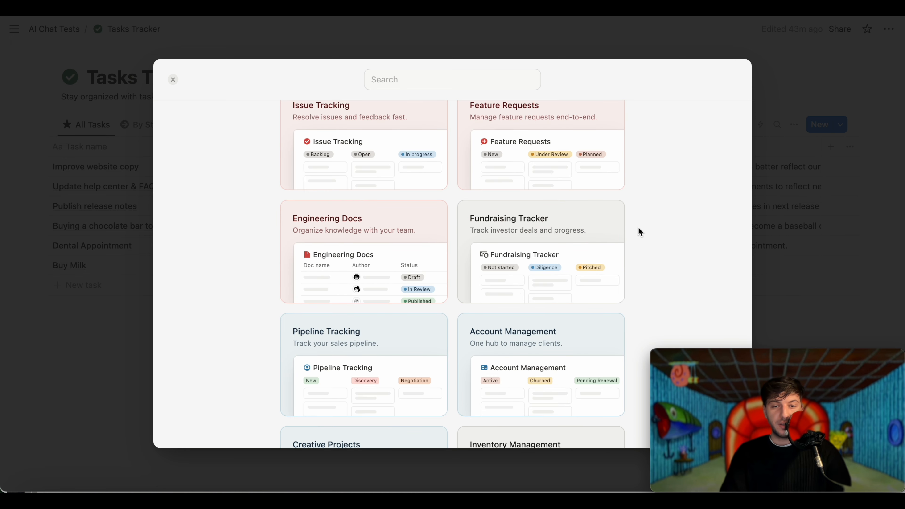
pyautogui.scroll(4, 661, 243)
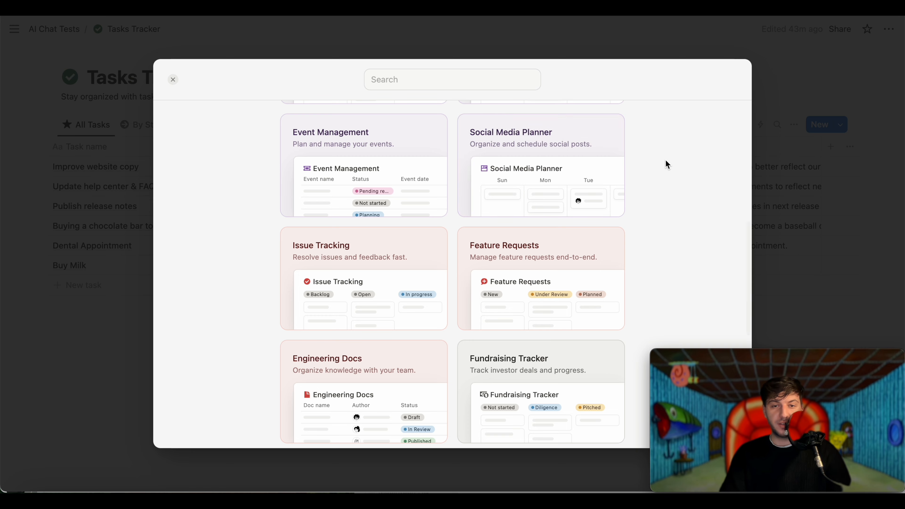
pyautogui.scroll(-6, 666, 161)
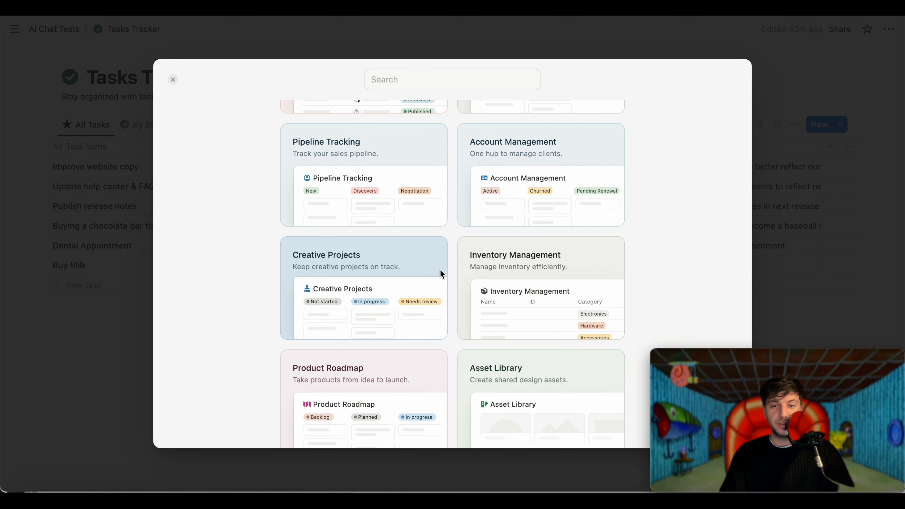
pyautogui.scroll(-3, 584, 295)
pyautogui.scroll(15, 620, 203)
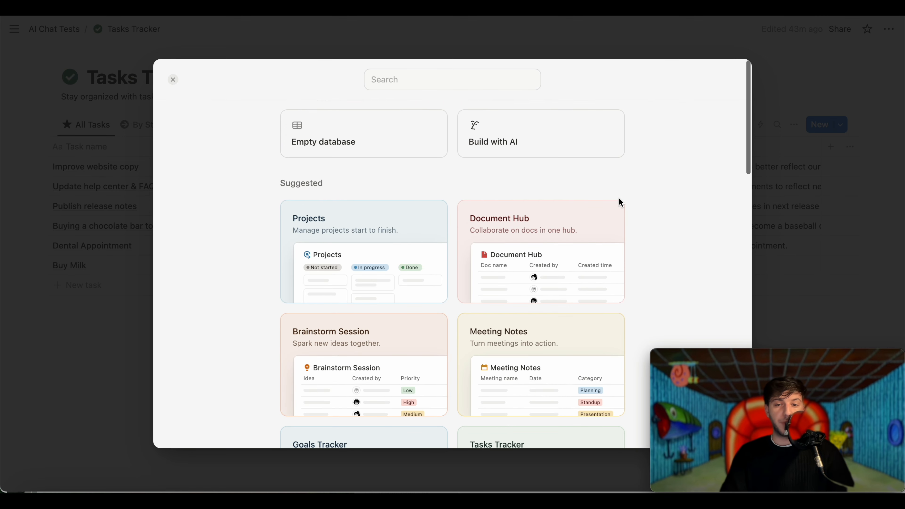
pyautogui.click(526, 143)
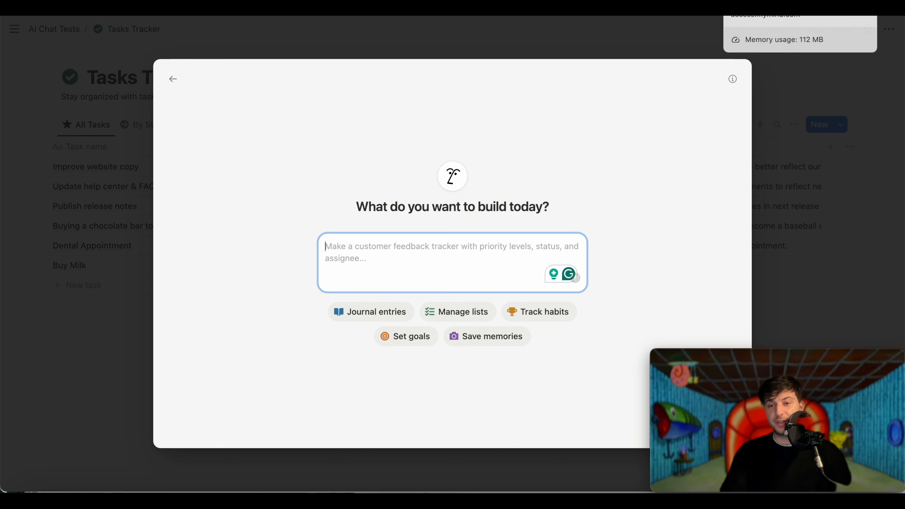
pyautogui.click(803, 99)
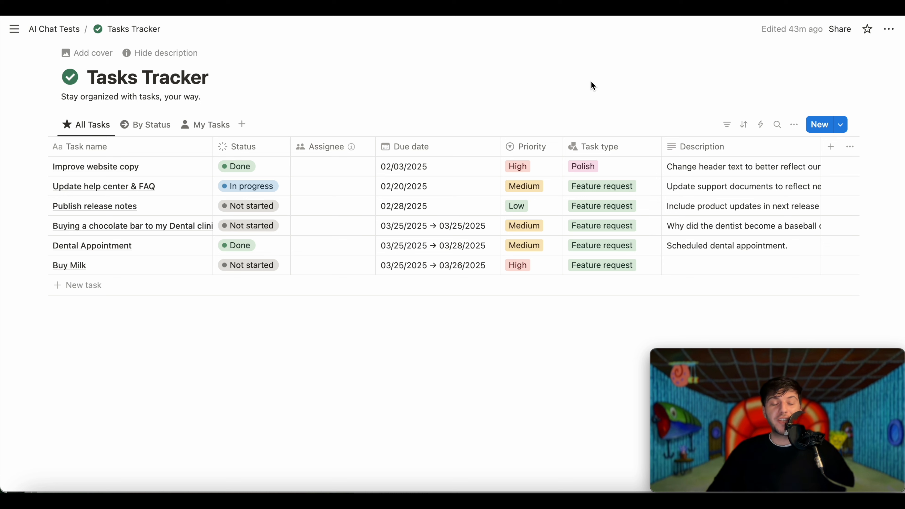